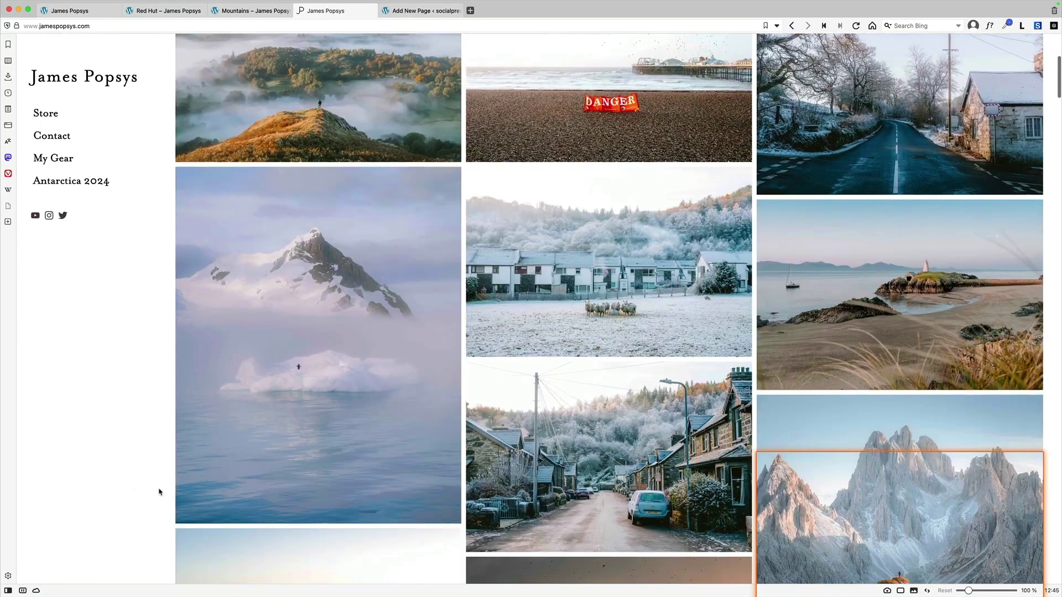
pyautogui.scroll(-3, 159, 491)
pyautogui.scroll(-15, 159, 491)
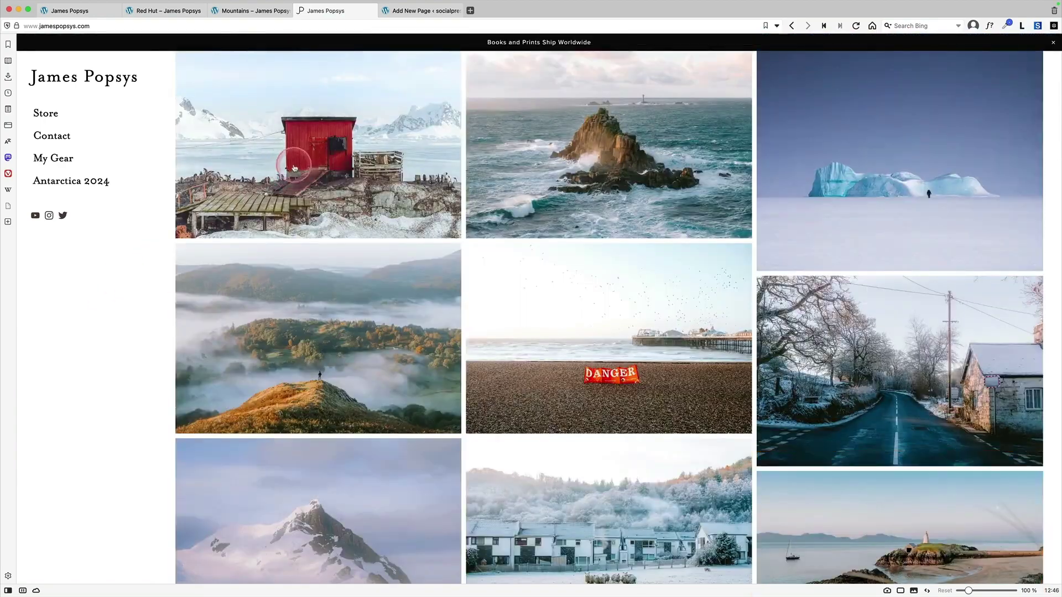
# Open the red hut photo full-size, then page through the sea-stack, iceberg, hilltop, beach and snowy-road photos.
pyautogui.click(293, 165)
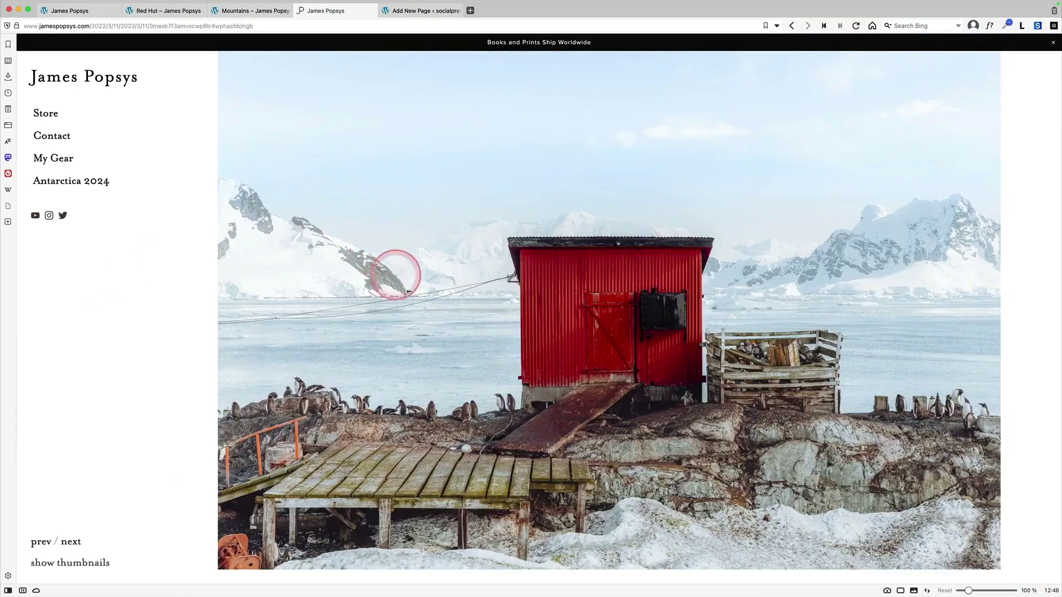
pyautogui.click(80, 545)
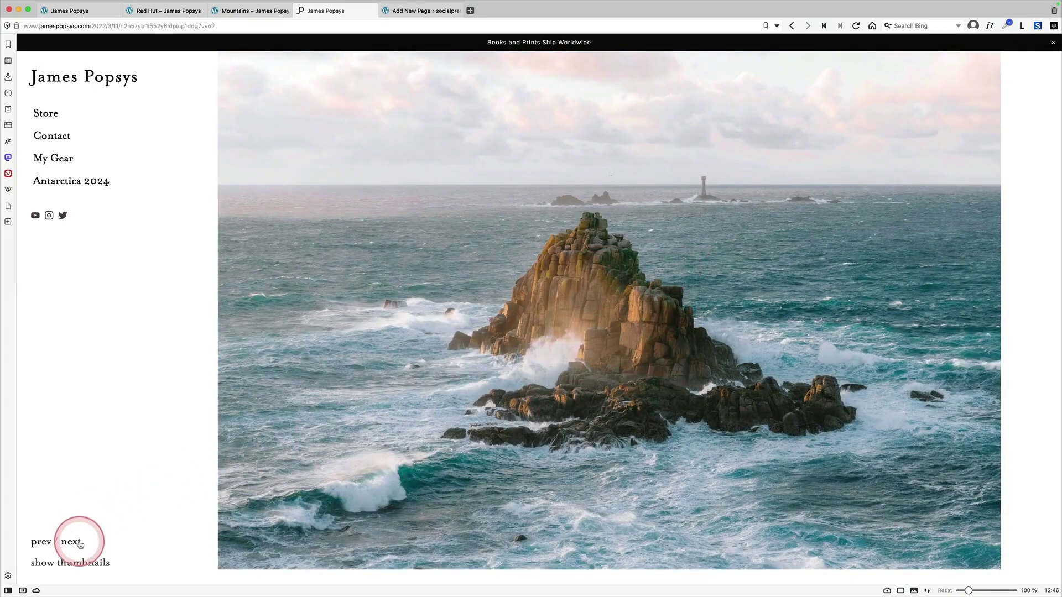
pyautogui.click(80, 545)
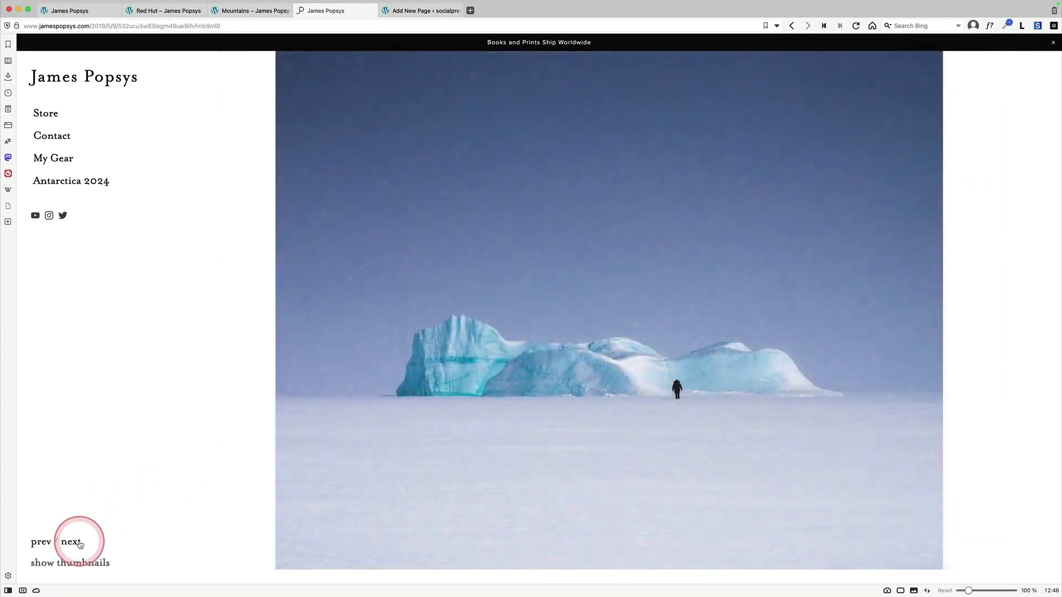
pyautogui.click(80, 544)
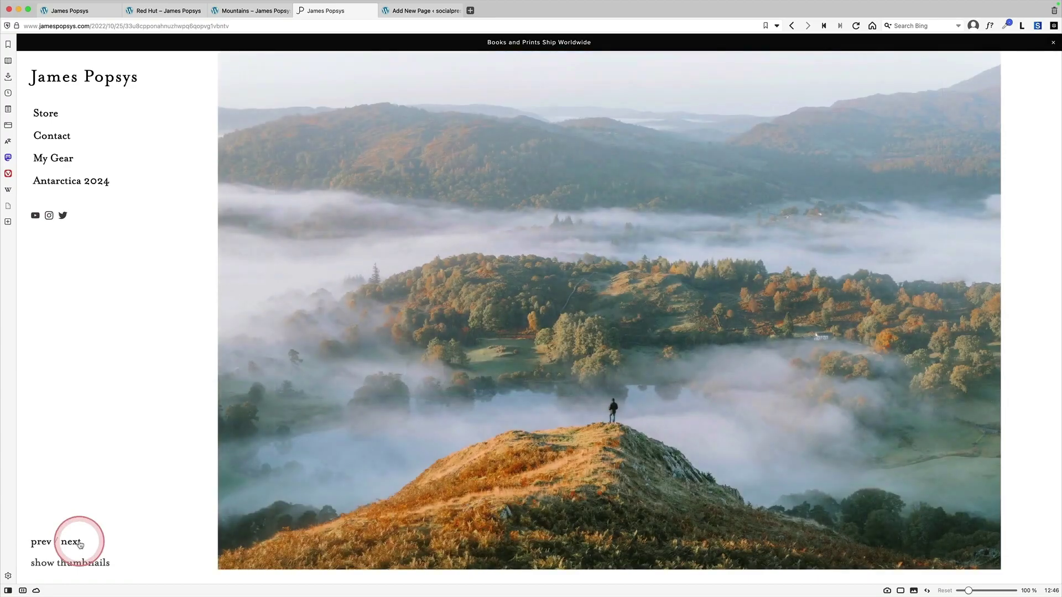
pyautogui.click(80, 545)
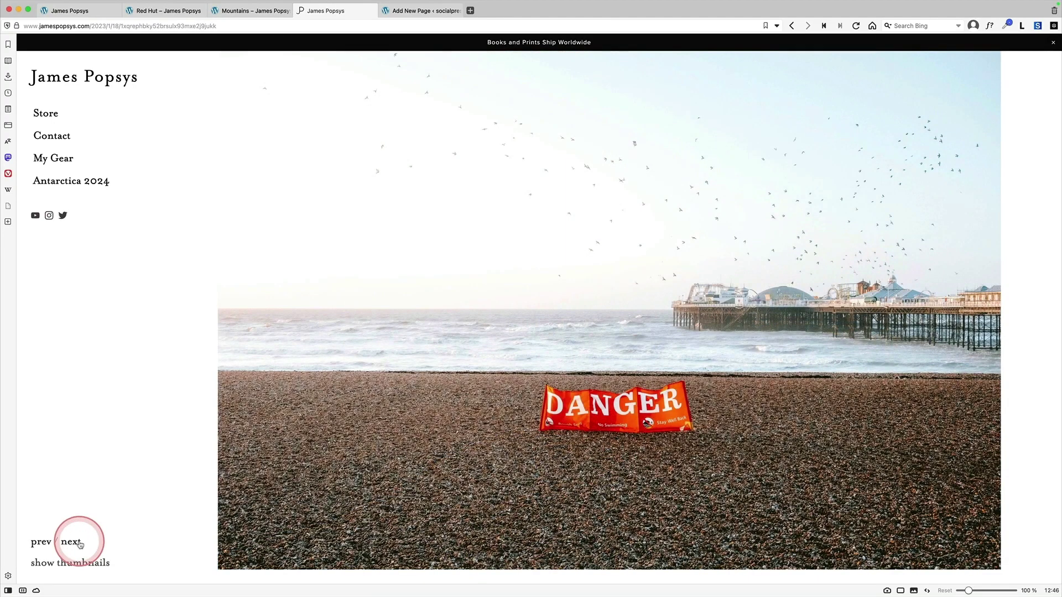
pyautogui.click(80, 544)
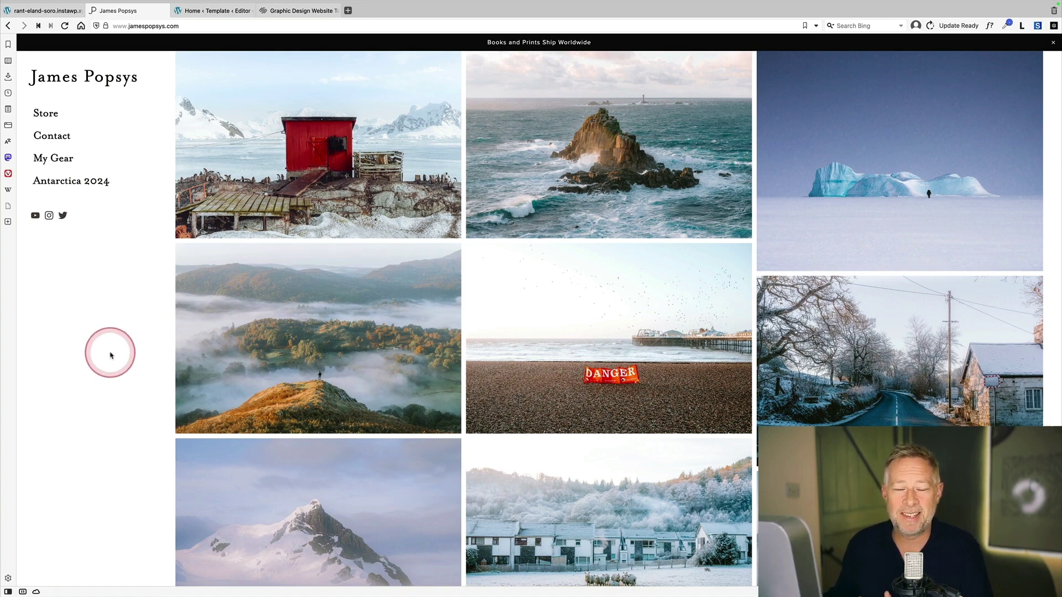
# Open the red hut photo's single-image page on the reference site.
pyautogui.scroll(-5, 111, 355)
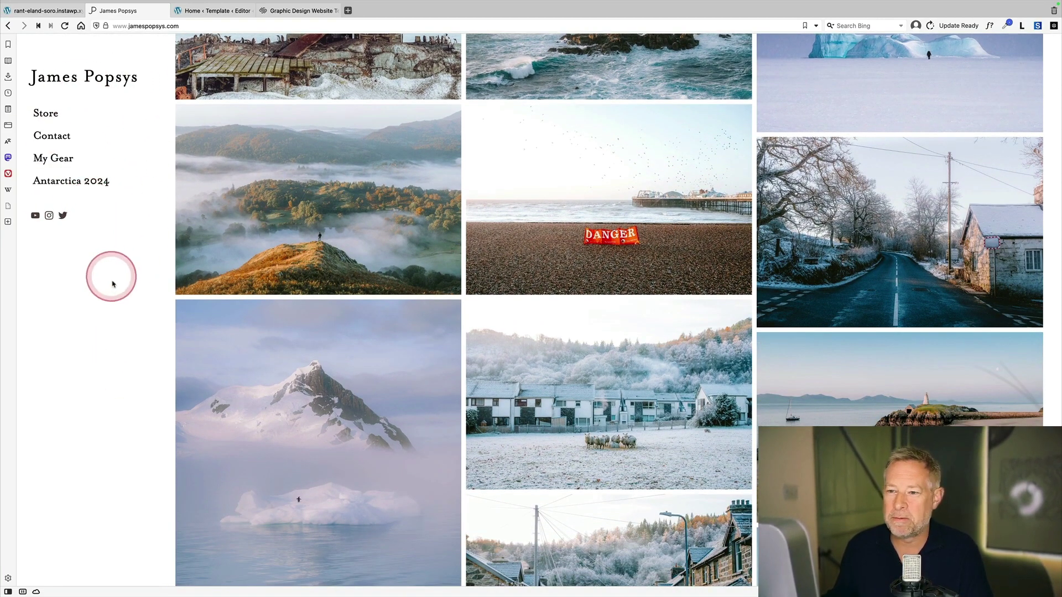
pyautogui.scroll(5, 320, 309)
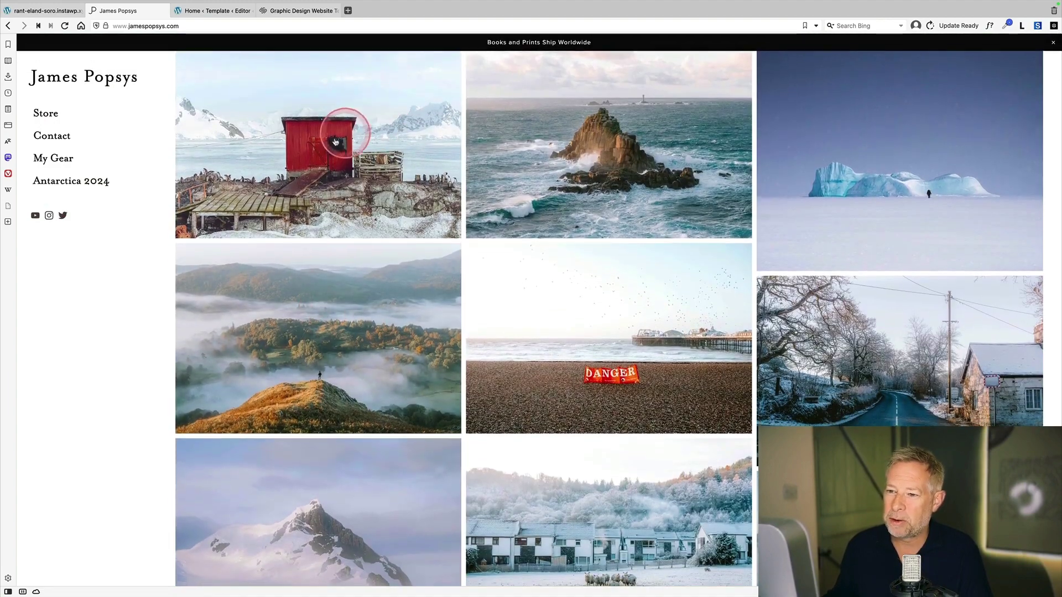
pyautogui.click(334, 144)
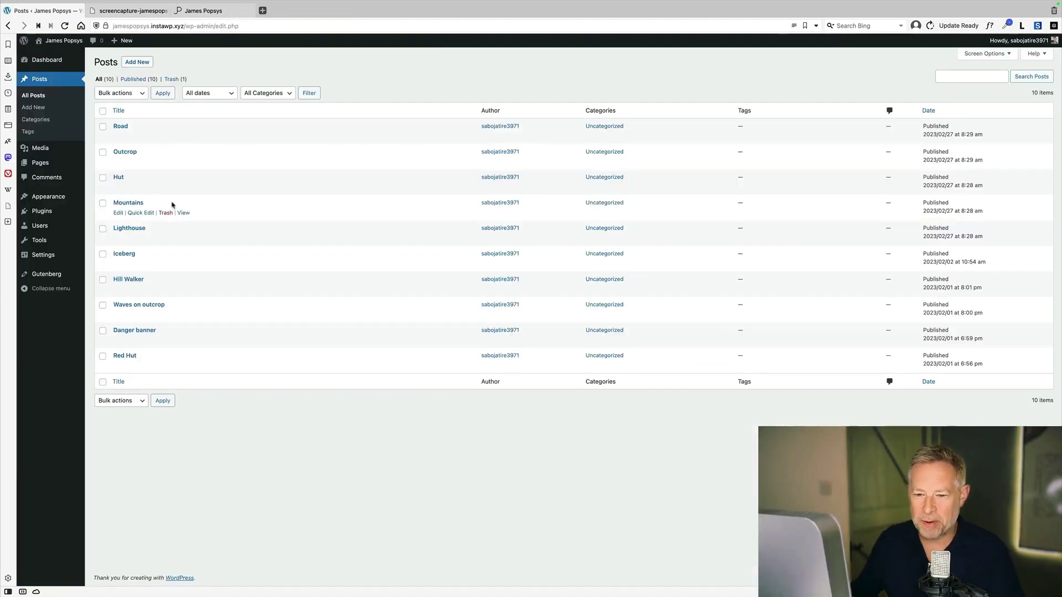
# Look at the Red Hut post and the All Pages list, then visit the live home page.
pyautogui.click(167, 239)
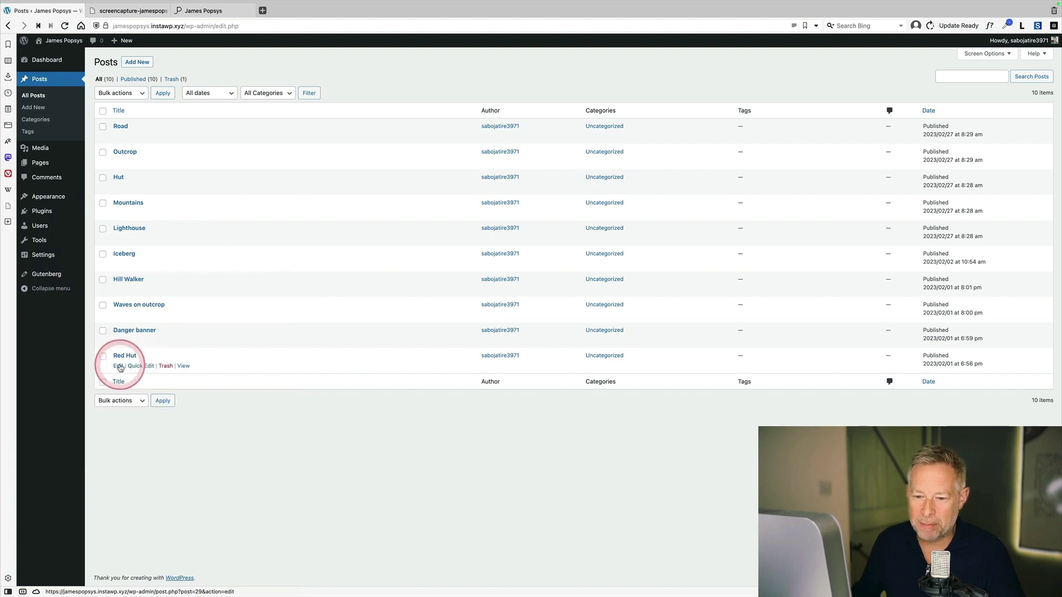
pyautogui.click(117, 365)
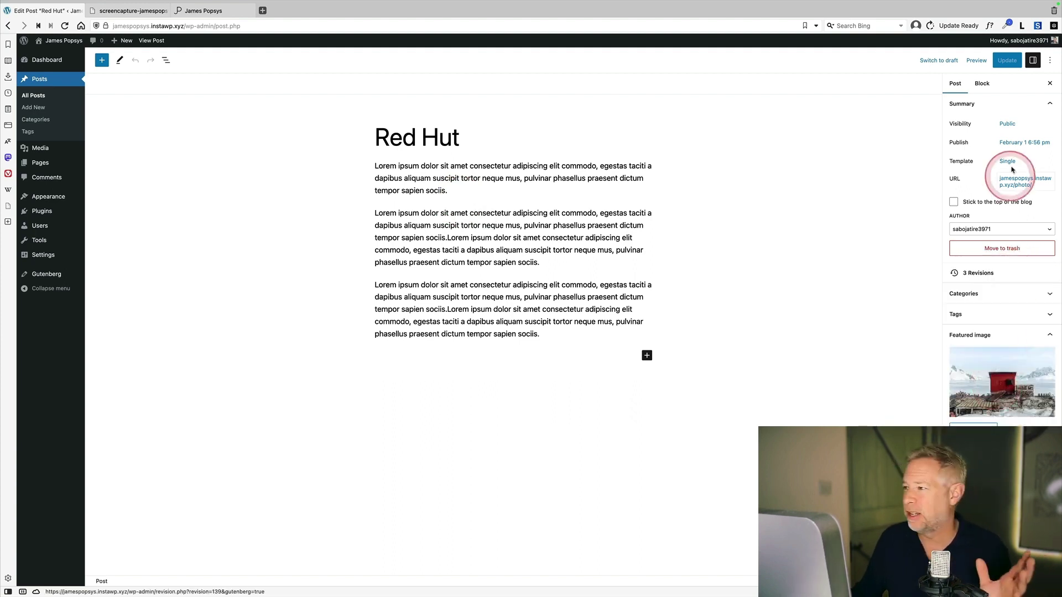
pyautogui.moveTo(42, 163)
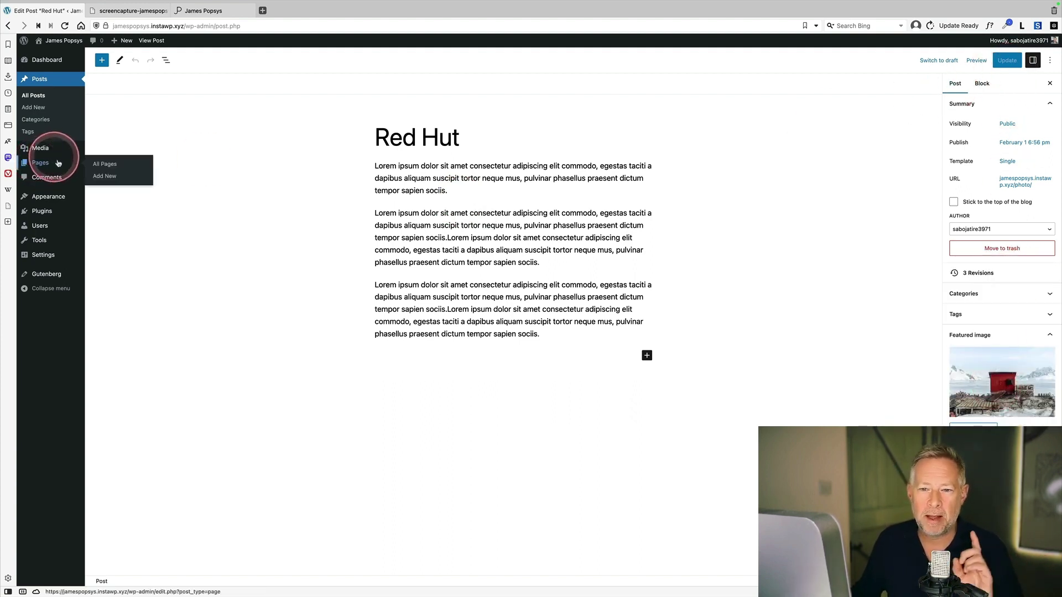
pyautogui.click(90, 165)
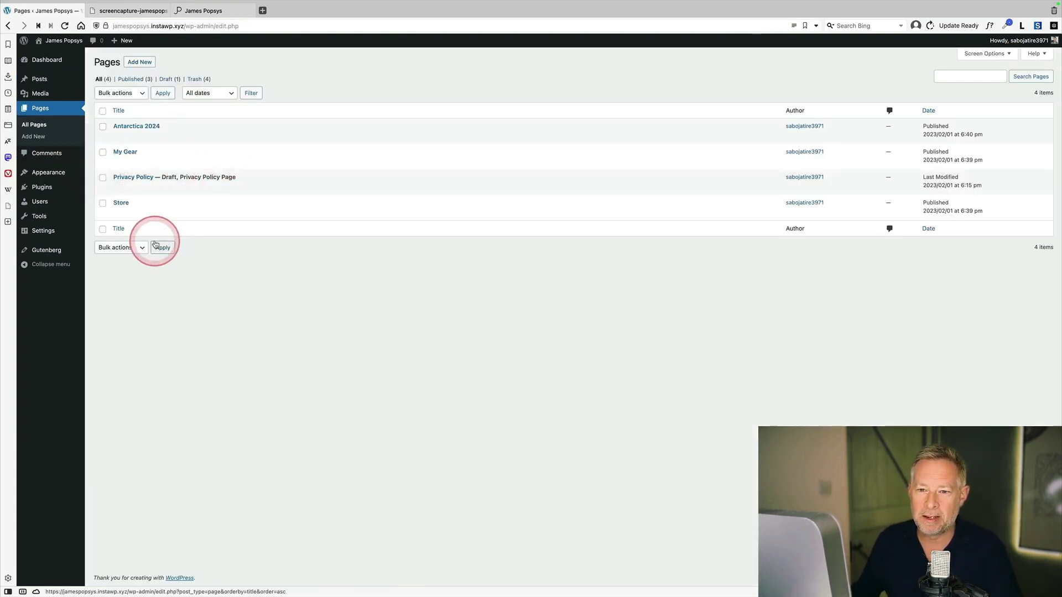
pyautogui.click(47, 58)
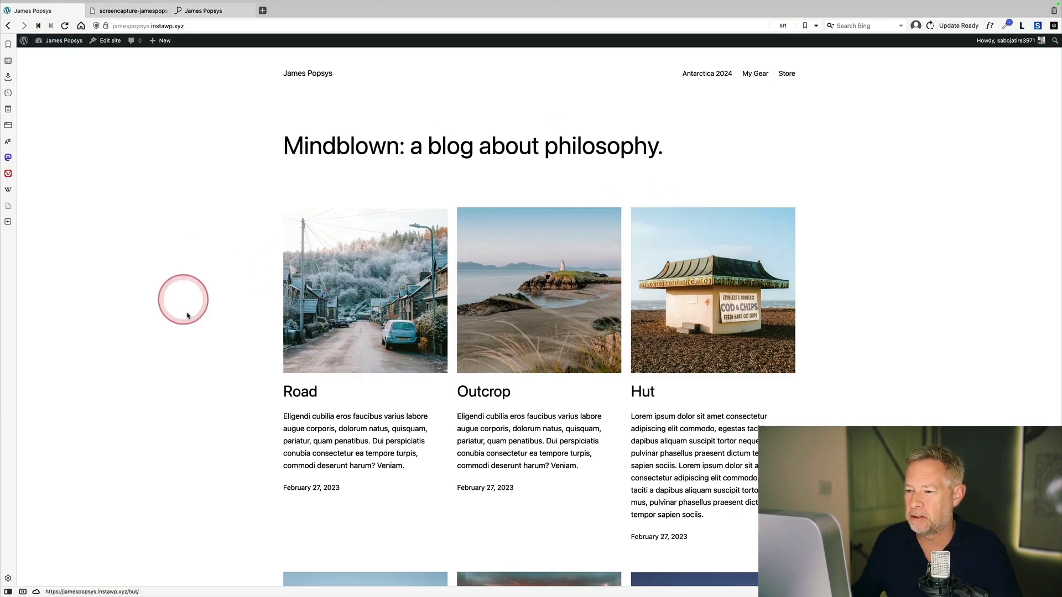
# Open the Home template in the Site Editor through Edit site and Templates.
pyautogui.scroll(-10, 203, 320)
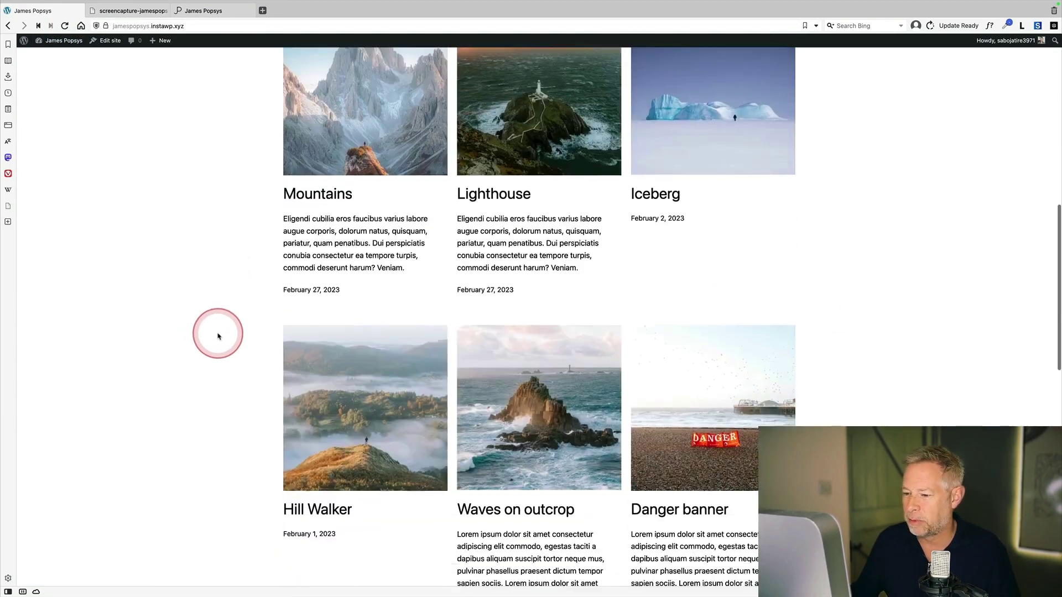
pyautogui.scroll(10, 217, 335)
pyautogui.click(204, 11)
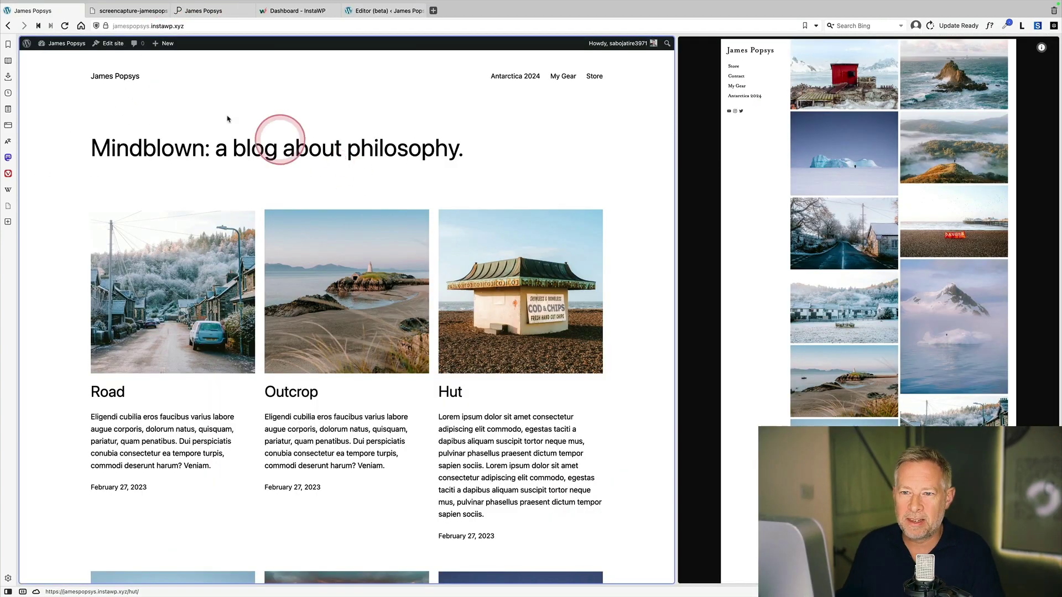
pyautogui.click(101, 44)
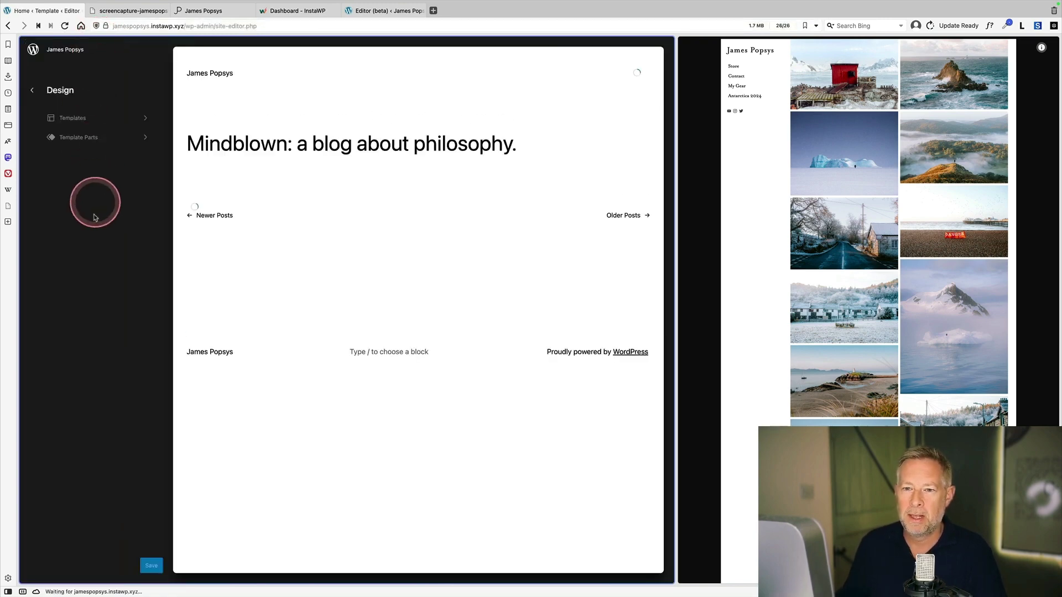
pyautogui.click(100, 119)
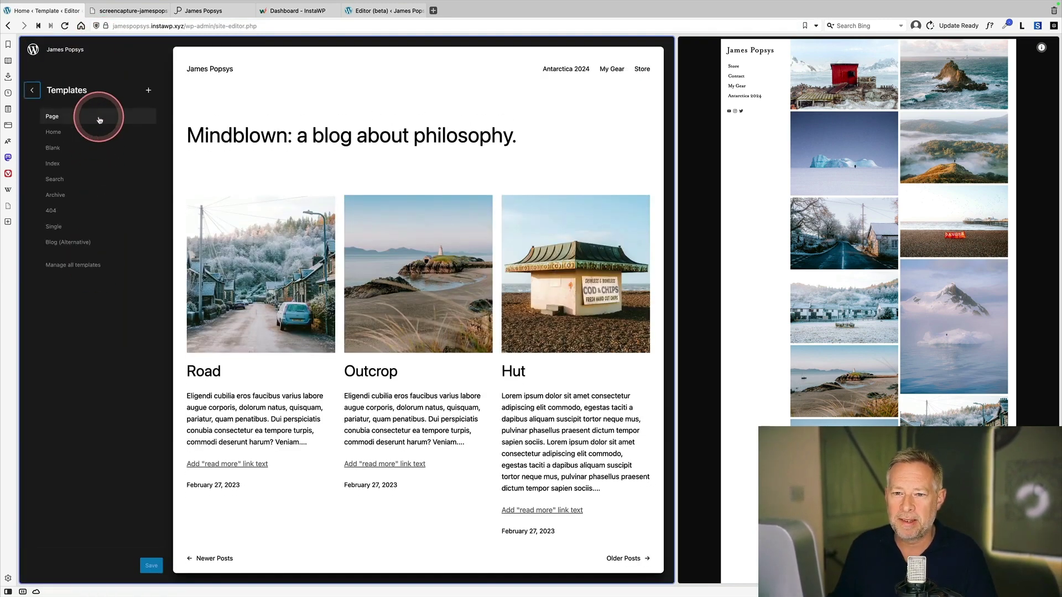
pyautogui.click(62, 134)
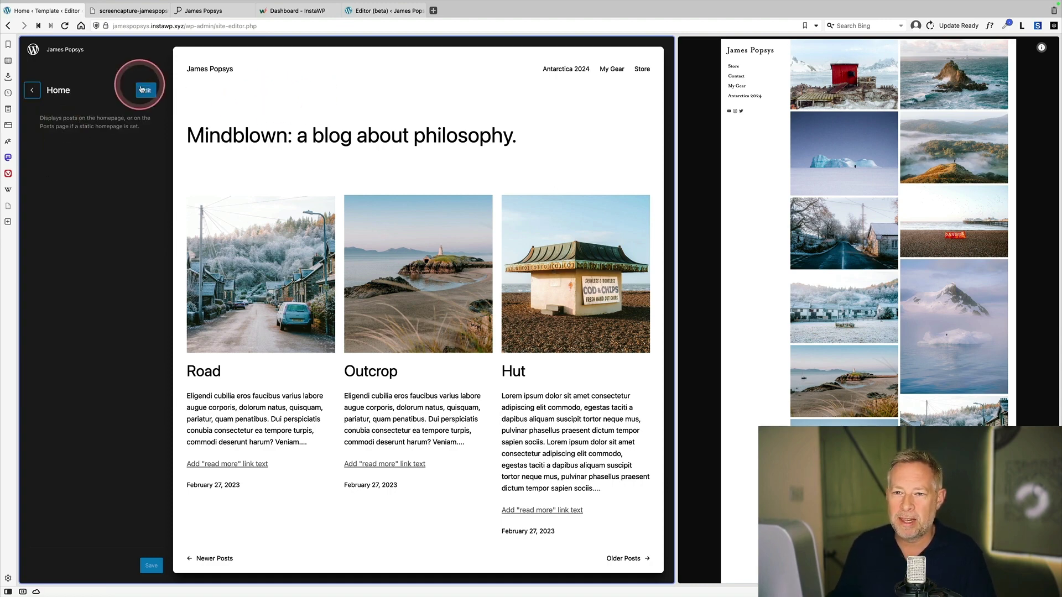
pyautogui.click(146, 91)
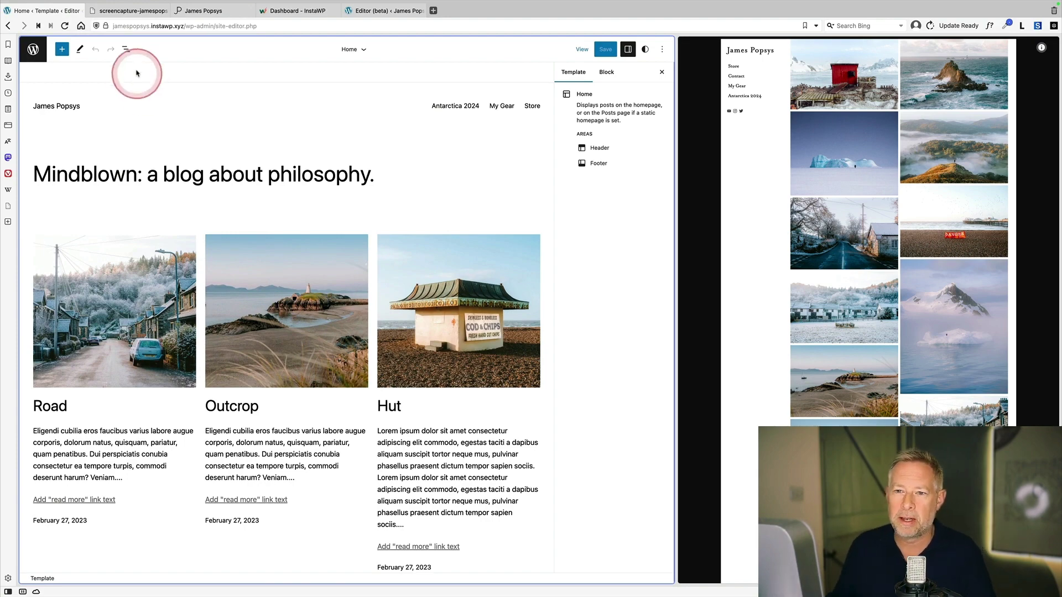
# In List View, inspect the Header and the Group holding the post grid against the reference site.
pyautogui.click(125, 49)
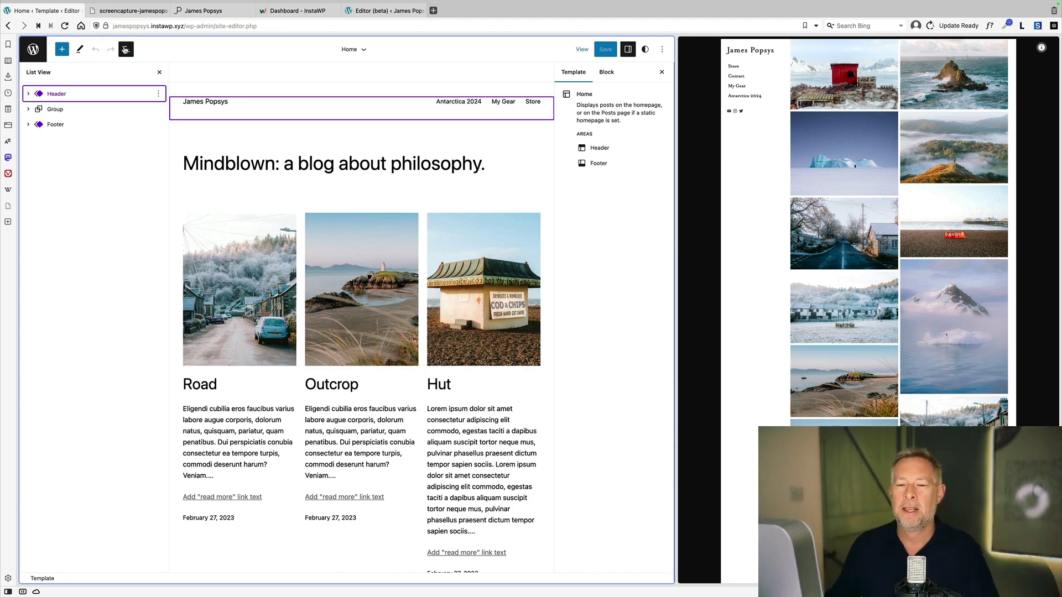
pyautogui.click(74, 96)
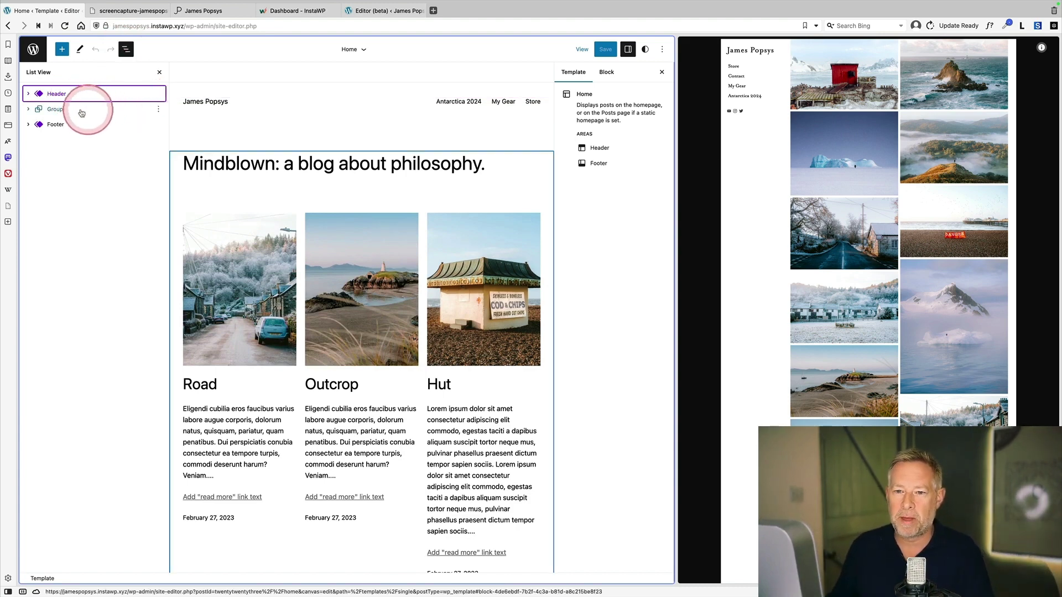
pyautogui.click(78, 110)
pyautogui.click(28, 109)
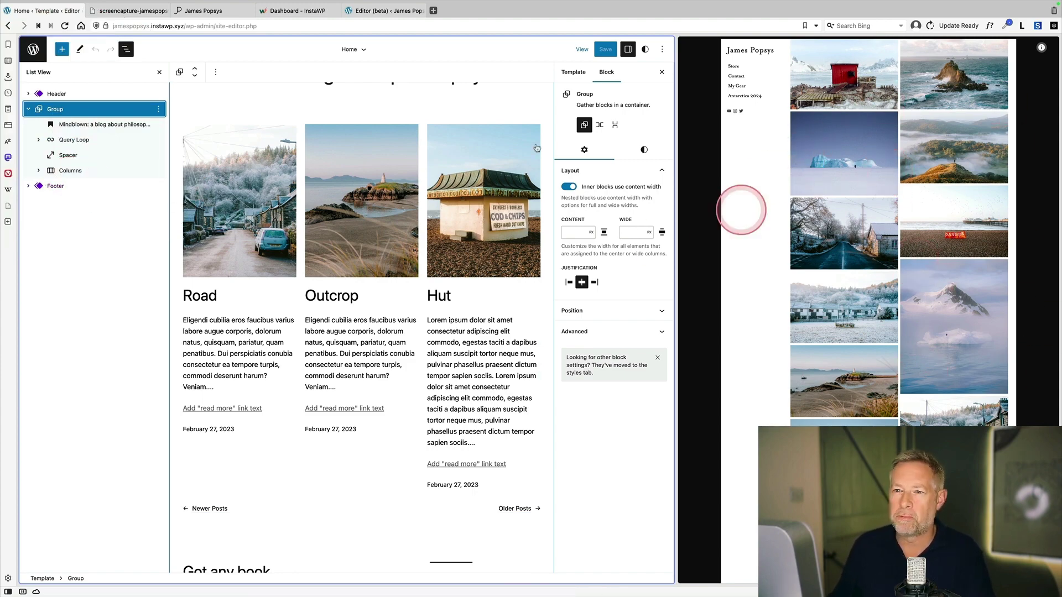
pyautogui.click(218, 15)
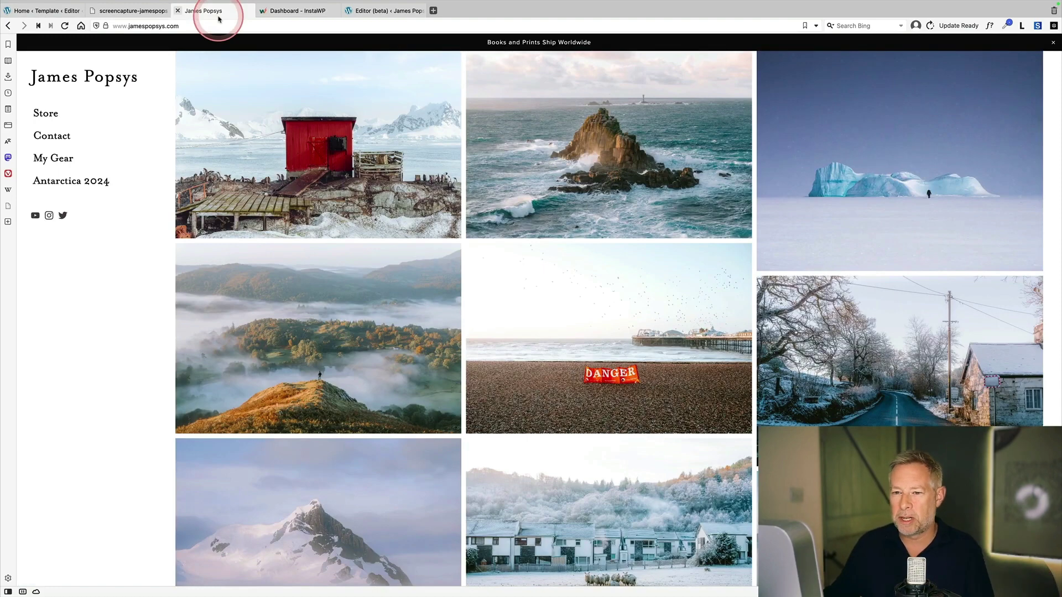
pyautogui.scroll(-3, 394, 371)
pyautogui.scroll(3, 394, 372)
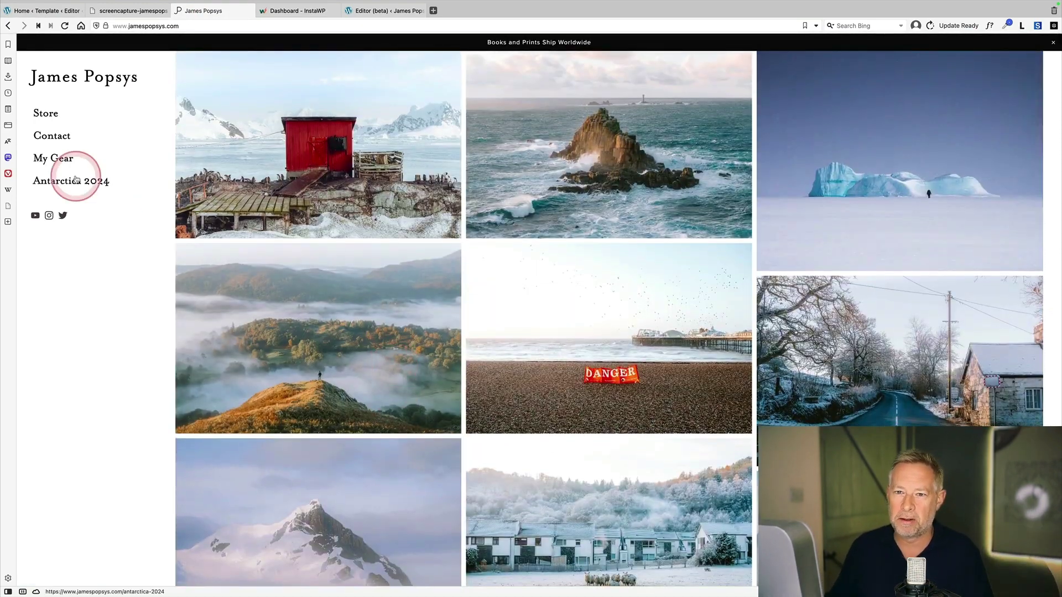
pyautogui.click(66, 15)
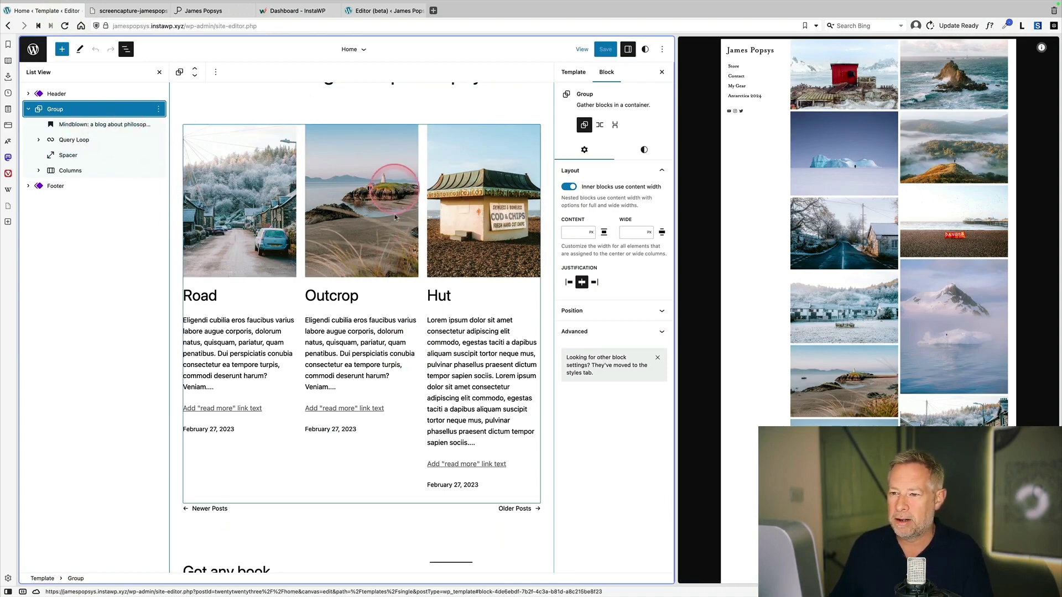
pyautogui.scroll(2, 391, 253)
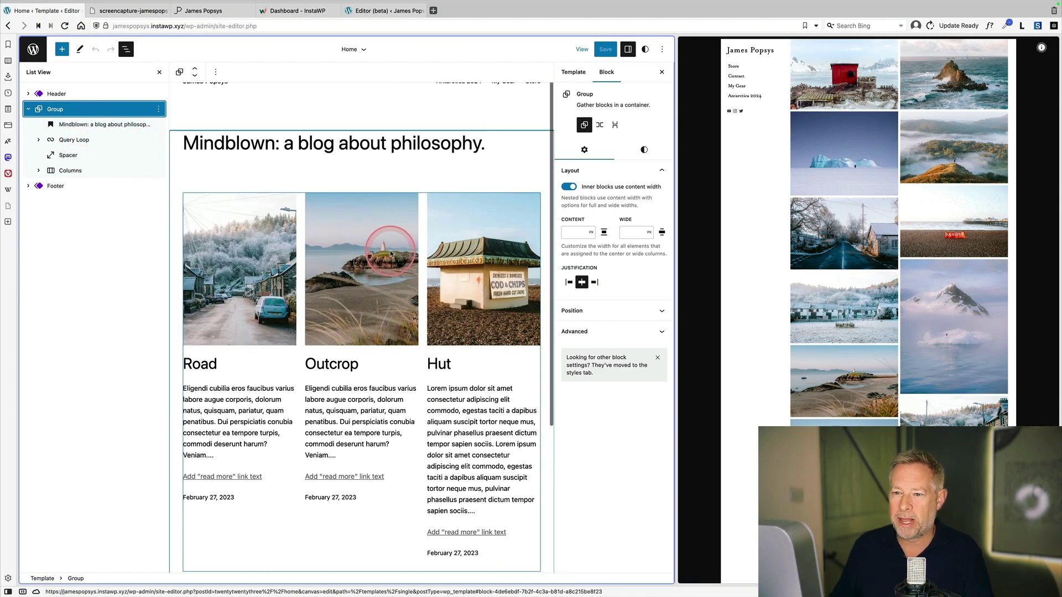
pyautogui.click(28, 109)
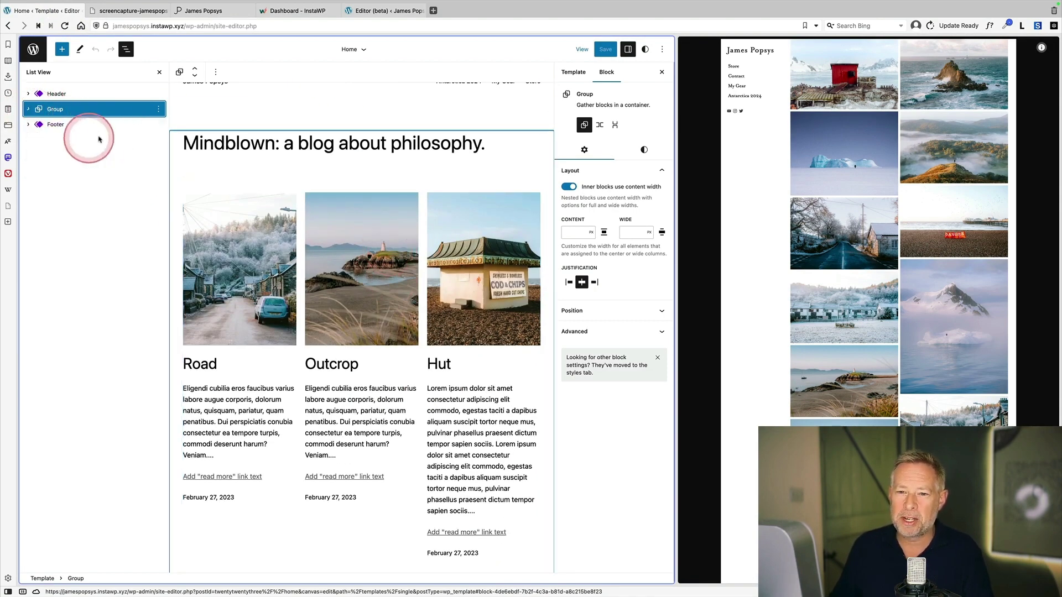
# Remove the Group block and the Header template part, and begin removing the Footer.
pyautogui.click(158, 109)
pyautogui.click(183, 337)
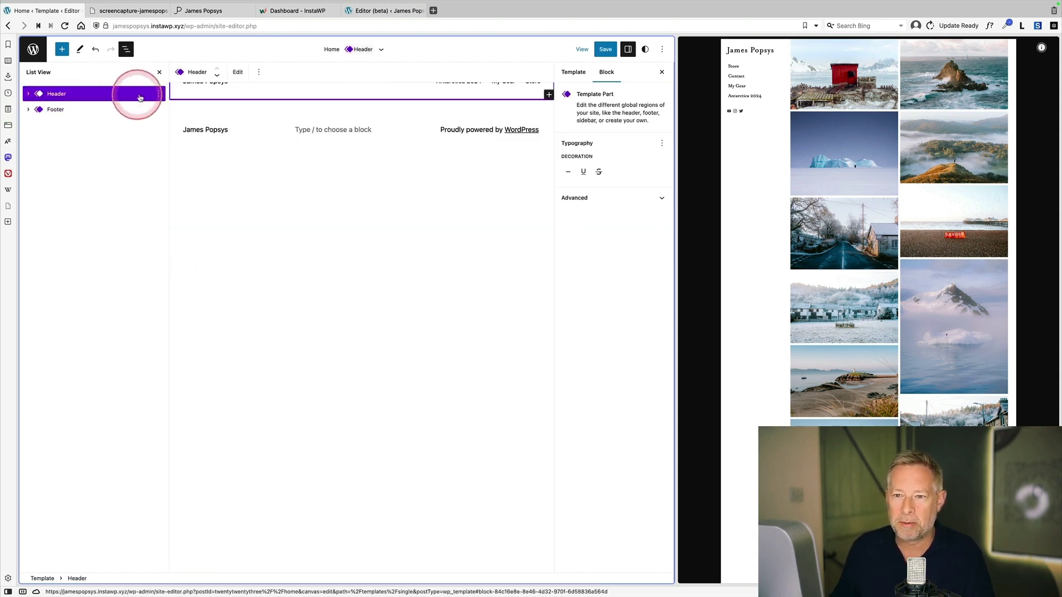
pyautogui.click(158, 93)
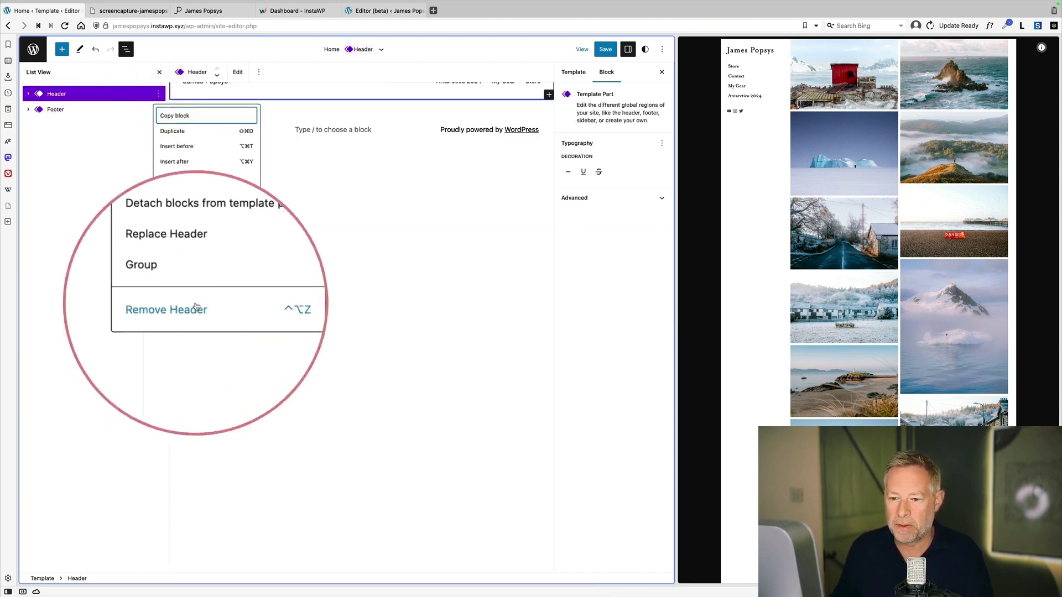
pyautogui.click(197, 305)
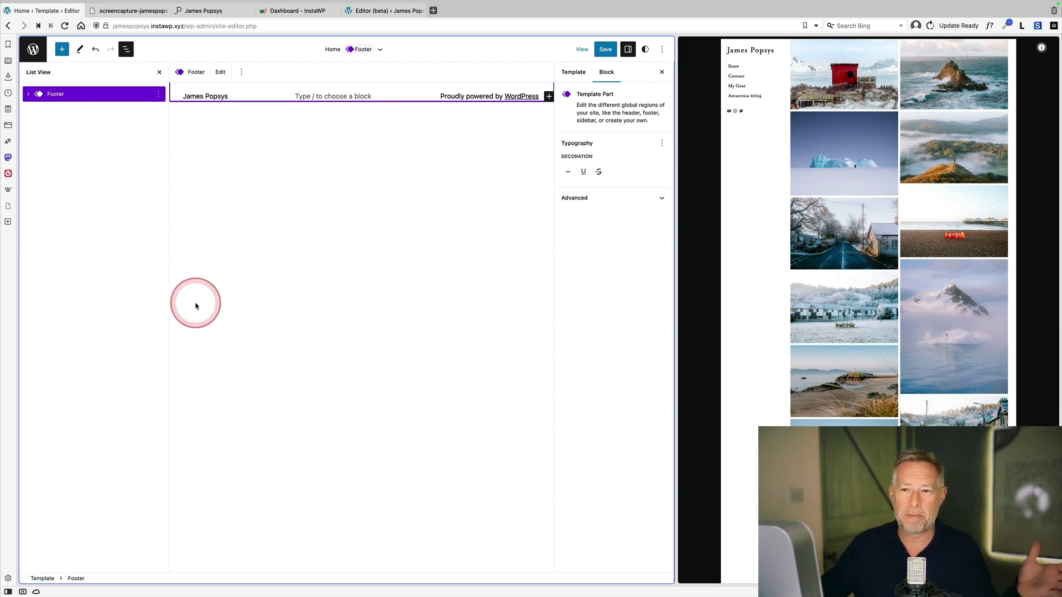
pyautogui.click(159, 94)
# Remove the Footer part, then insert a Columns block found by searching 'column'.
pyautogui.click(214, 290)
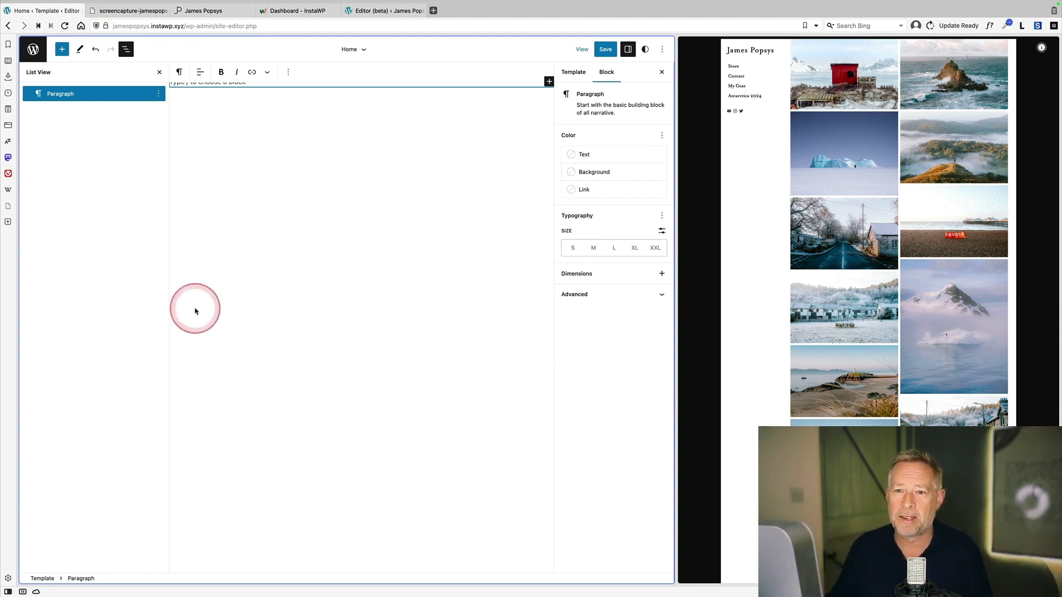
pyautogui.click(61, 51)
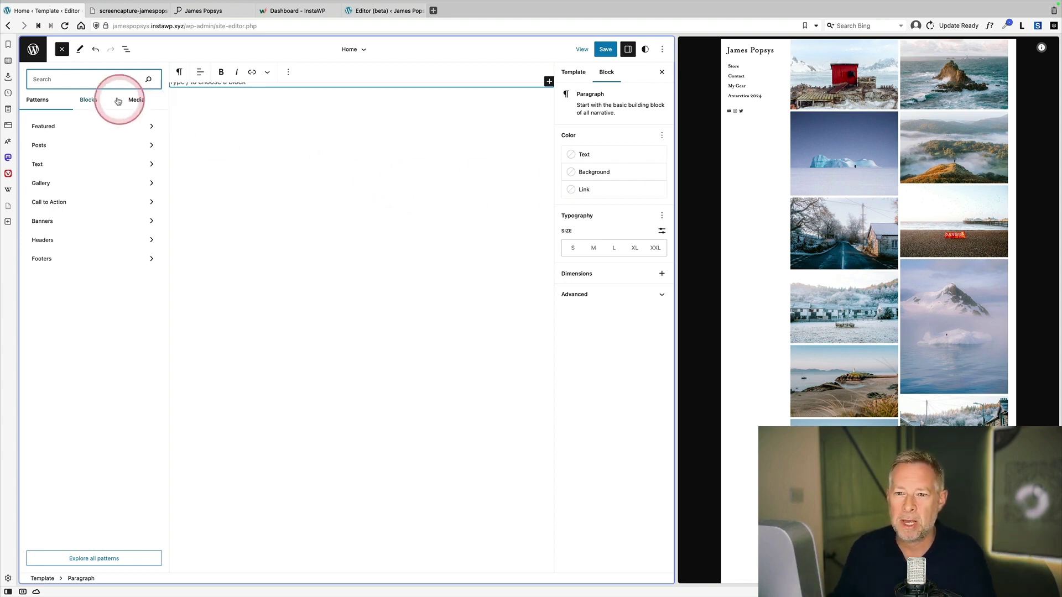
pyautogui.write('lums')
pyautogui.press('BackSpace')
pyautogui.write('n')
pyautogui.click(50, 131)
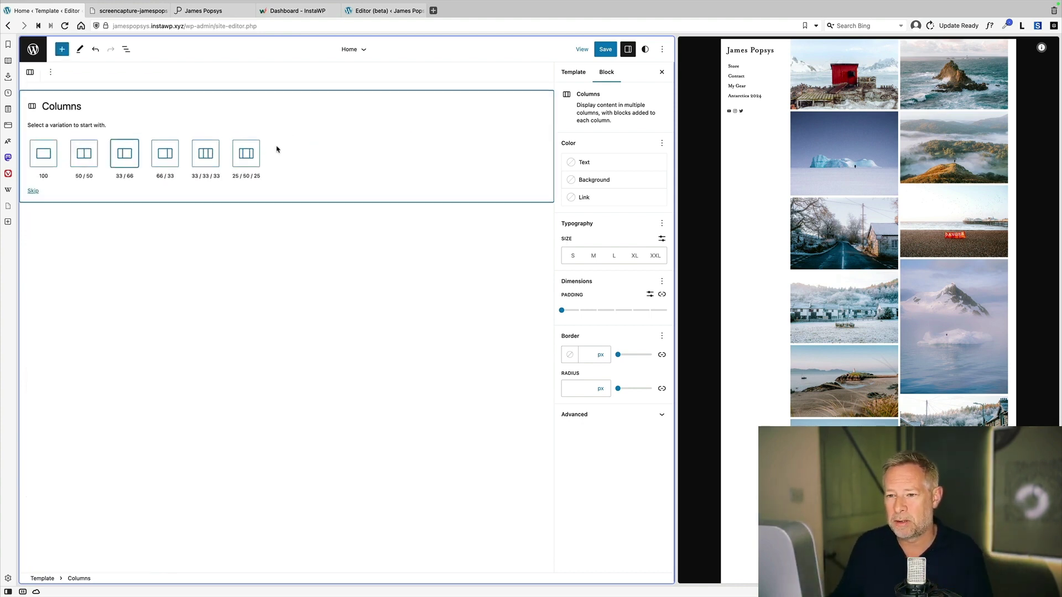
# Choose the 33 / 66 column layout and add a Site Title block to the first column.
pyautogui.click(128, 150)
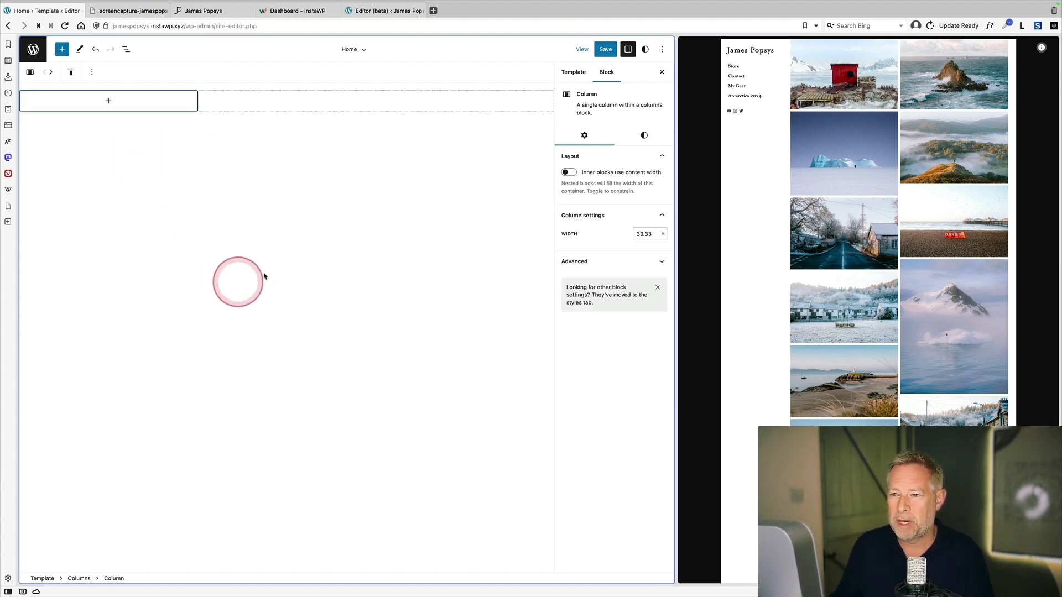
pyautogui.click(85, 106)
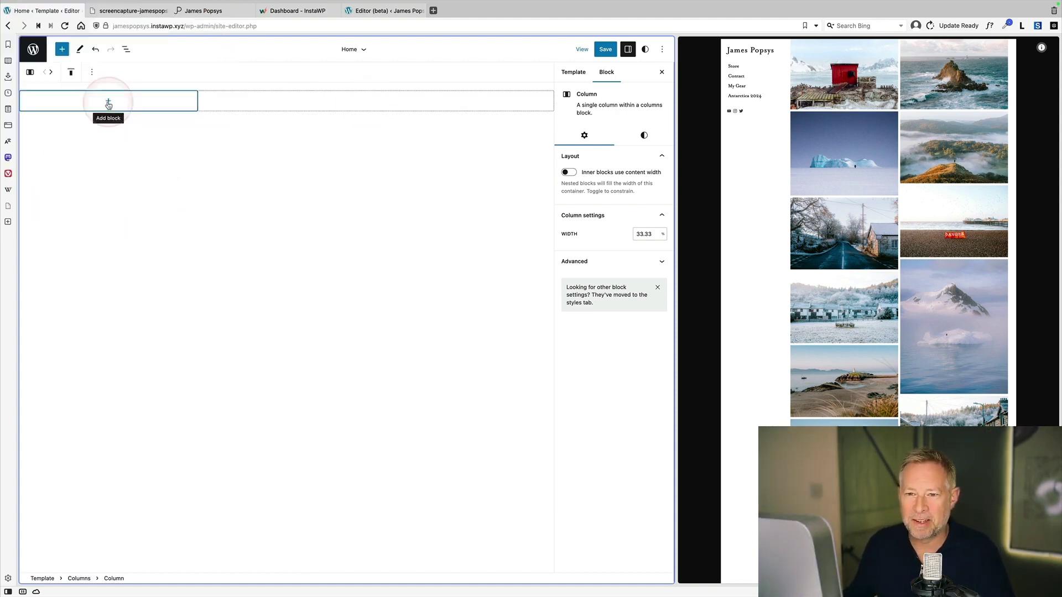
pyautogui.click(109, 102)
pyautogui.write('site')
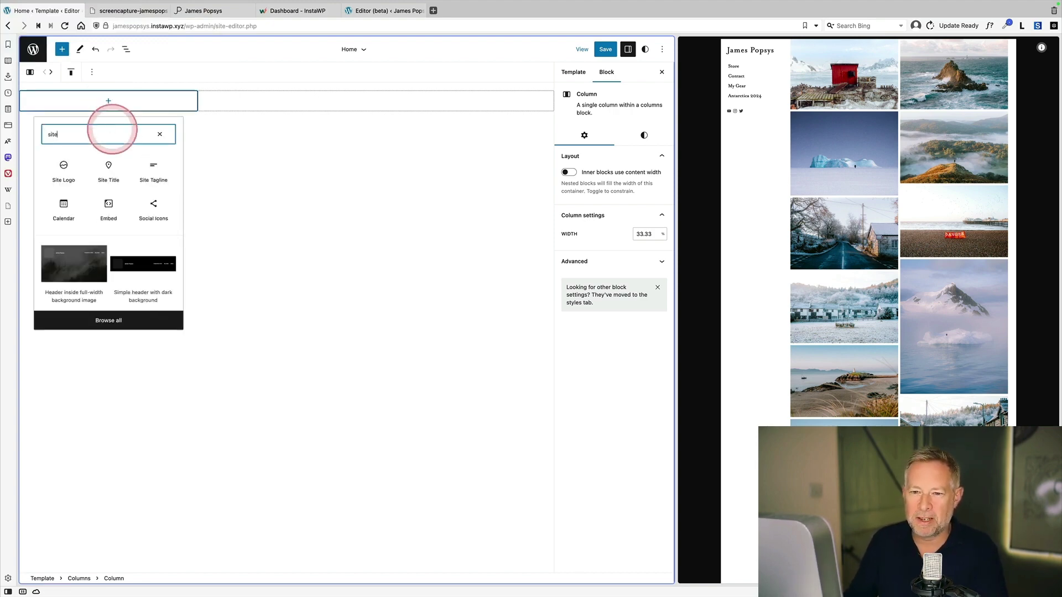
pyautogui.click(111, 166)
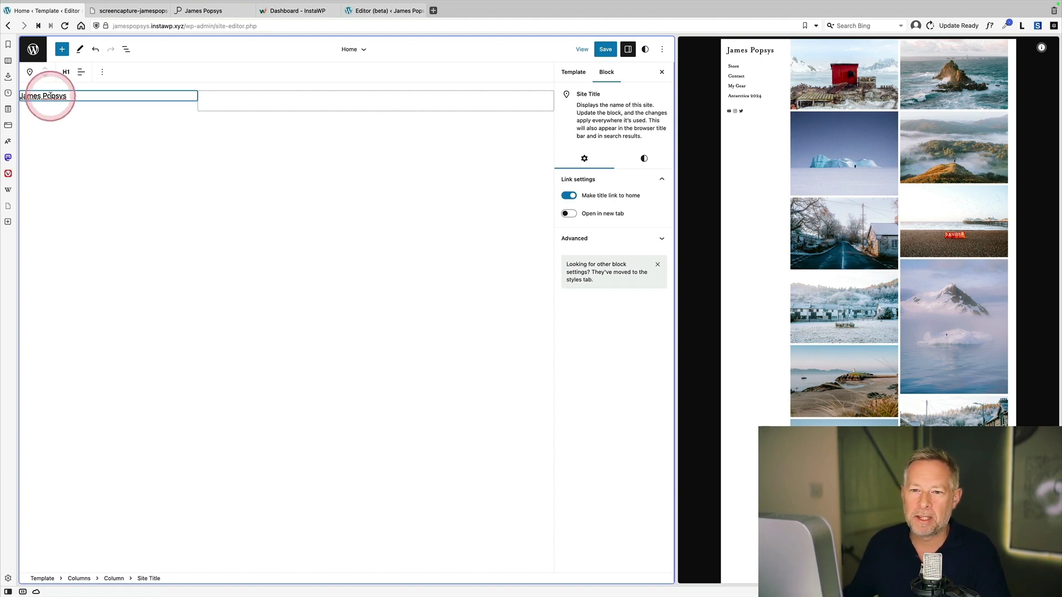
# Set the site title to size L in Source Serif Pro, then type /nav below it.
pyautogui.click(643, 161)
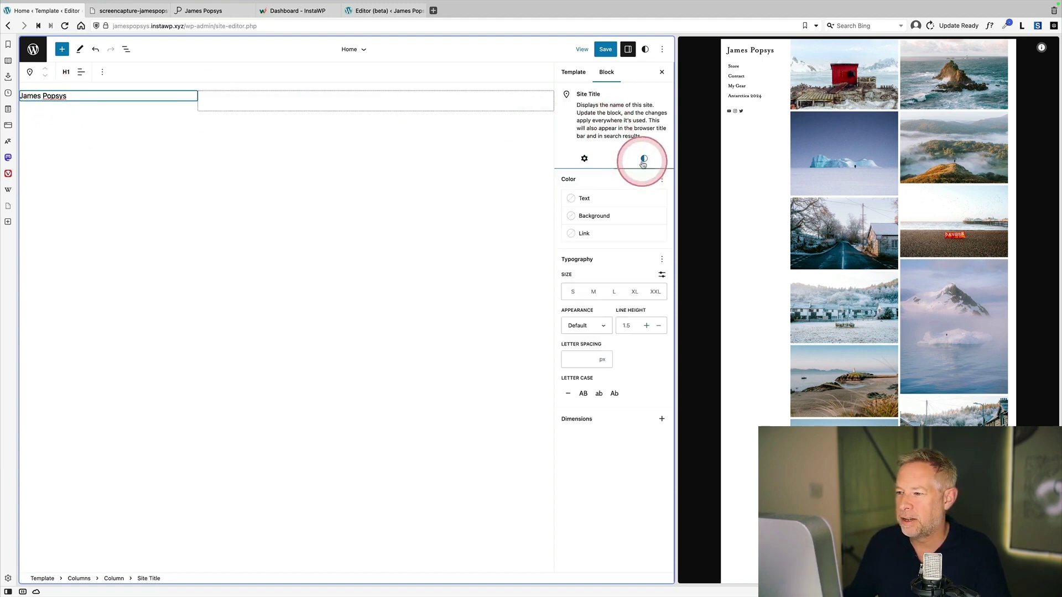
pyautogui.click(617, 292)
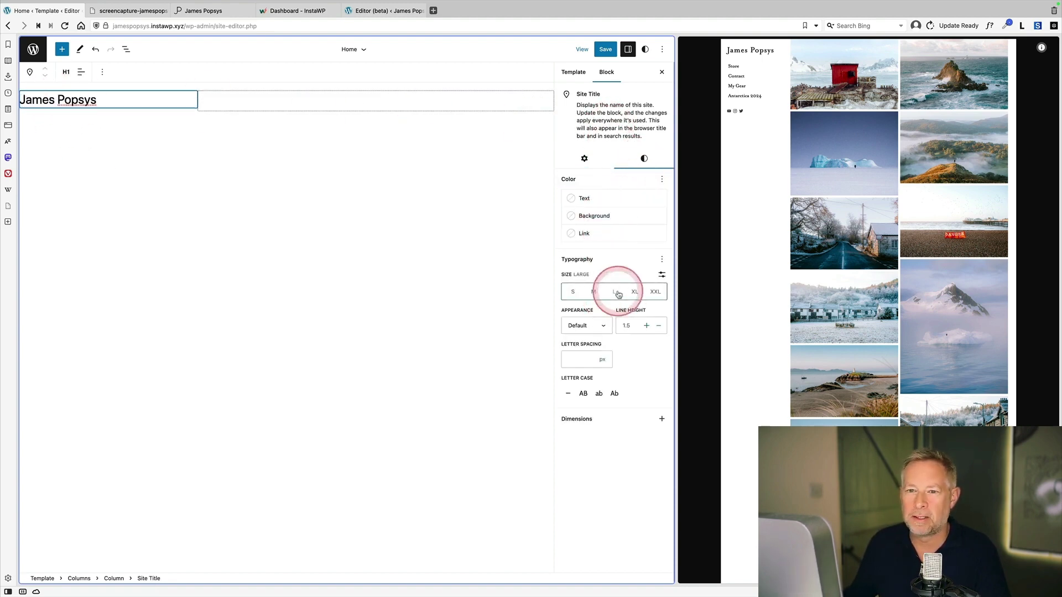
pyautogui.click(661, 260)
pyautogui.click(586, 392)
pyautogui.click(614, 288)
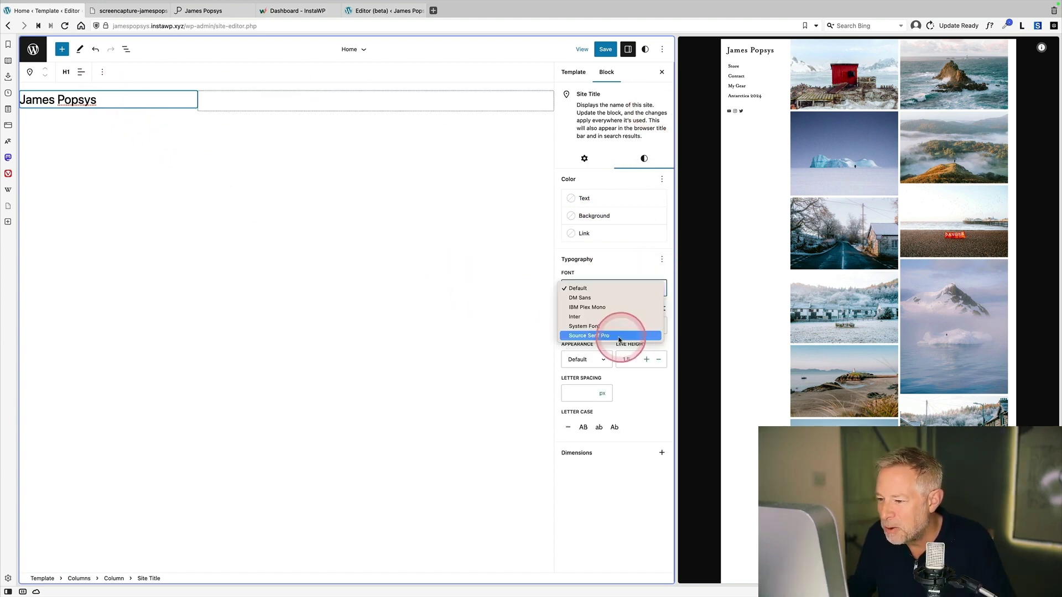
pyautogui.click(608, 334)
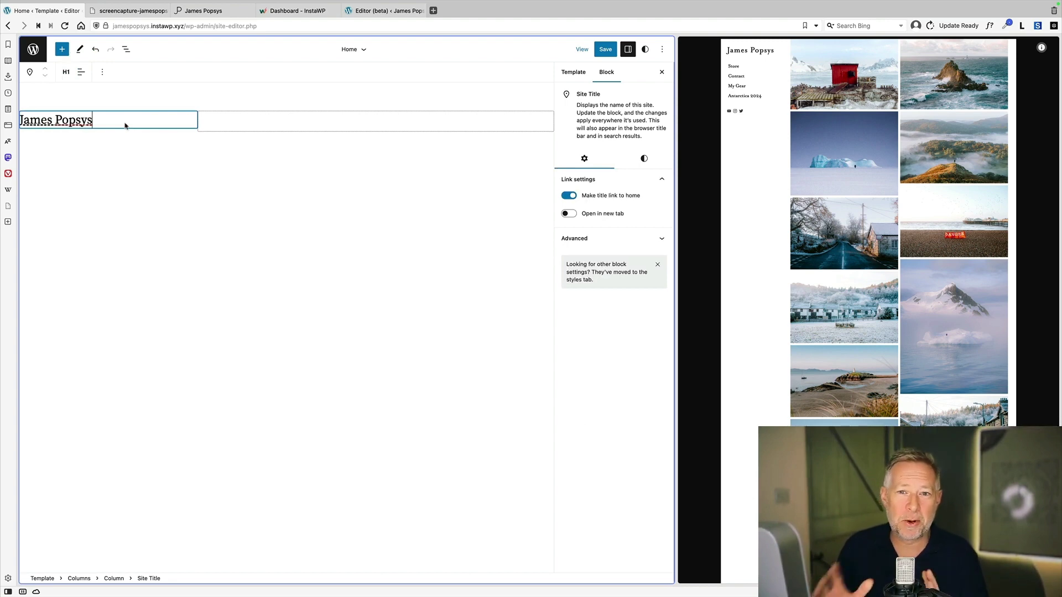
pyautogui.press('Return')
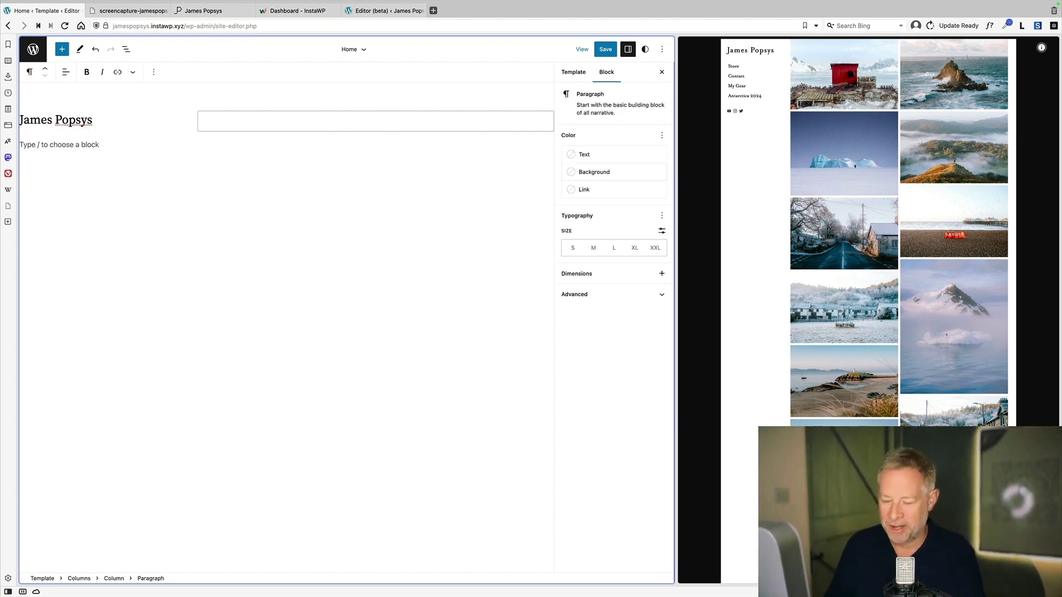
pyautogui.write('/nav')
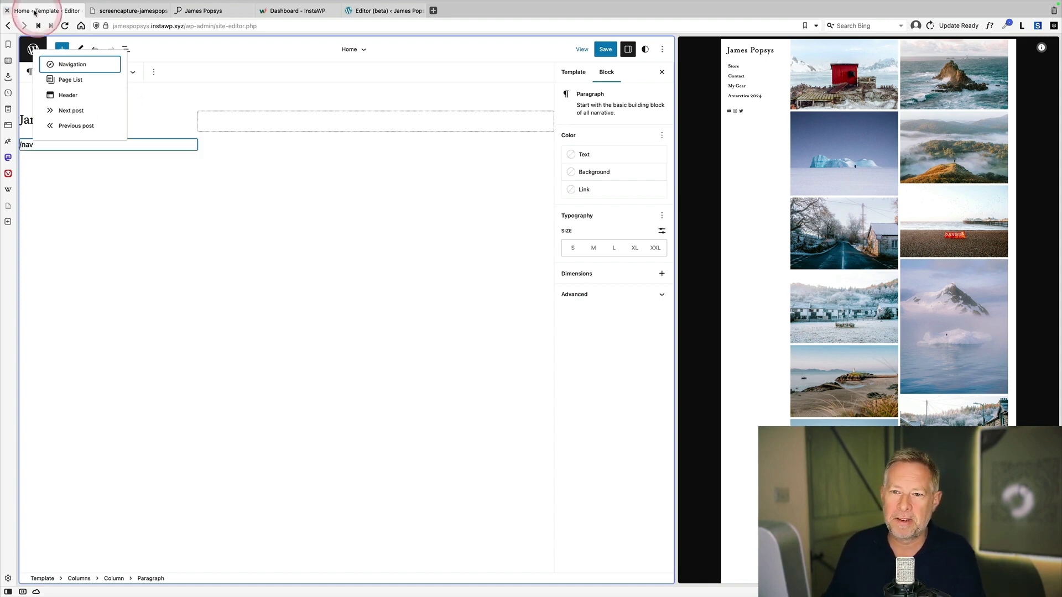
# Insert a Navigation block, convert its page list into a menu, and move Store above My Gear.
pyautogui.click(95, 67)
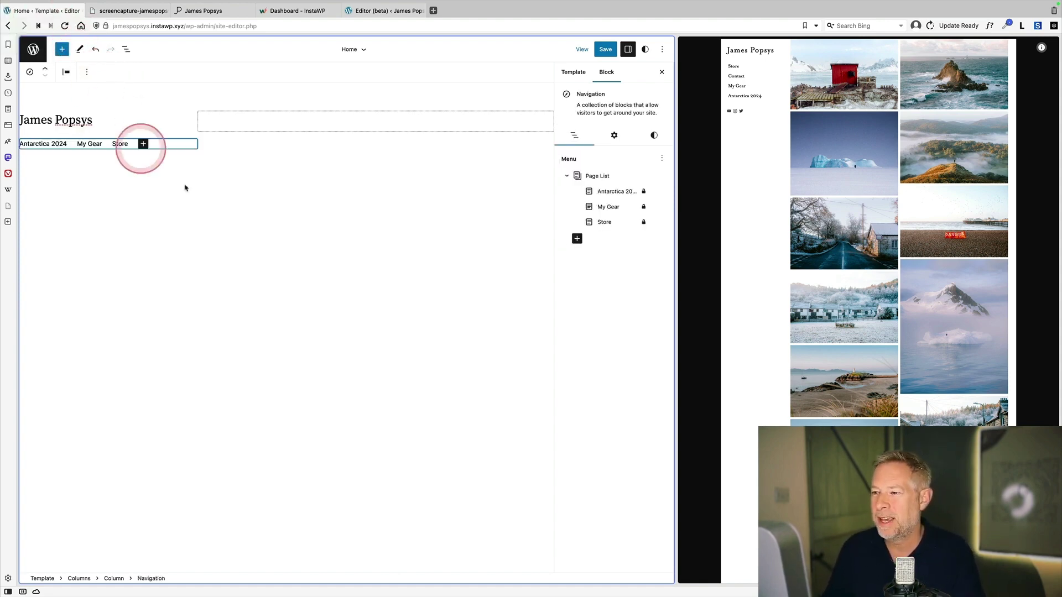
pyautogui.click(64, 147)
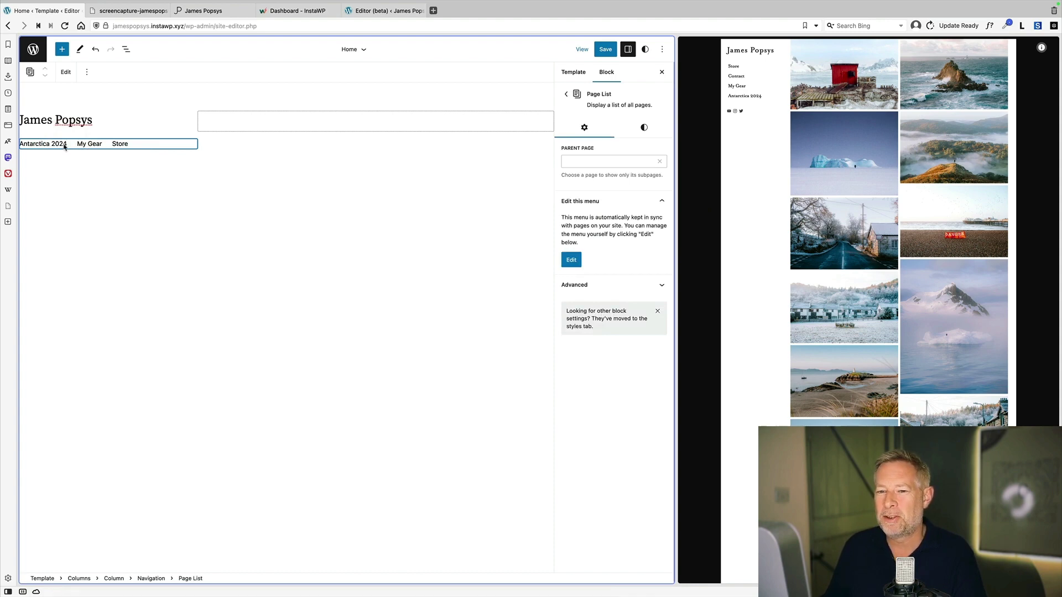
pyautogui.click(71, 78)
pyautogui.click(417, 334)
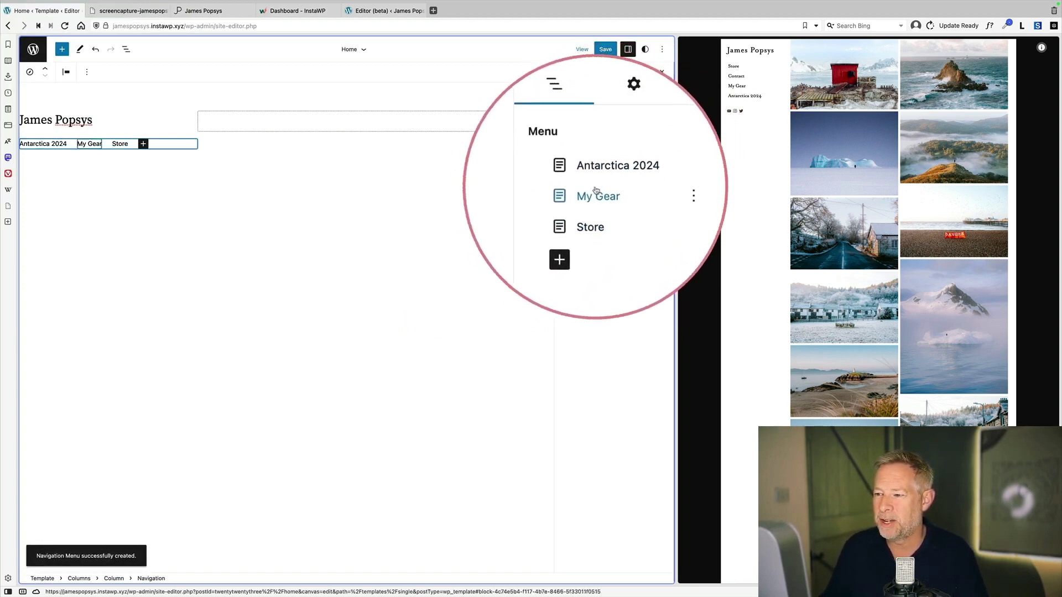
pyautogui.moveTo(595, 208); pyautogui.dragTo(595, 189)
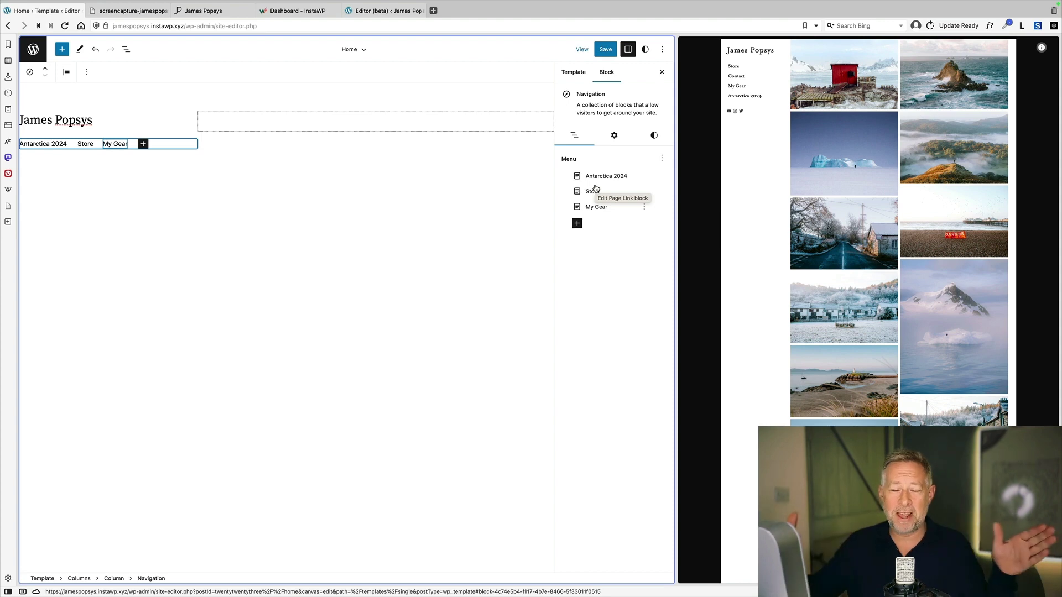
pyautogui.click(126, 49)
pyautogui.click(103, 140)
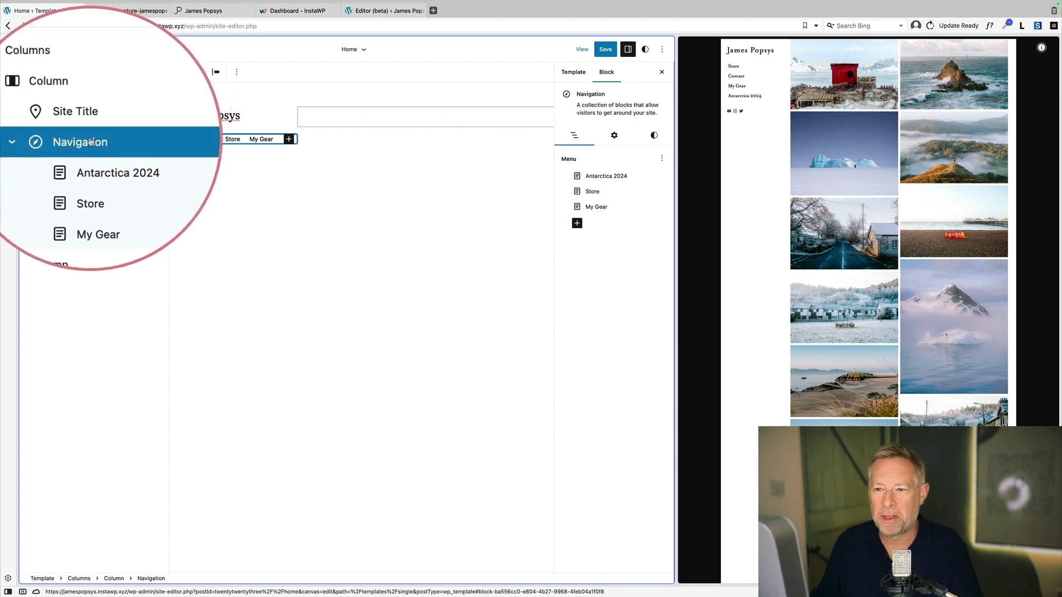
# Make the menu vertical, drop its line height to 0, and set its font to Source Serif Pro.
pyautogui.click(616, 137)
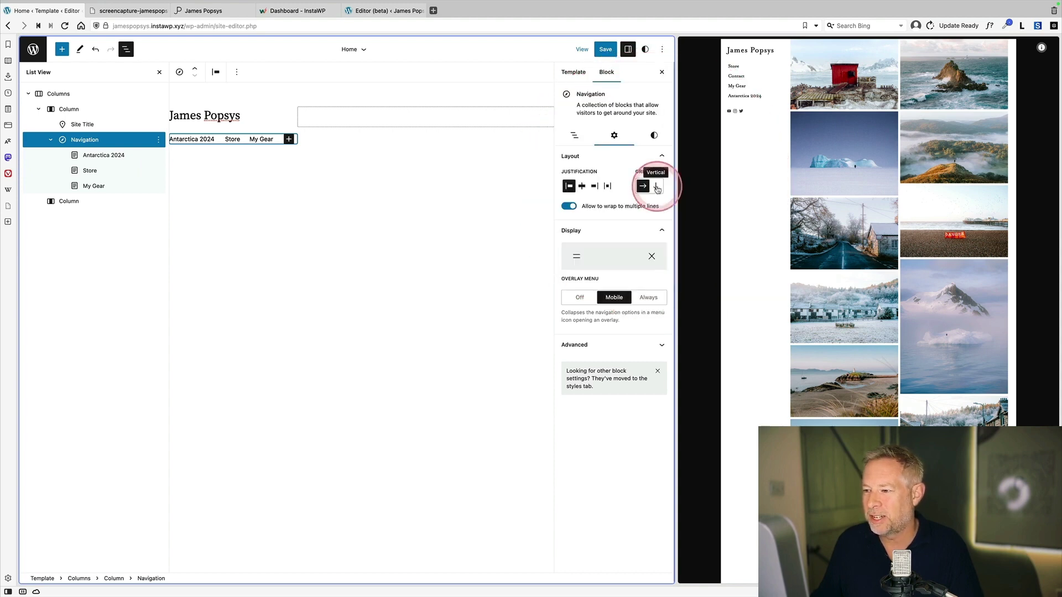
pyautogui.click(657, 187)
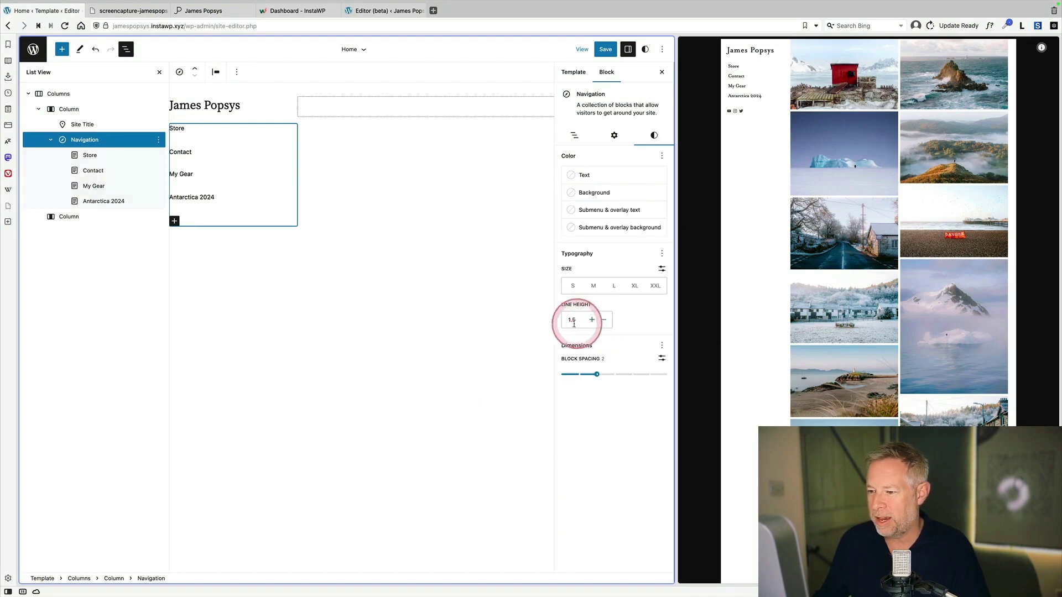
pyautogui.click(604, 320)
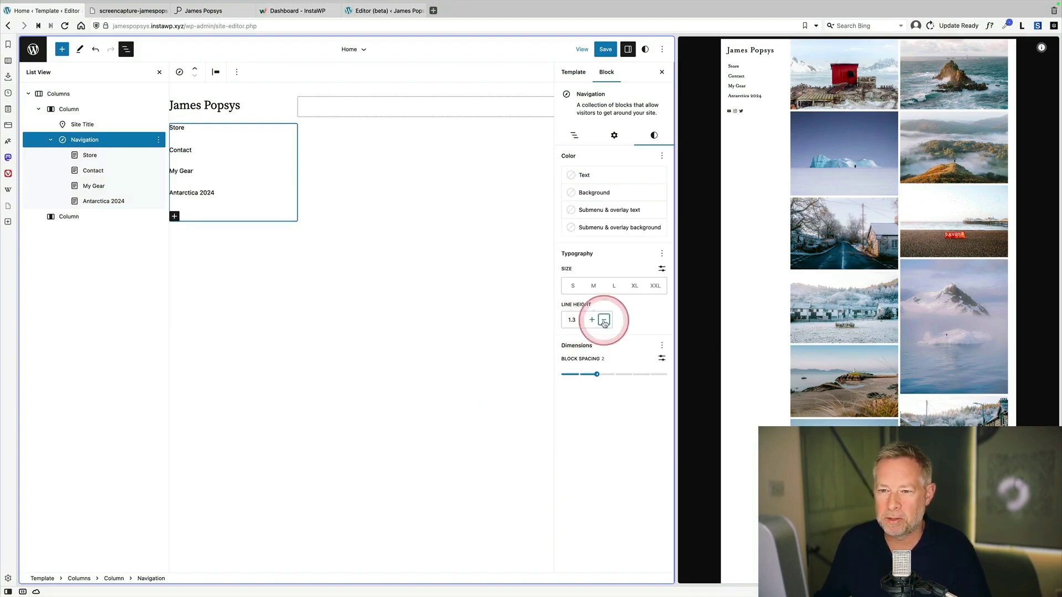
pyautogui.click(604, 321)
pyautogui.click(604, 321)
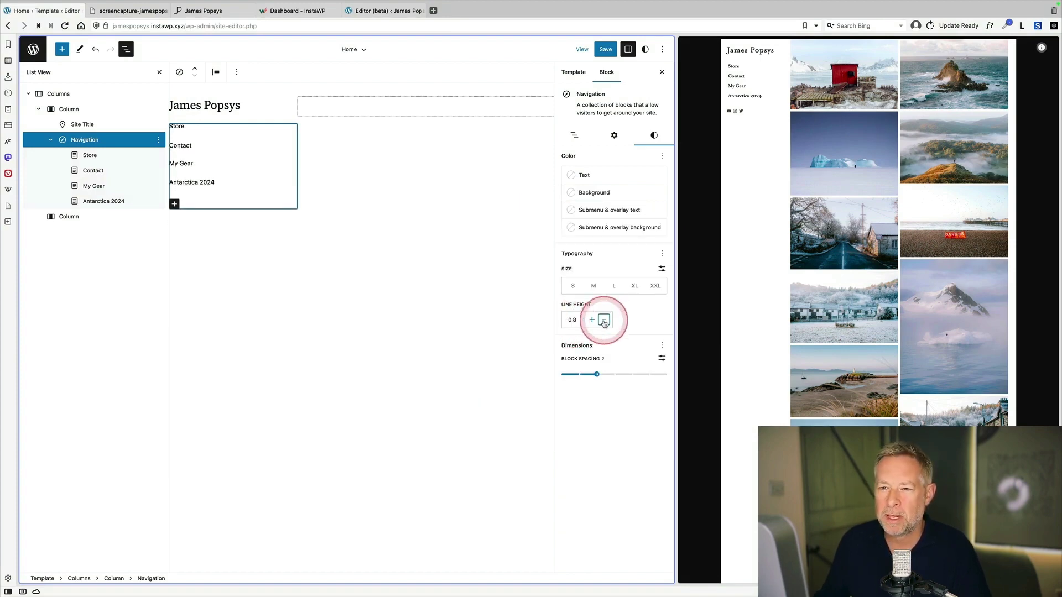
pyautogui.click(604, 320)
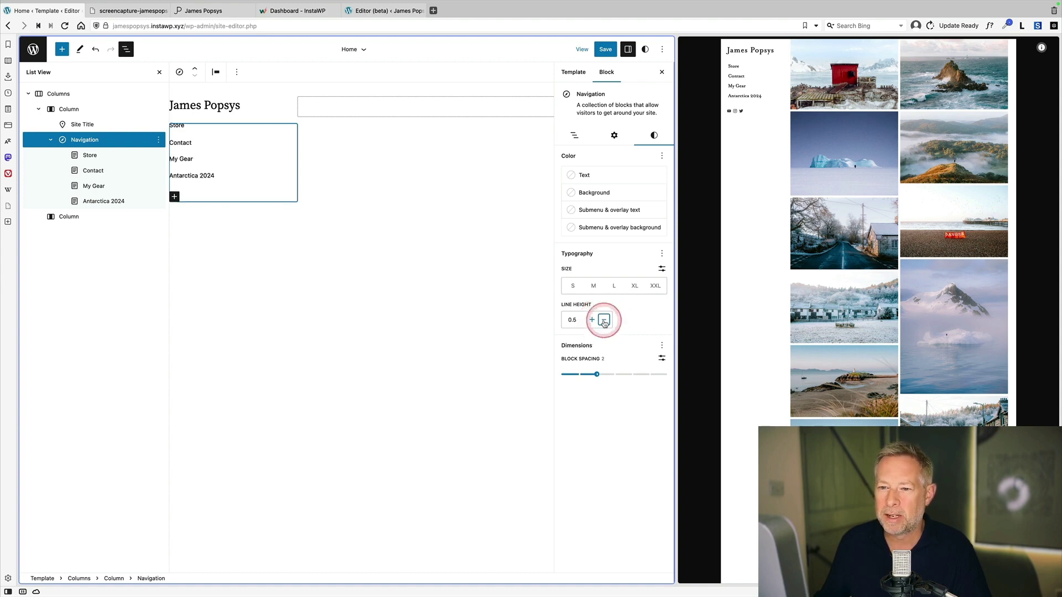
pyautogui.click(604, 320)
pyautogui.click(604, 321)
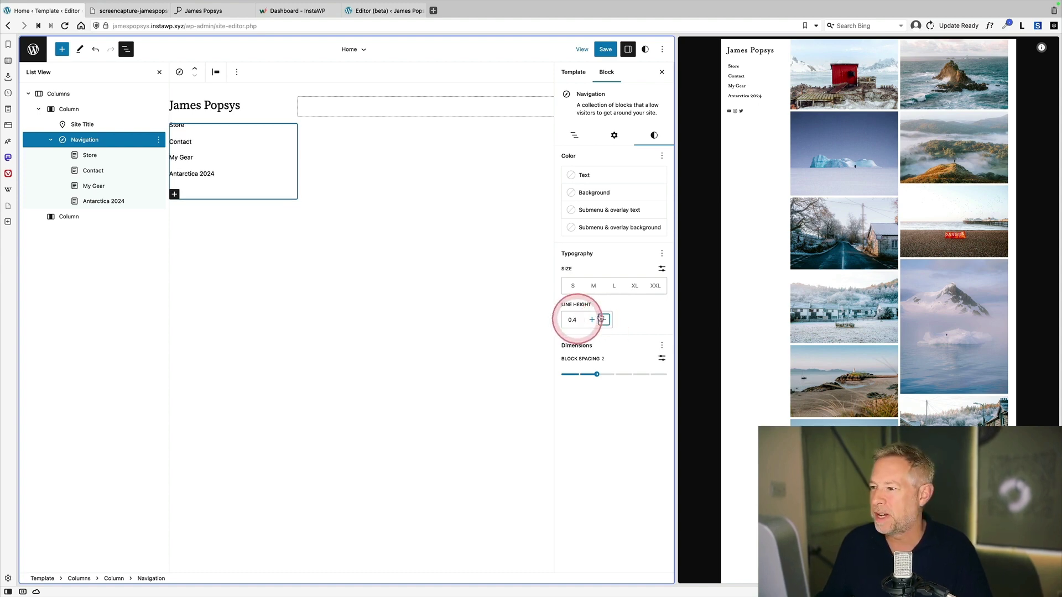
pyautogui.click(100, 141)
pyautogui.click(739, 178)
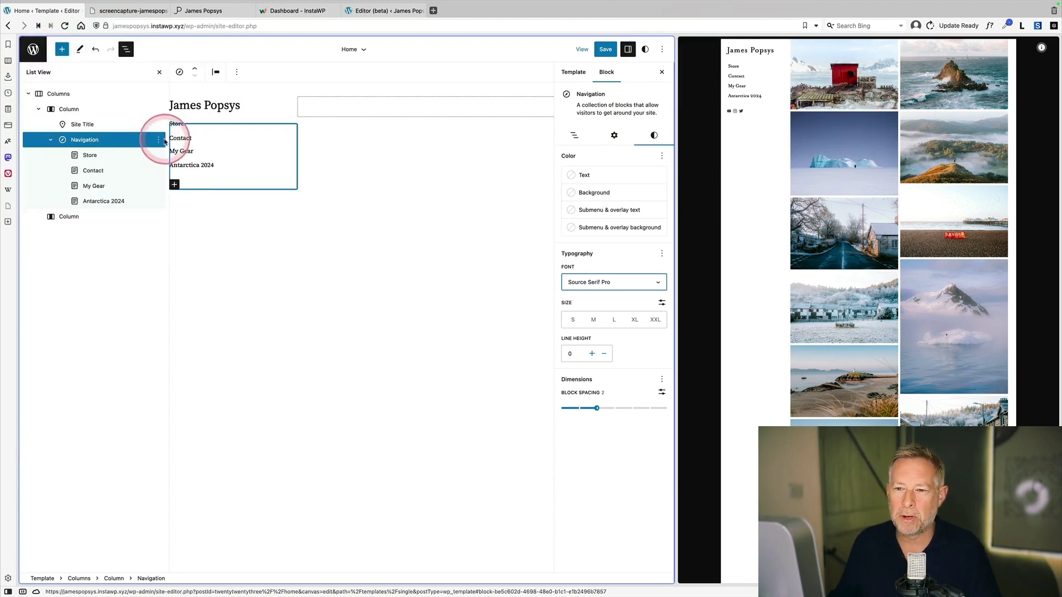
# Add a Social Icons block below the menu with /social and give it a YouTube icon.
pyautogui.click(158, 140)
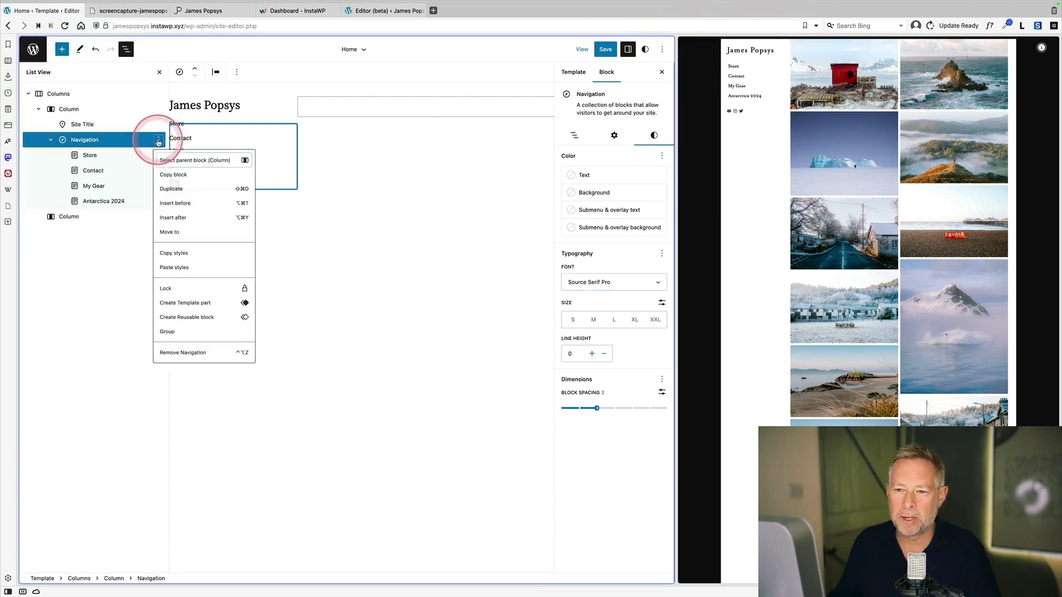
pyautogui.click(199, 223)
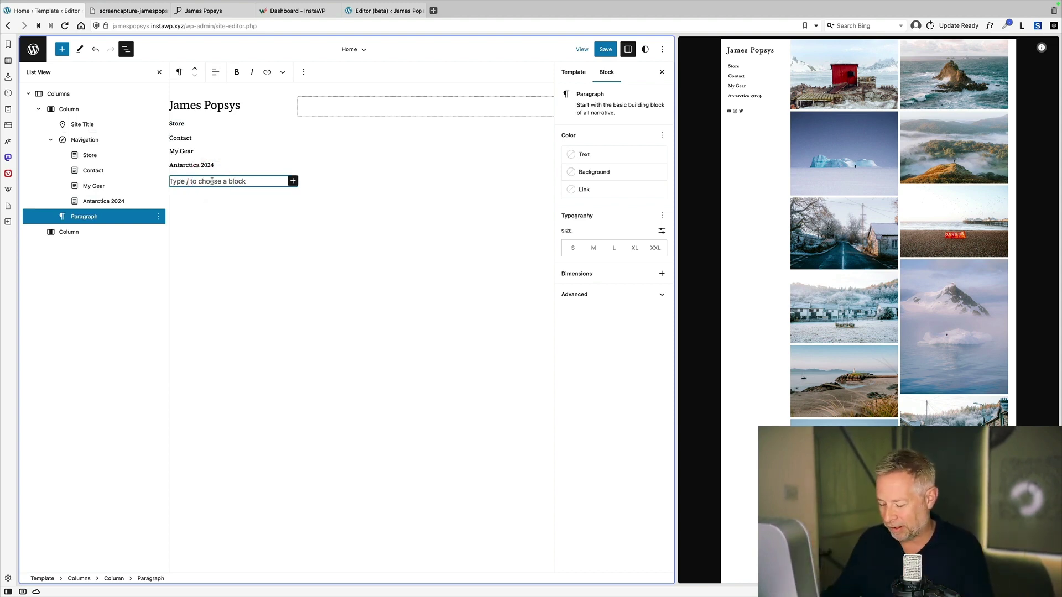
pyautogui.write('/soci')
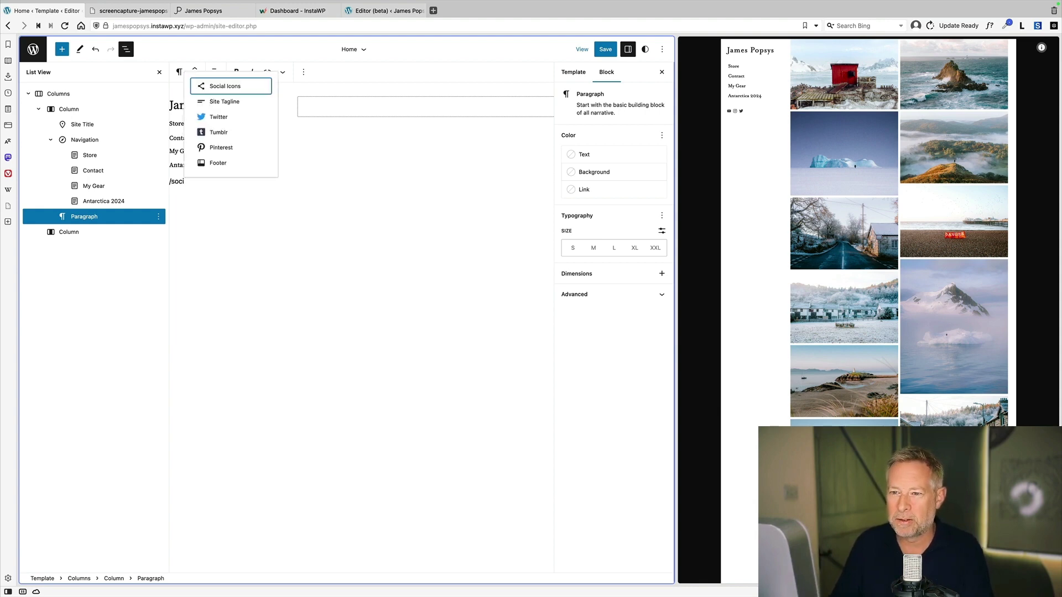
pyautogui.press('Return')
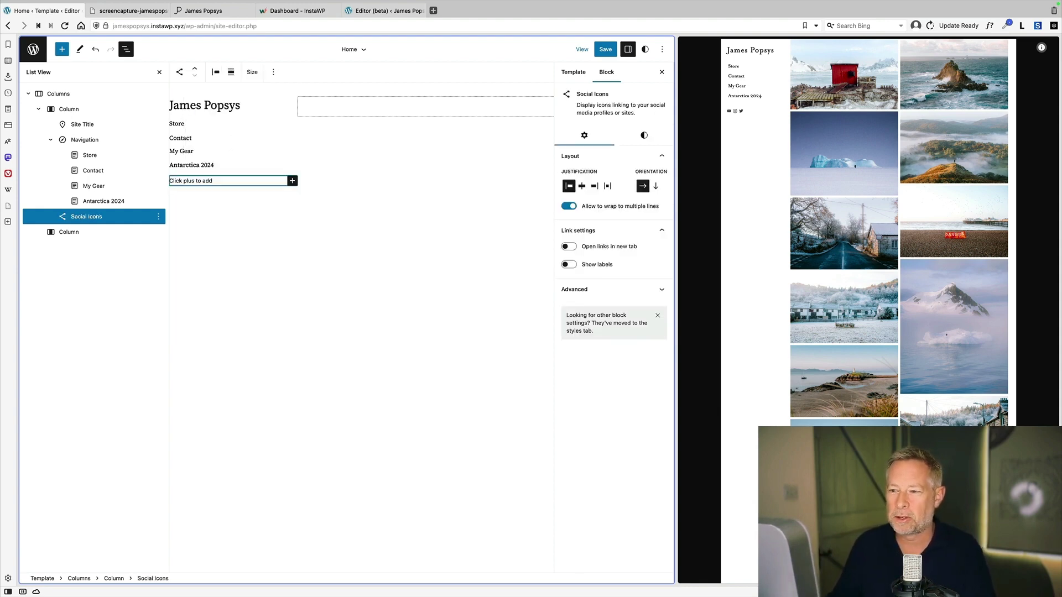
pyautogui.click(292, 181)
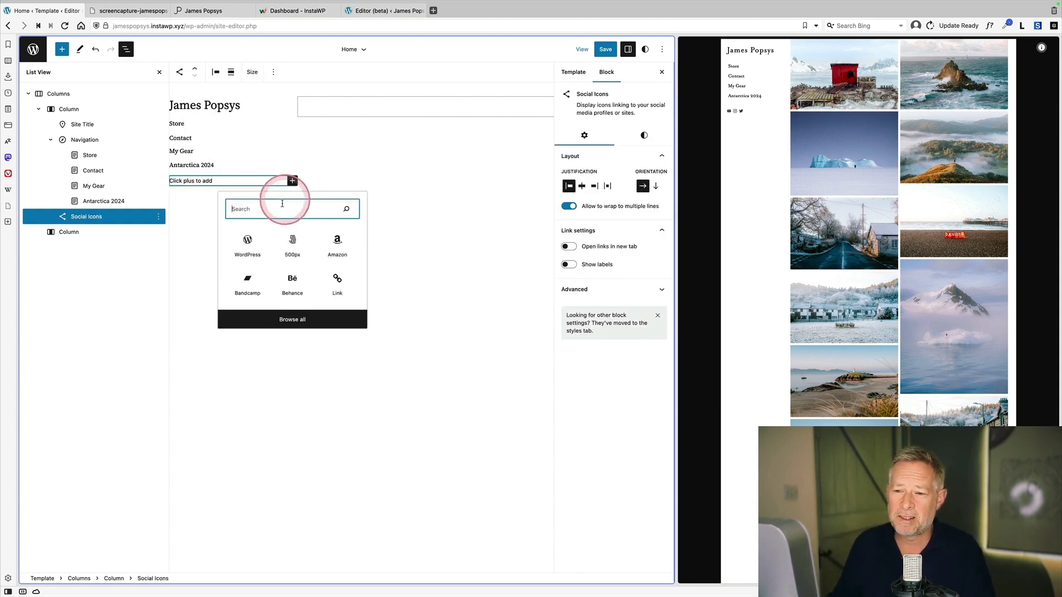
pyautogui.write('yout')
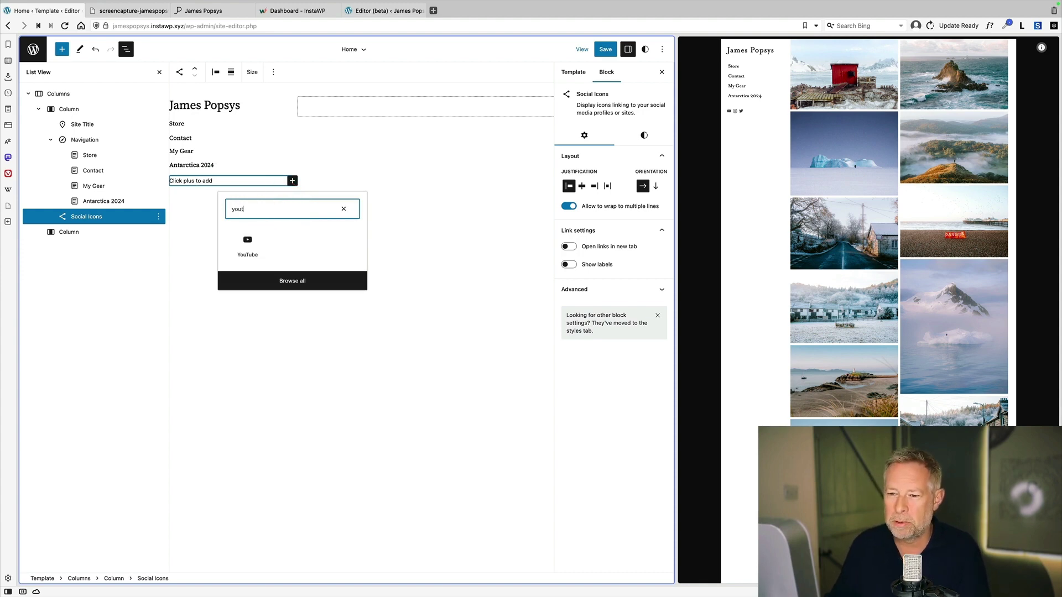
pyautogui.click(248, 241)
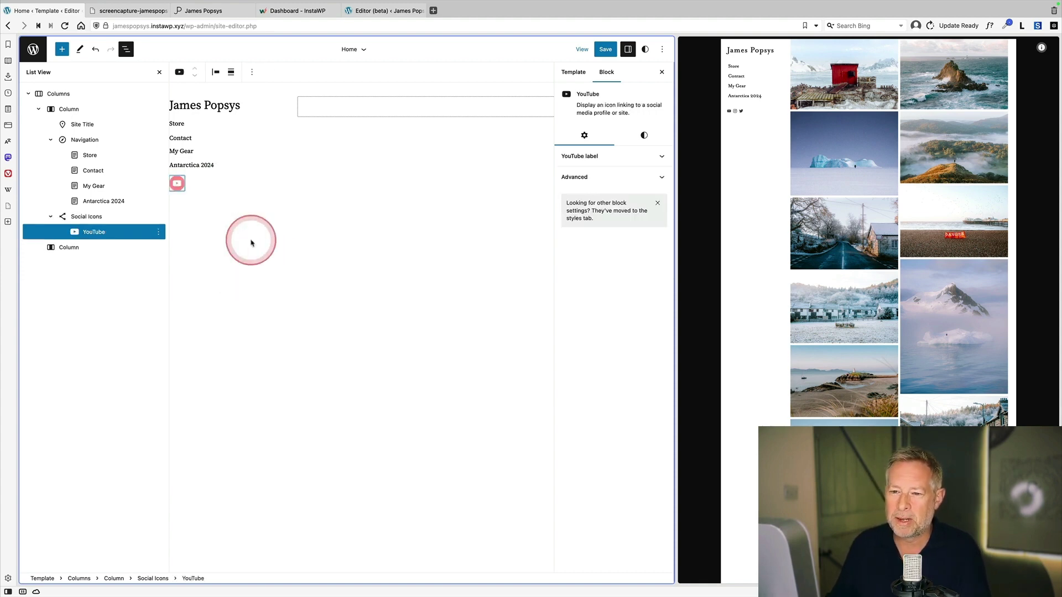
pyautogui.click(177, 183)
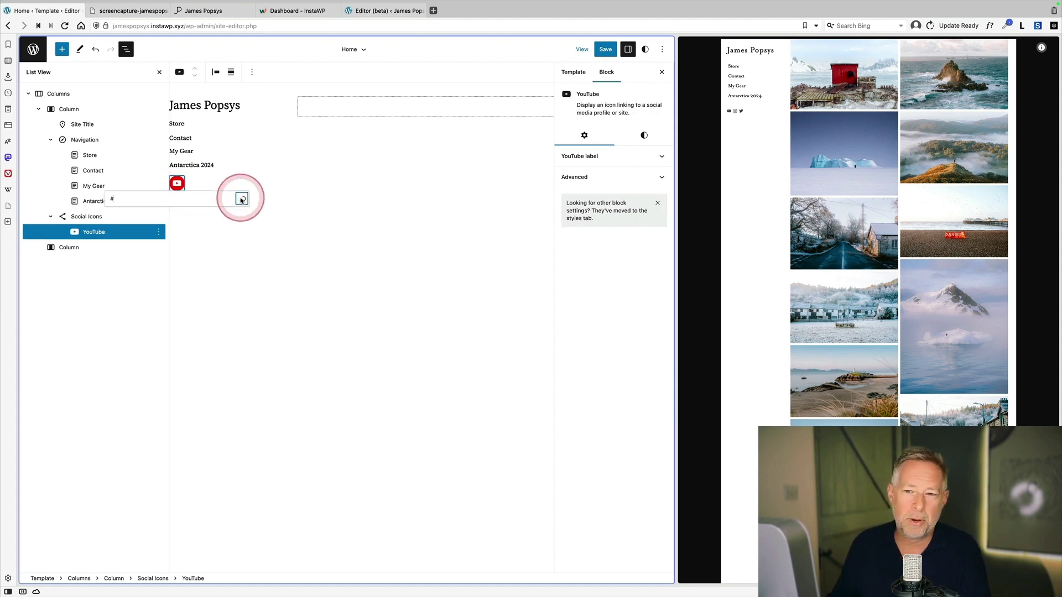
pyautogui.click(142, 216)
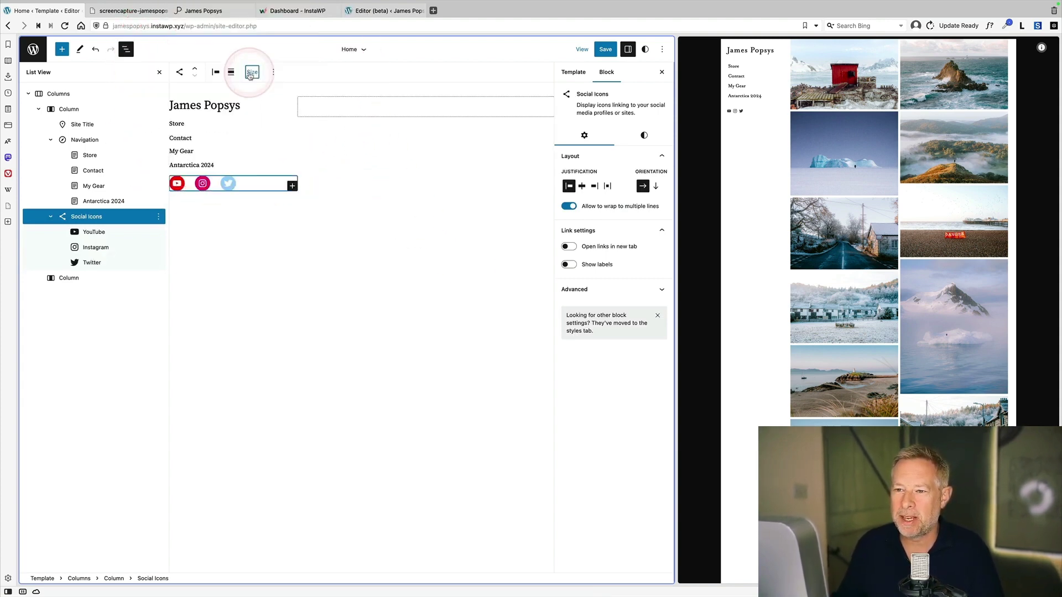
# Make the social icons small, with a white icon background and black icon color.
pyautogui.click(251, 73)
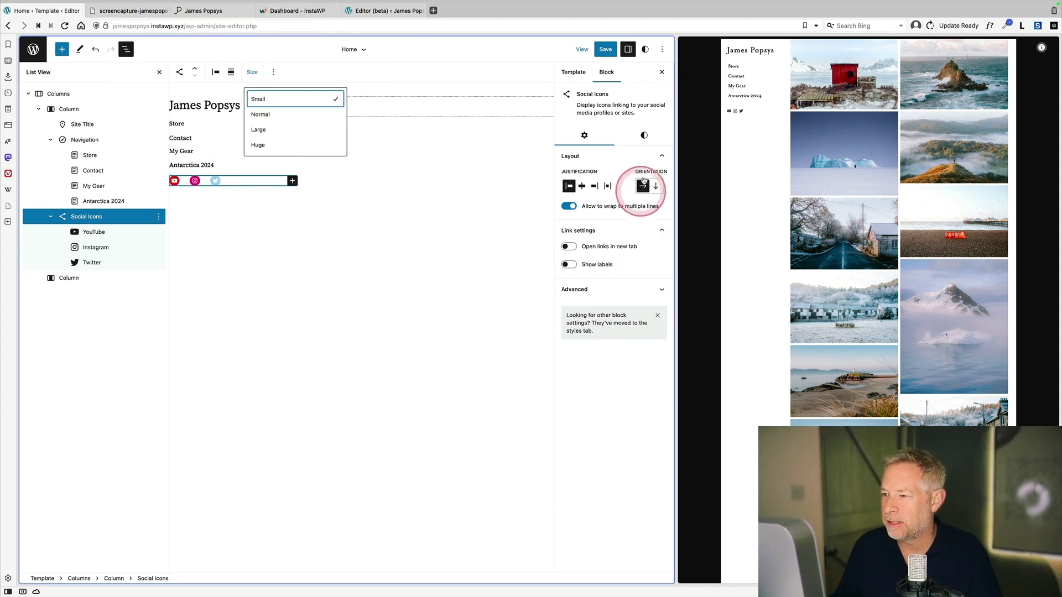
pyautogui.click(645, 139)
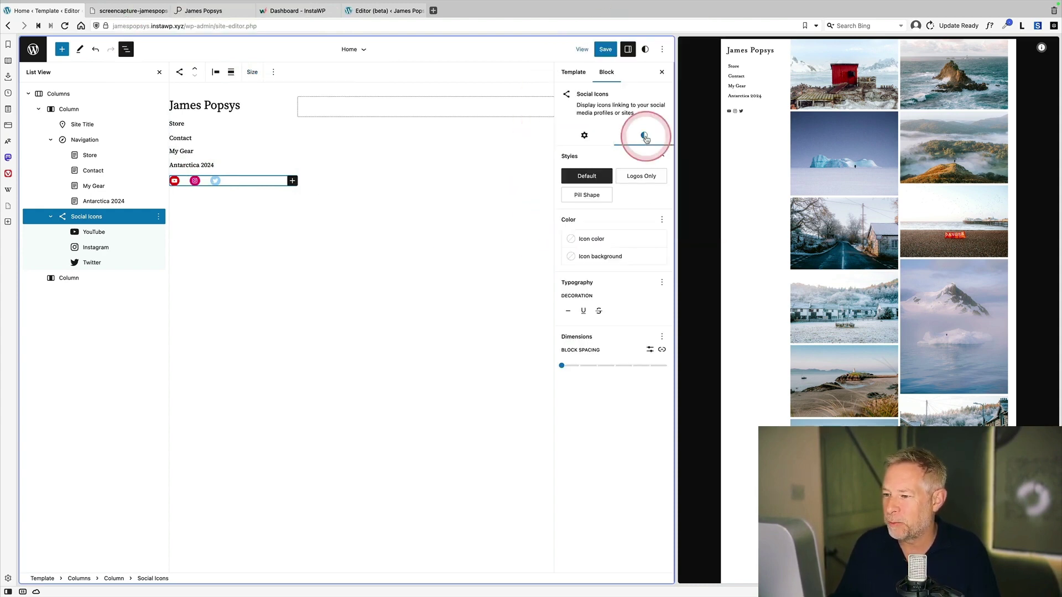
pyautogui.click(613, 248)
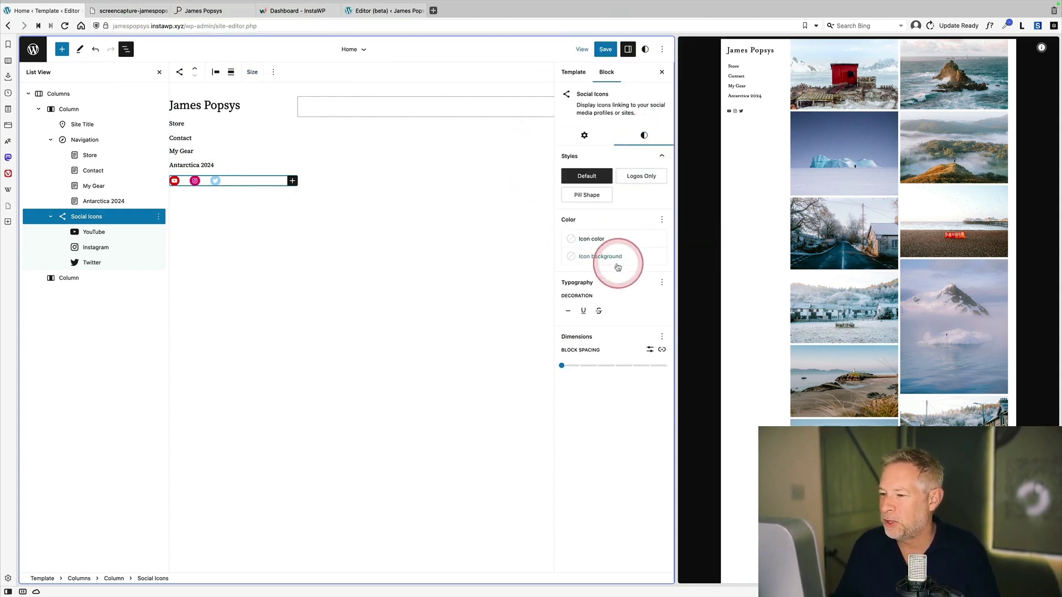
pyautogui.click(618, 258)
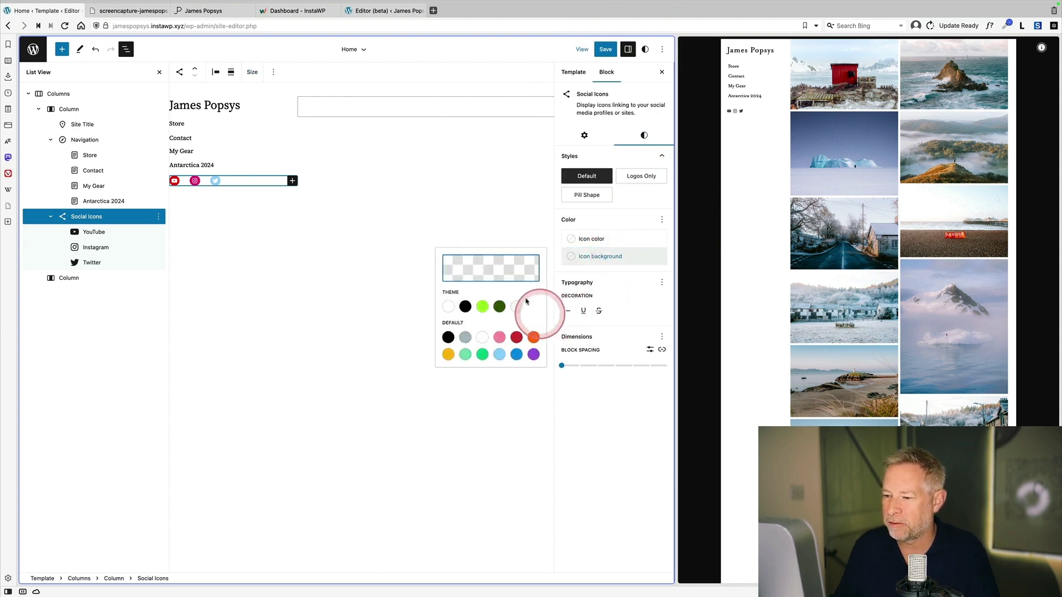
pyautogui.click(448, 306)
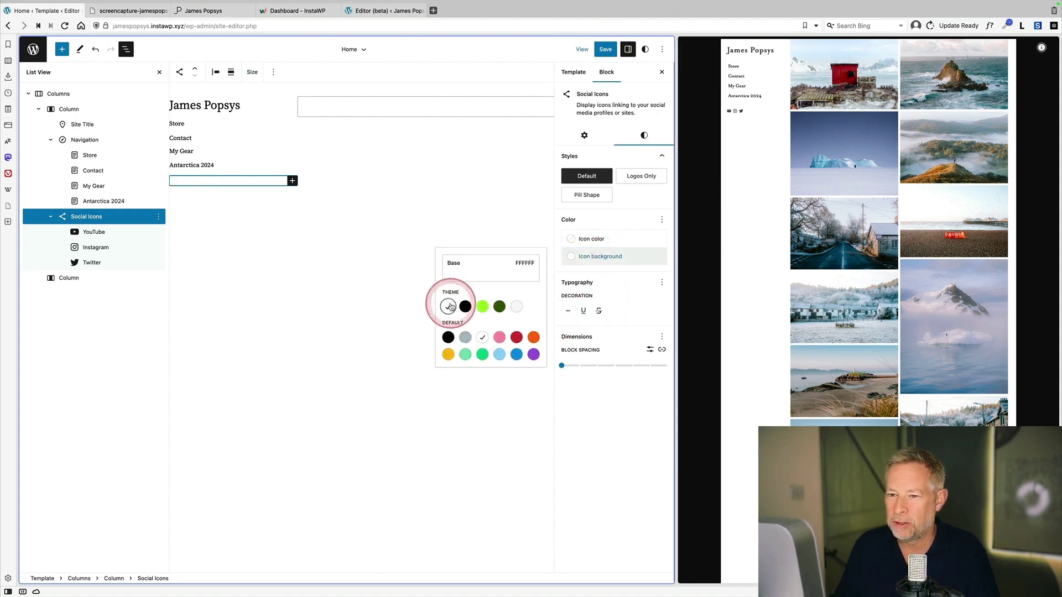
pyautogui.click(603, 238)
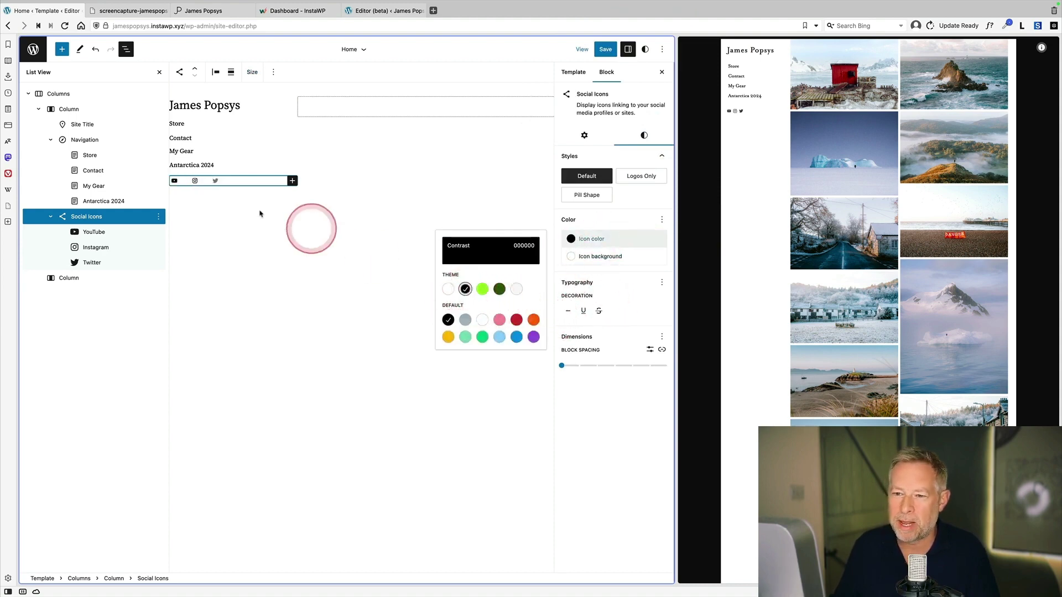
pyautogui.click(599, 215)
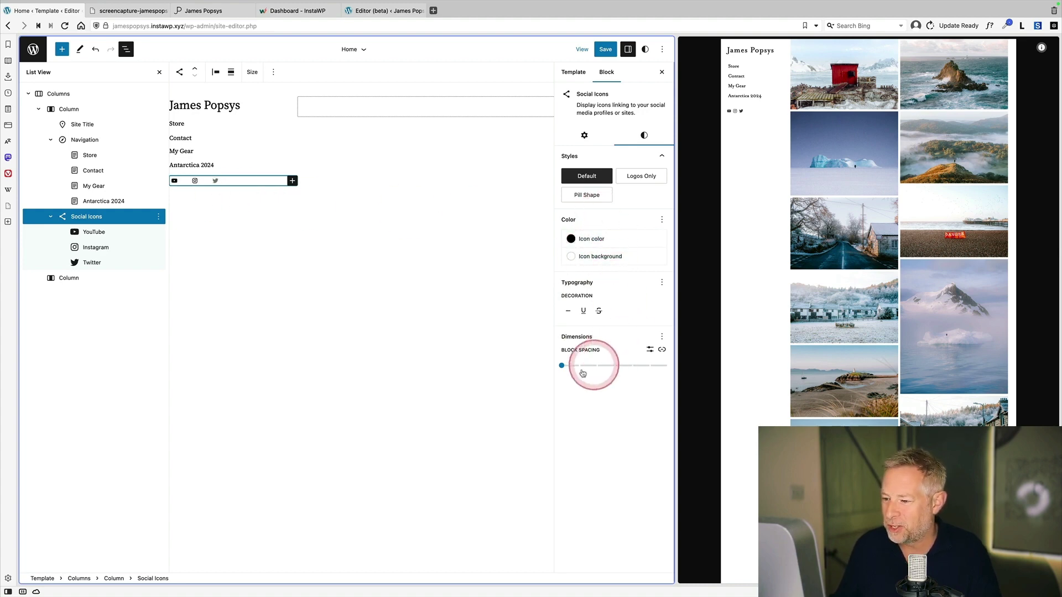
# Set the social icons' block spacing to 0 and hide List View.
pyautogui.moveTo(579, 374); pyautogui.dragTo(642, 367)
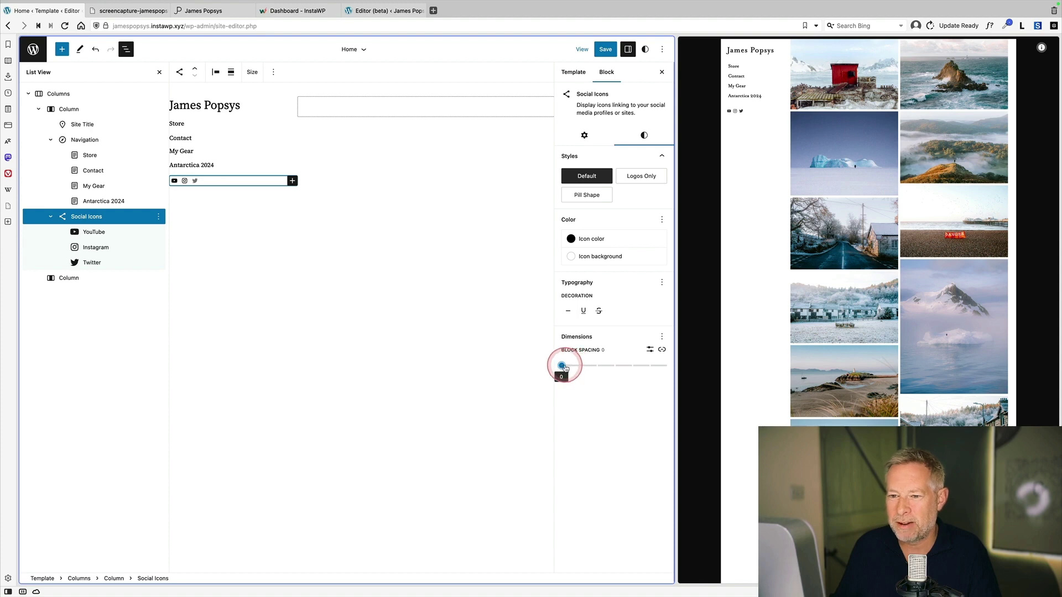
pyautogui.click(171, 180)
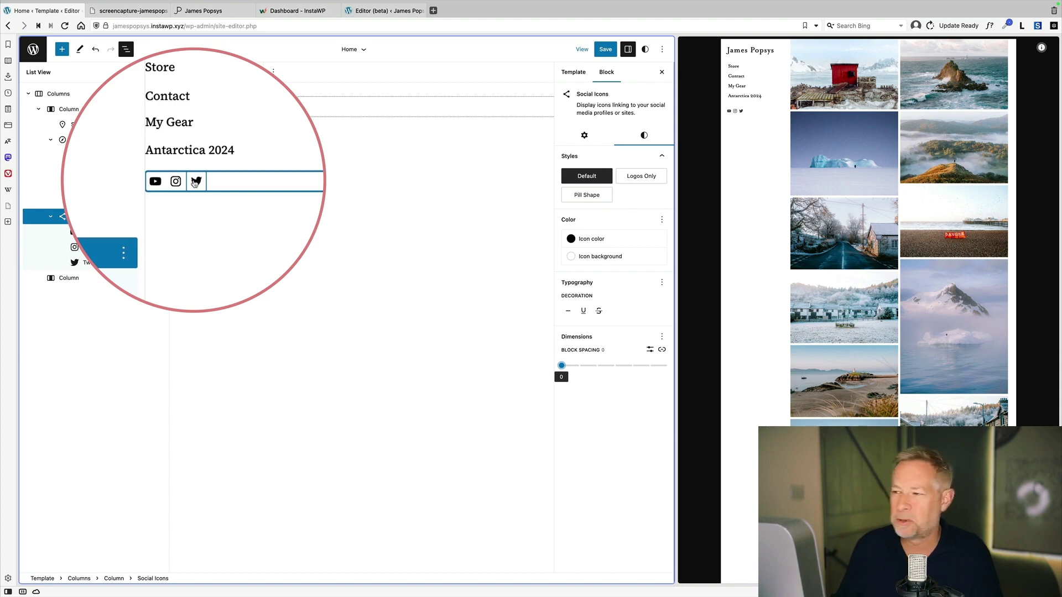
pyautogui.hotkey('ctrl', 'alt', 'o')
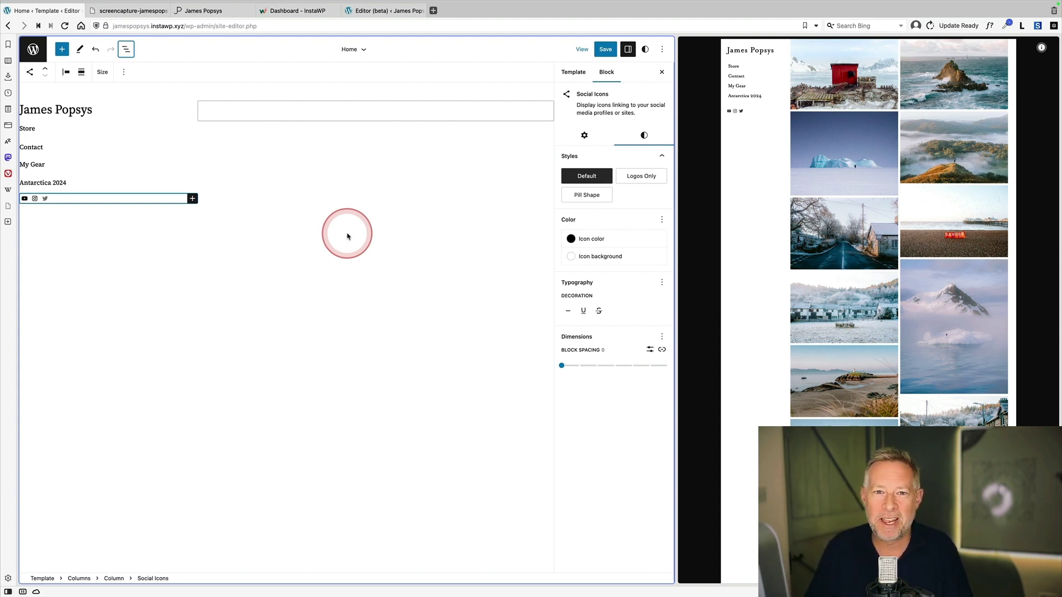
pyautogui.press('super+3')
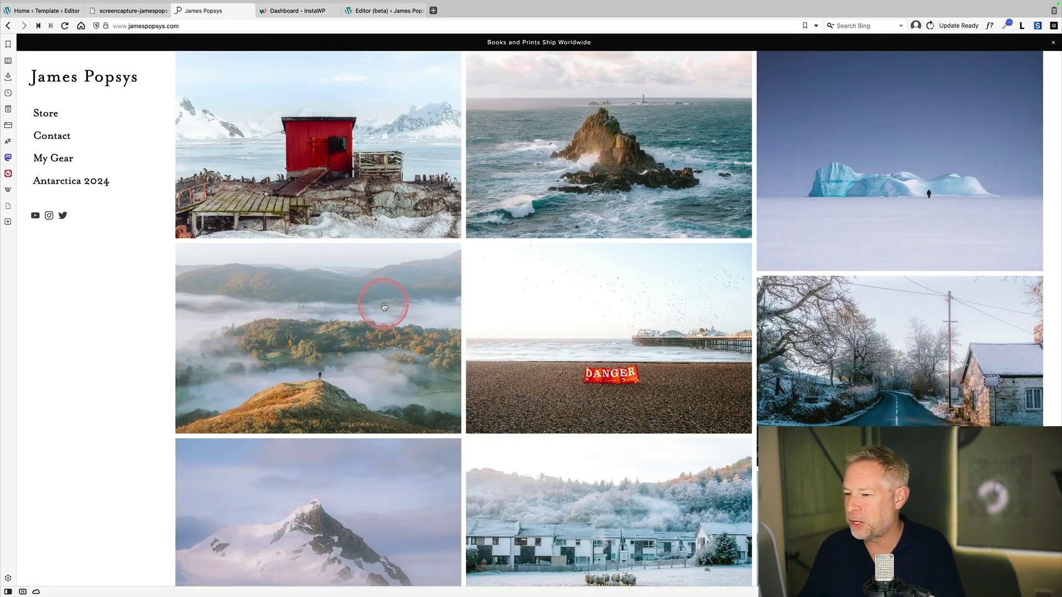
pyautogui.scroll(-4, 586, 379)
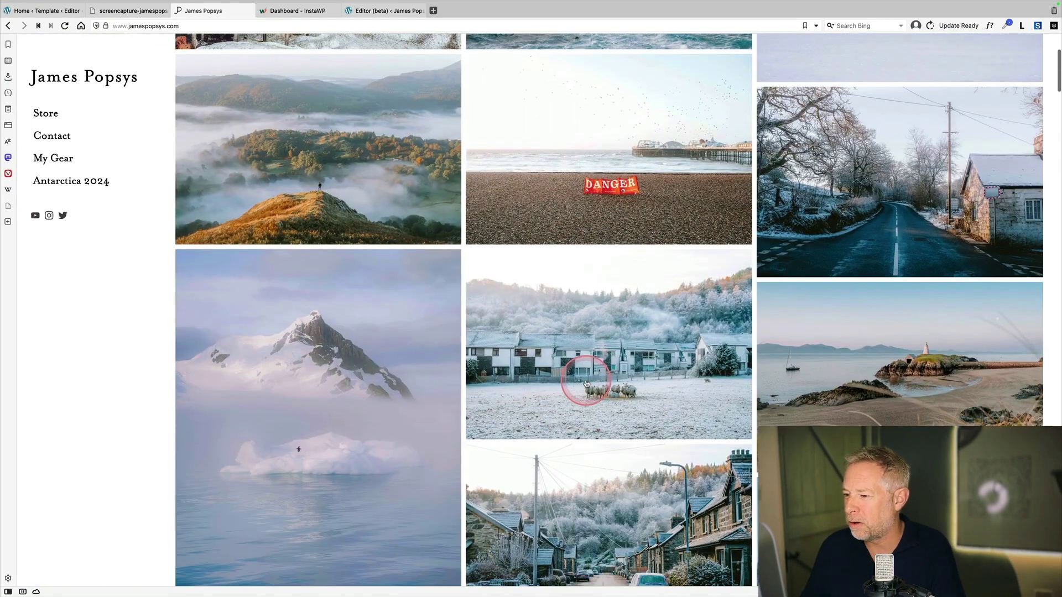
pyautogui.scroll(-7, 585, 382)
pyautogui.scroll(11, 586, 382)
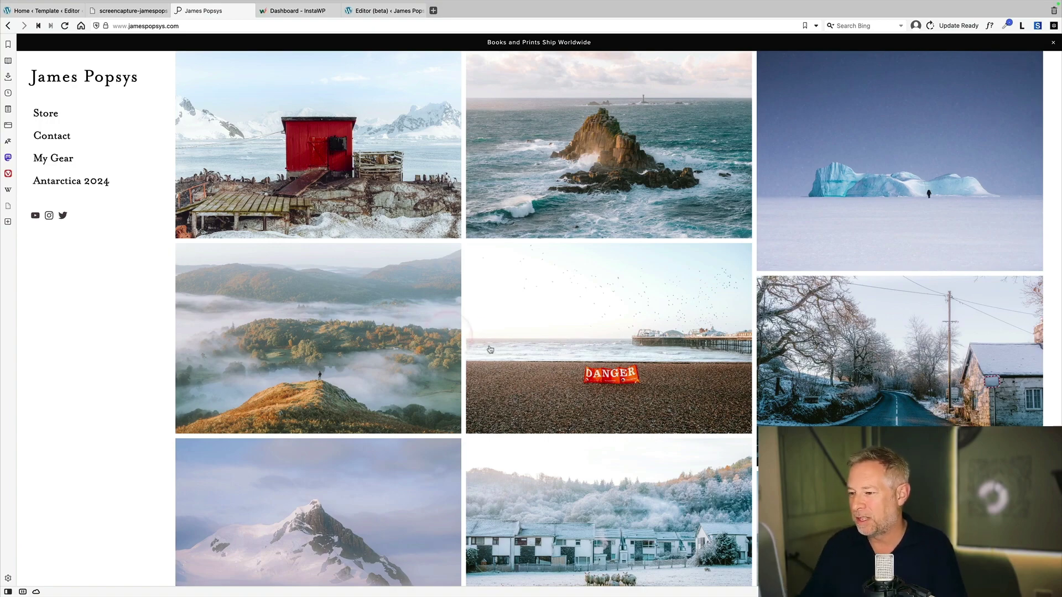
pyautogui.scroll(-15, 511, 352)
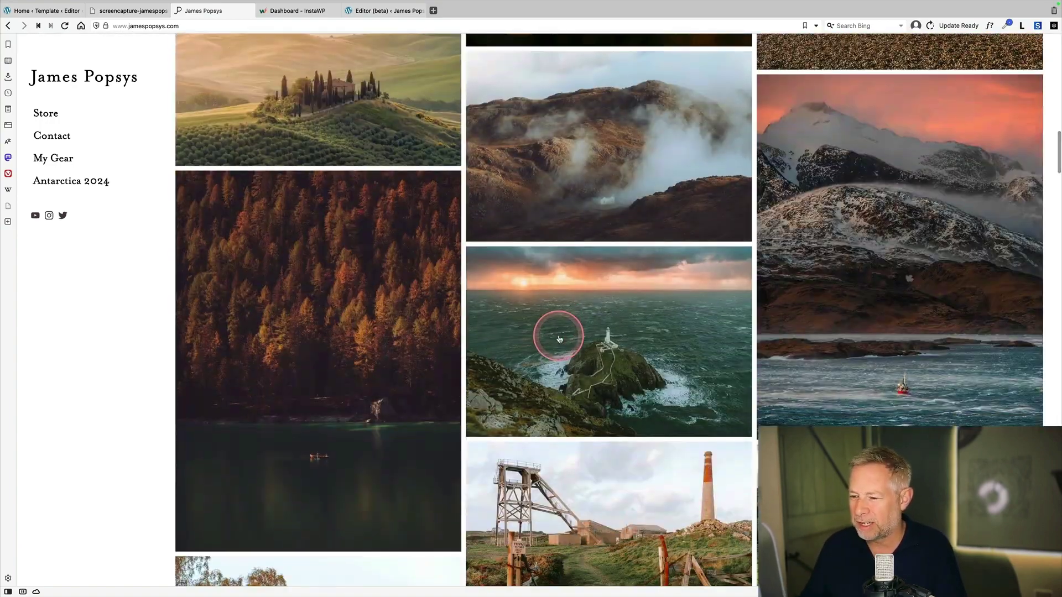
pyautogui.scroll(-6, 559, 339)
pyautogui.scroll(4, 560, 340)
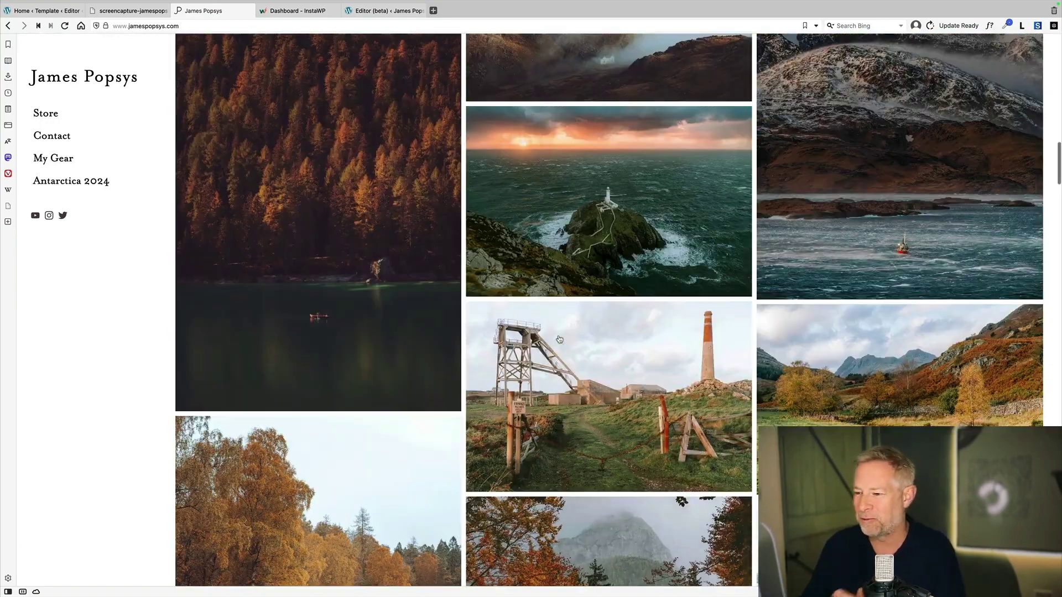
pyautogui.scroll(15, 559, 339)
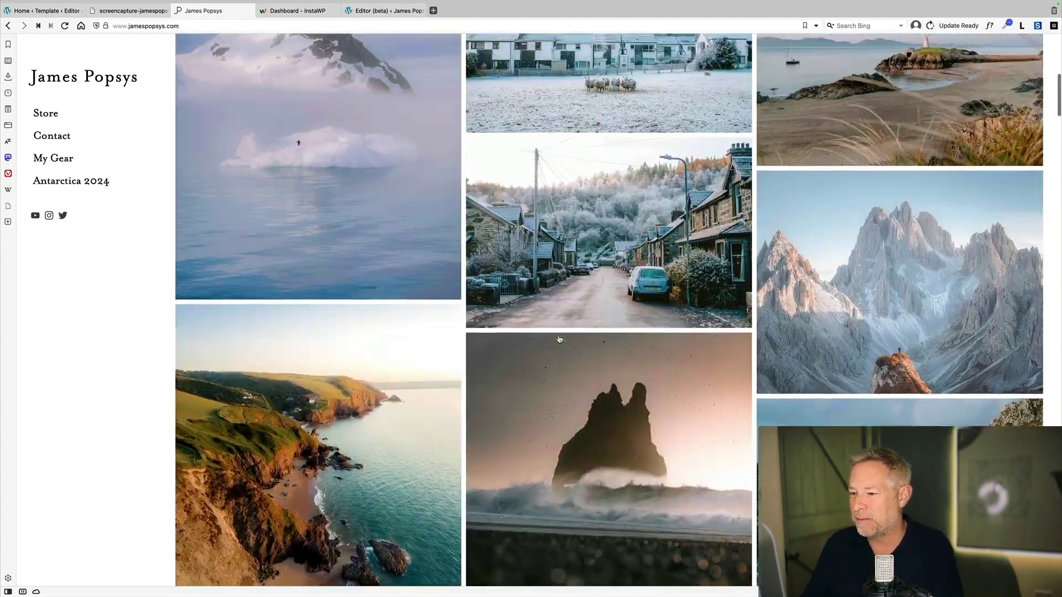
pyautogui.scroll(5, 559, 339)
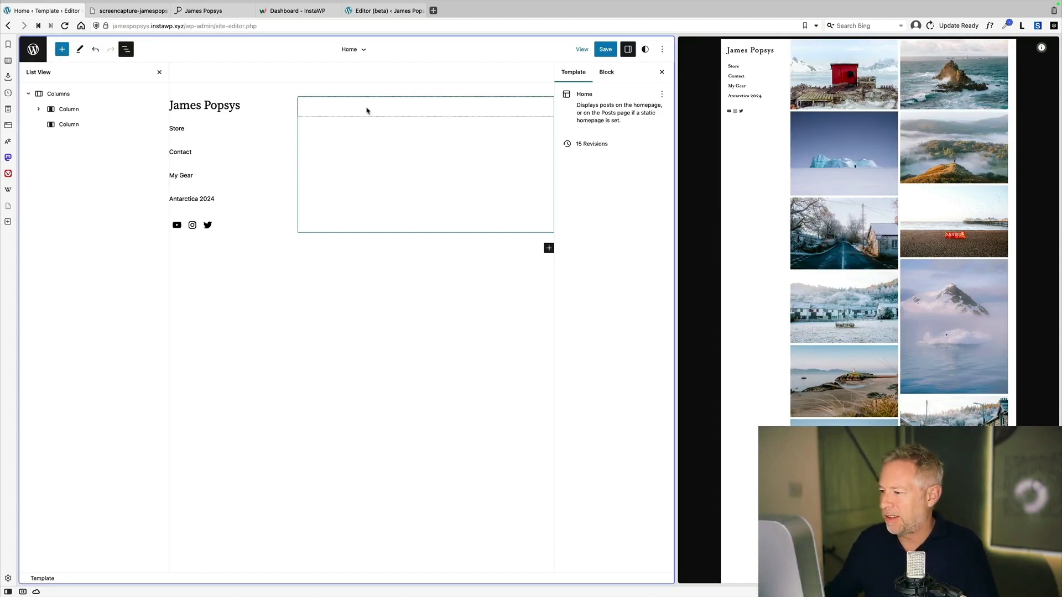
# Add a blank Query Loop showing image, date and title to the right column, in Grid view.
pyautogui.click(380, 114)
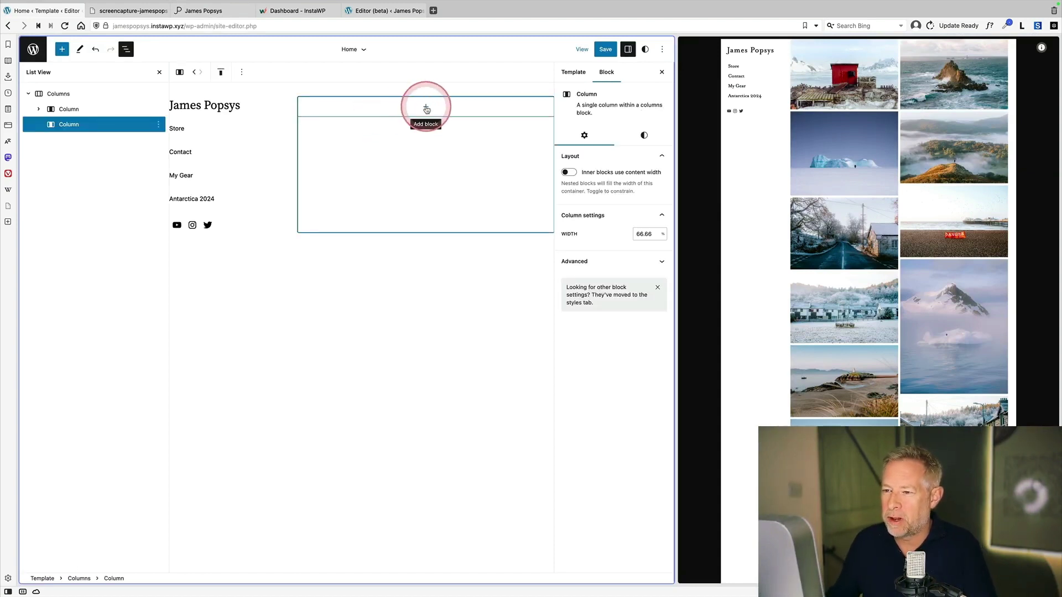
pyautogui.click(426, 108)
pyautogui.write('query')
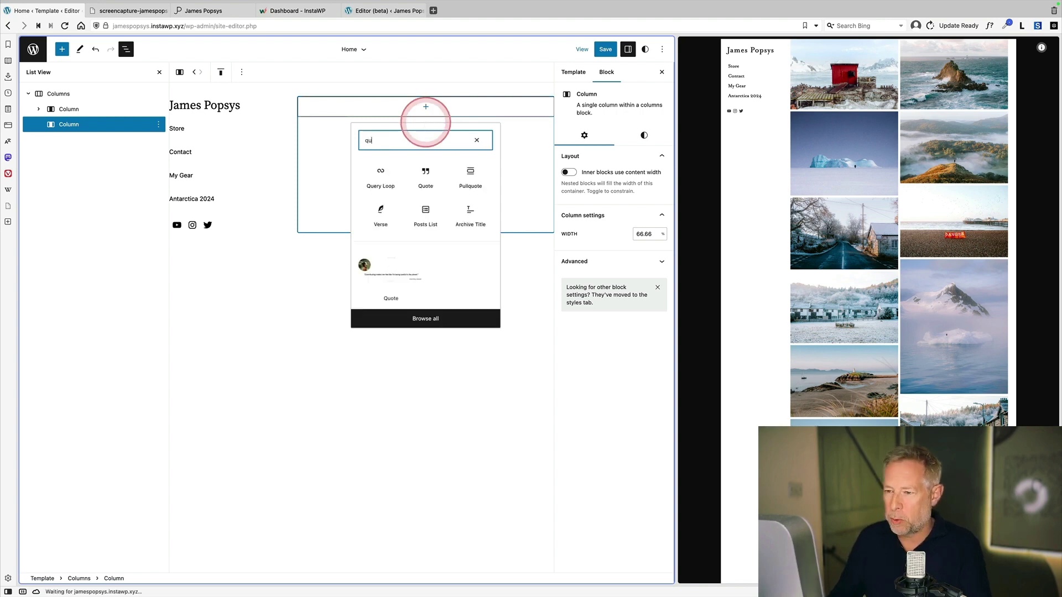
pyautogui.click(381, 165)
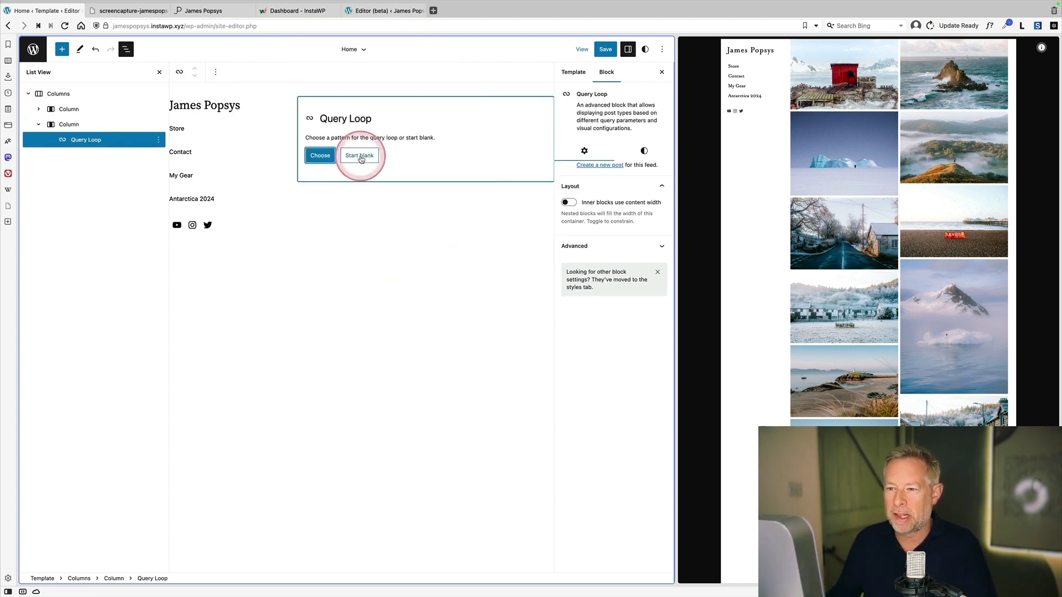
pyautogui.click(360, 157)
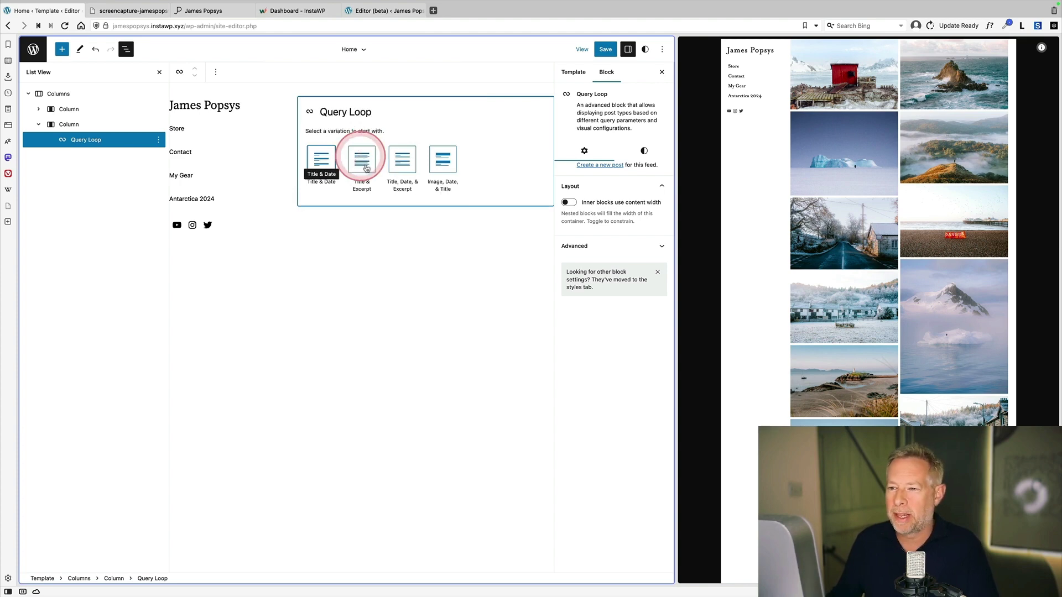
pyautogui.click(443, 160)
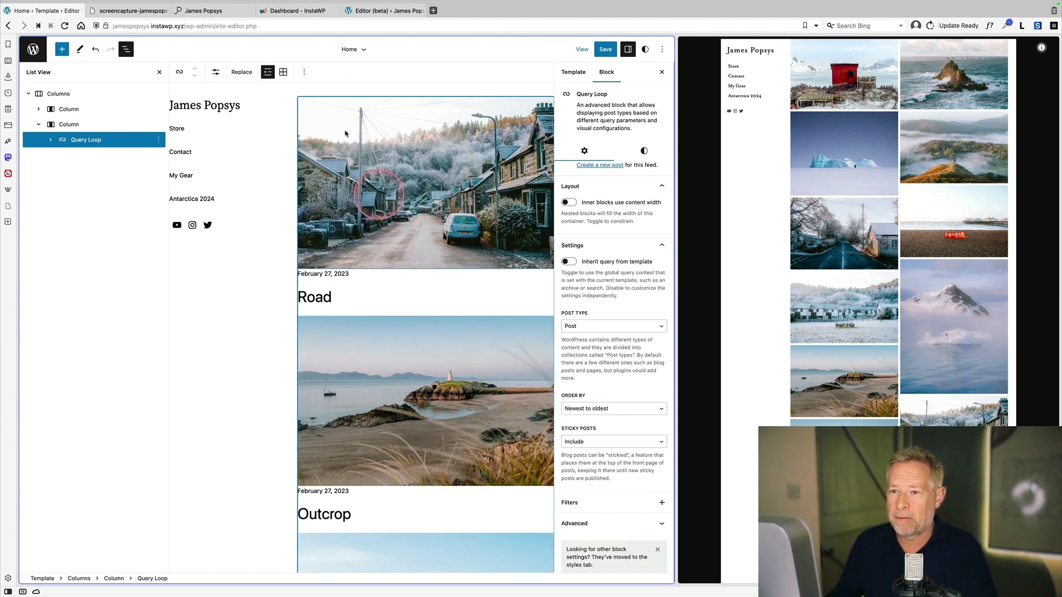
pyautogui.click(283, 74)
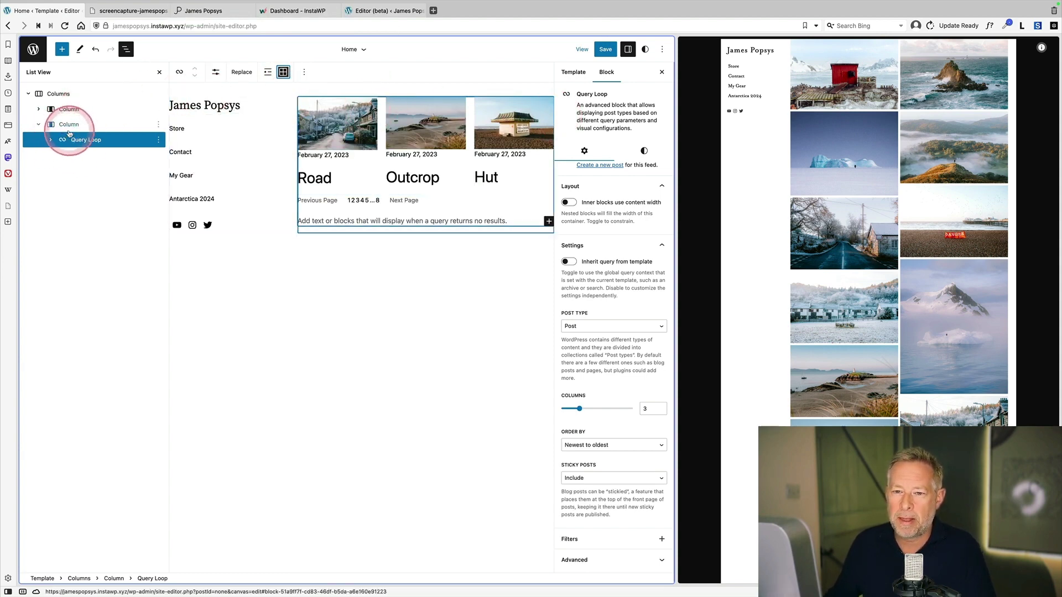
# Delete the Post Date and Post Title blocks from the Post Template, keeping only the Post Featured Image.
pyautogui.click(50, 140)
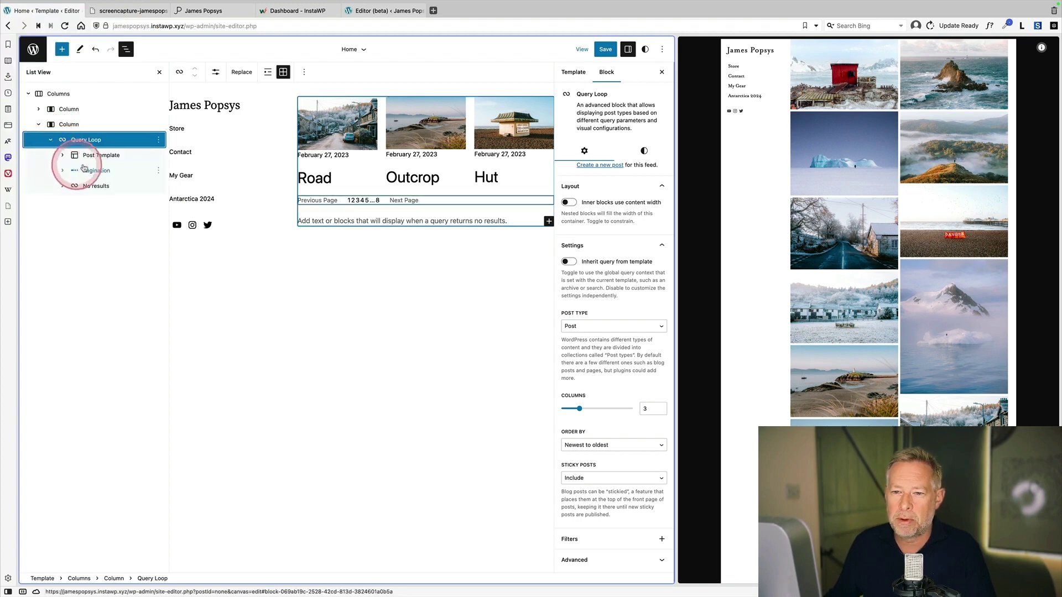
pyautogui.click(63, 157)
pyautogui.click(107, 171)
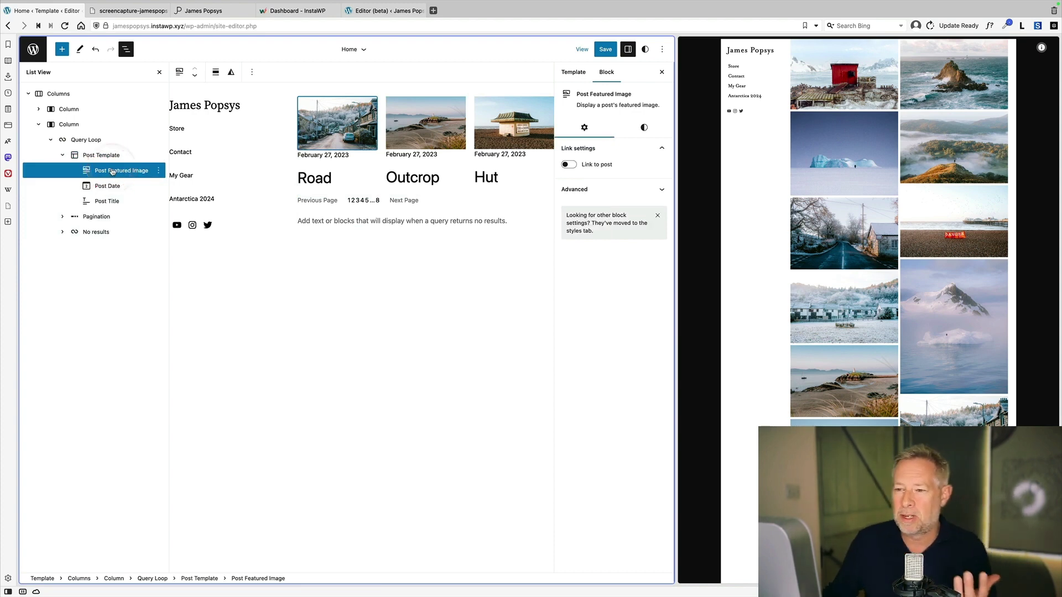
pyautogui.click(122, 192)
pyautogui.click(158, 186)
pyautogui.click(165, 419)
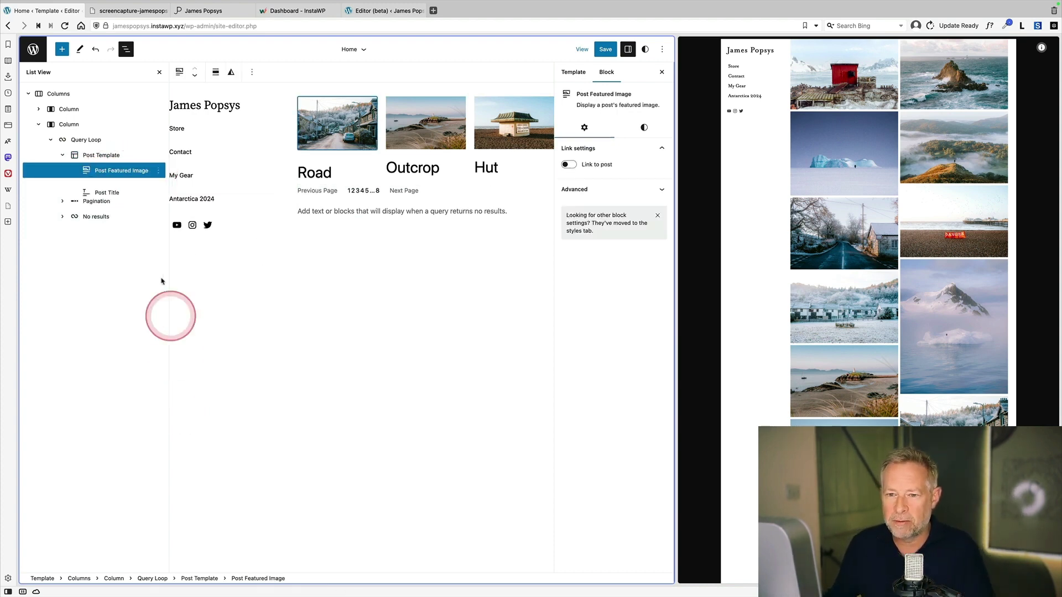
pyautogui.click(152, 190)
pyautogui.click(158, 186)
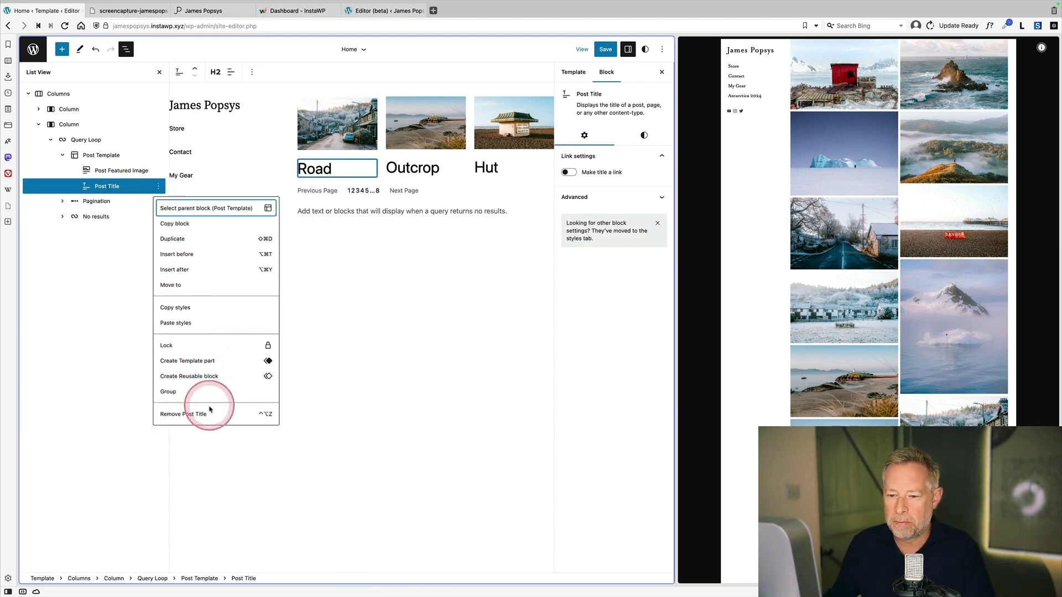
pyautogui.click(208, 411)
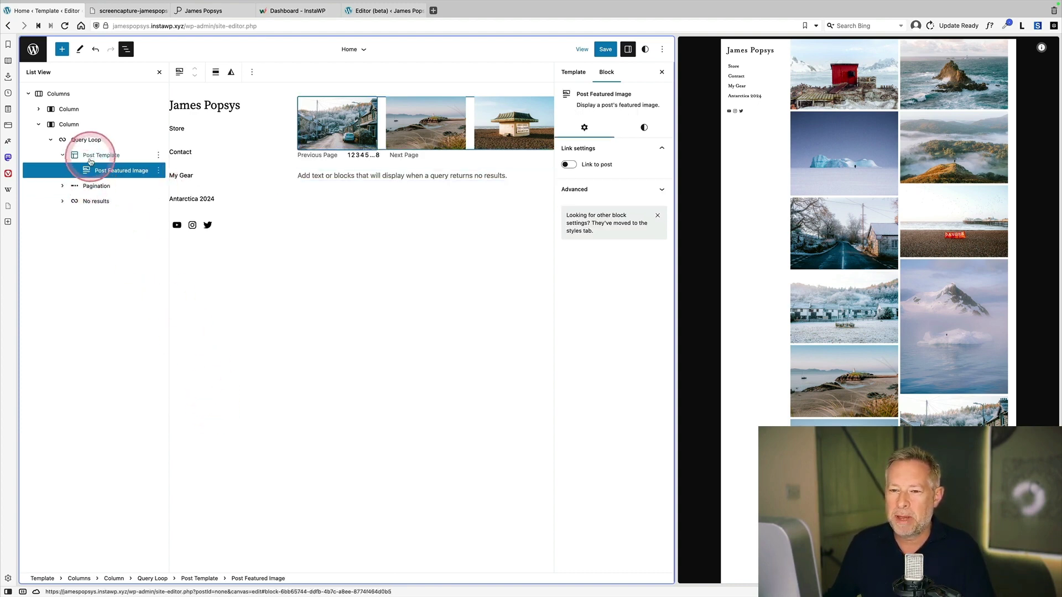
pyautogui.click(644, 128)
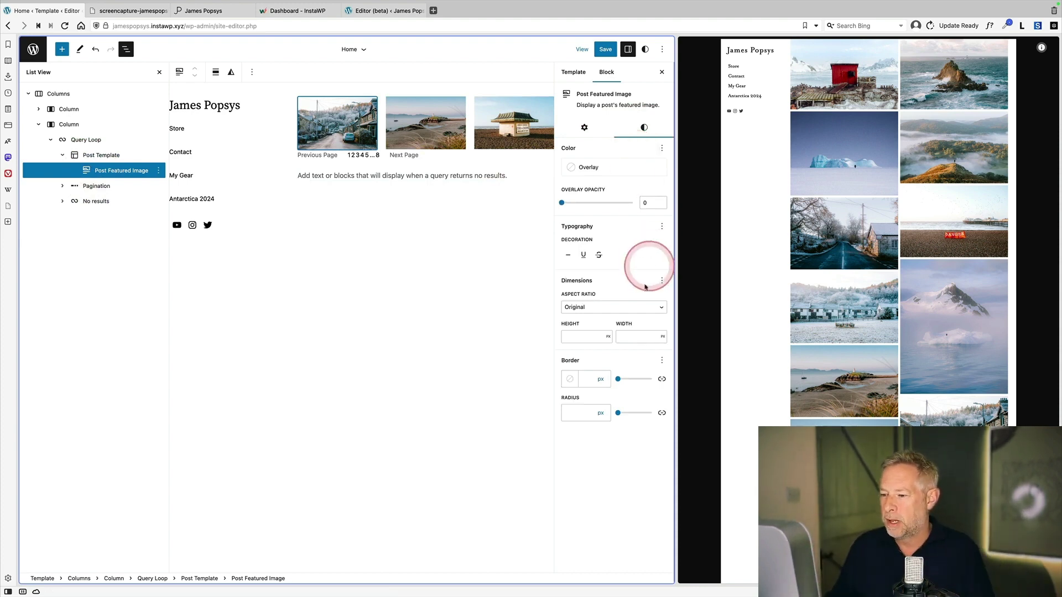
# Give the featured images a Square aspect ratio and set the Query Loop to 9 items per page.
pyautogui.click(630, 306)
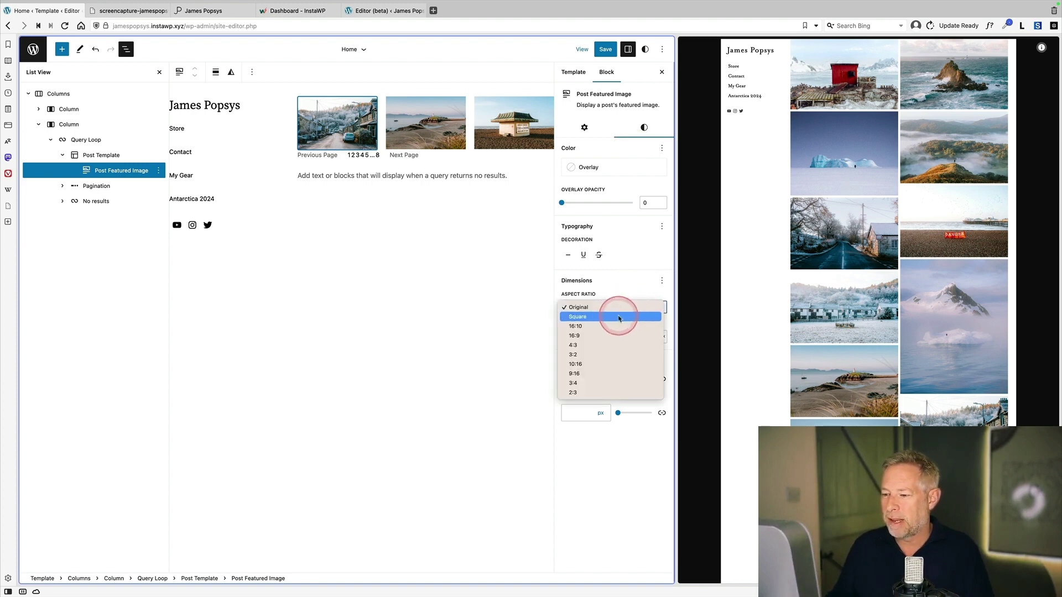
pyautogui.click(619, 316)
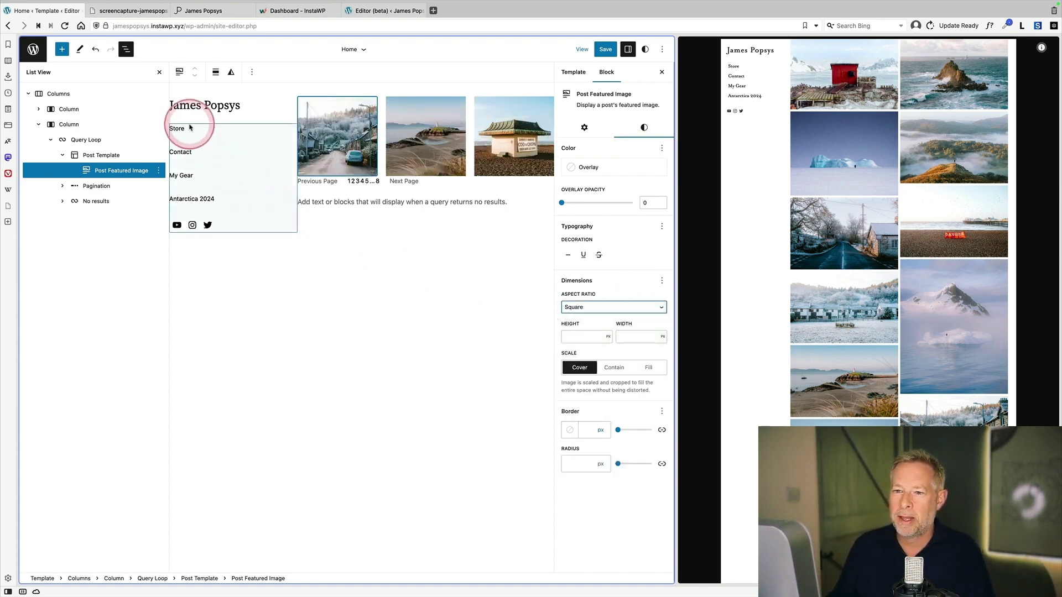
pyautogui.click(113, 155)
pyautogui.click(111, 140)
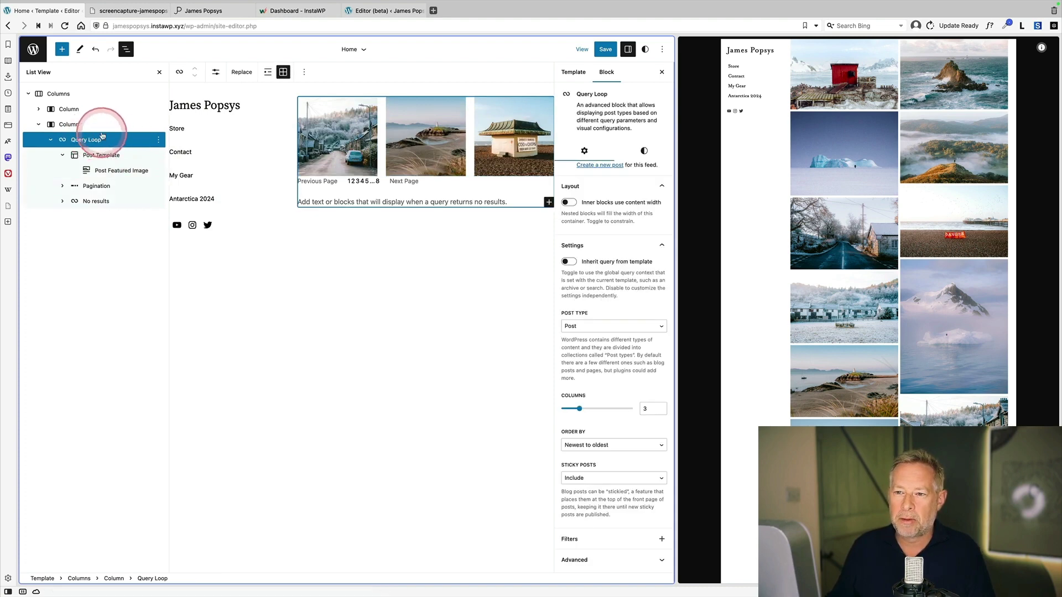
pyautogui.click(216, 72)
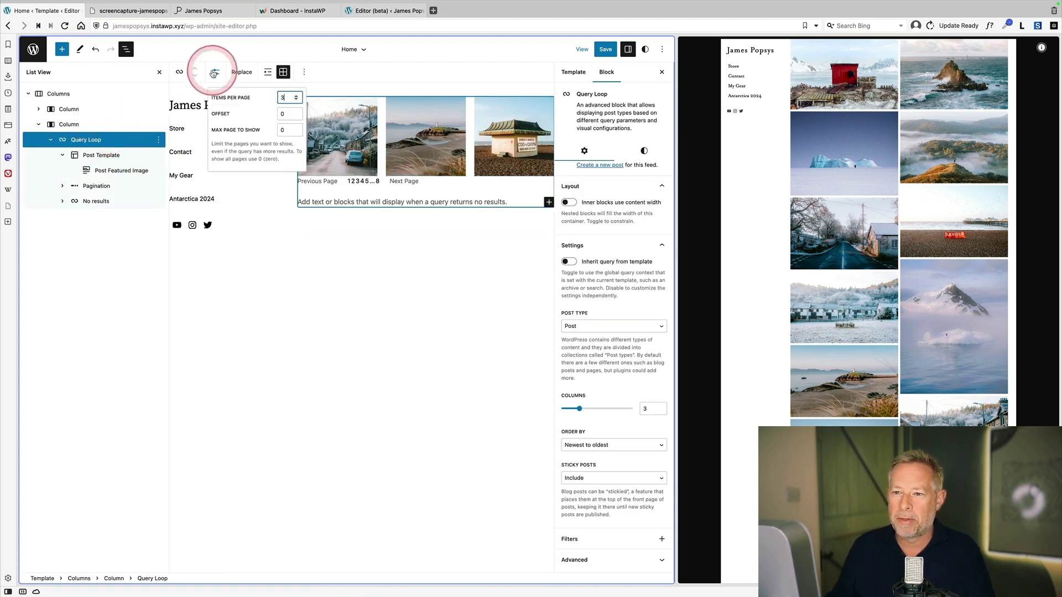
pyautogui.click(249, 97)
pyautogui.write('9')
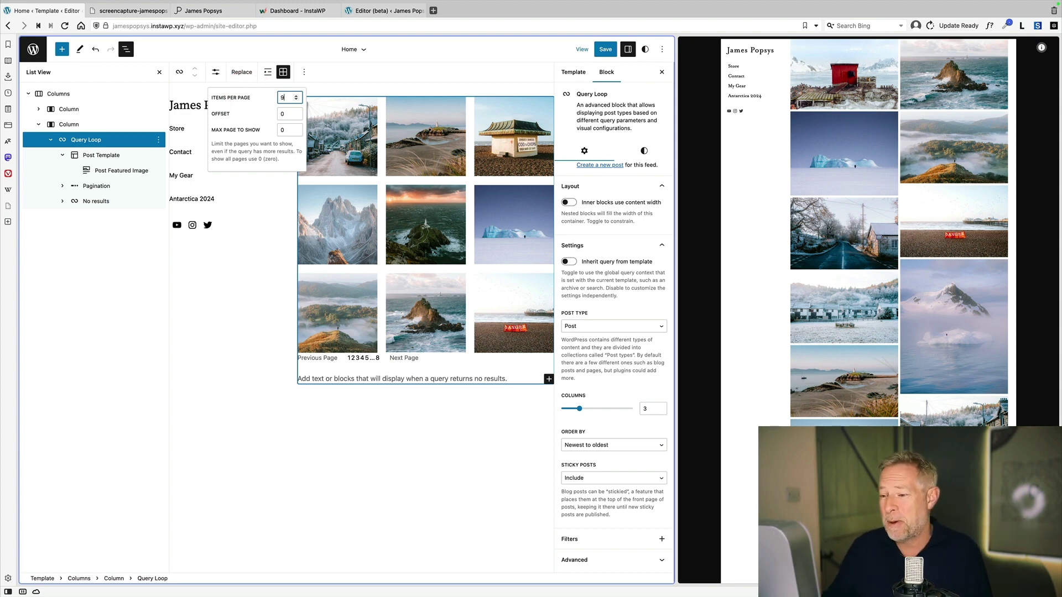
pyautogui.click(458, 289)
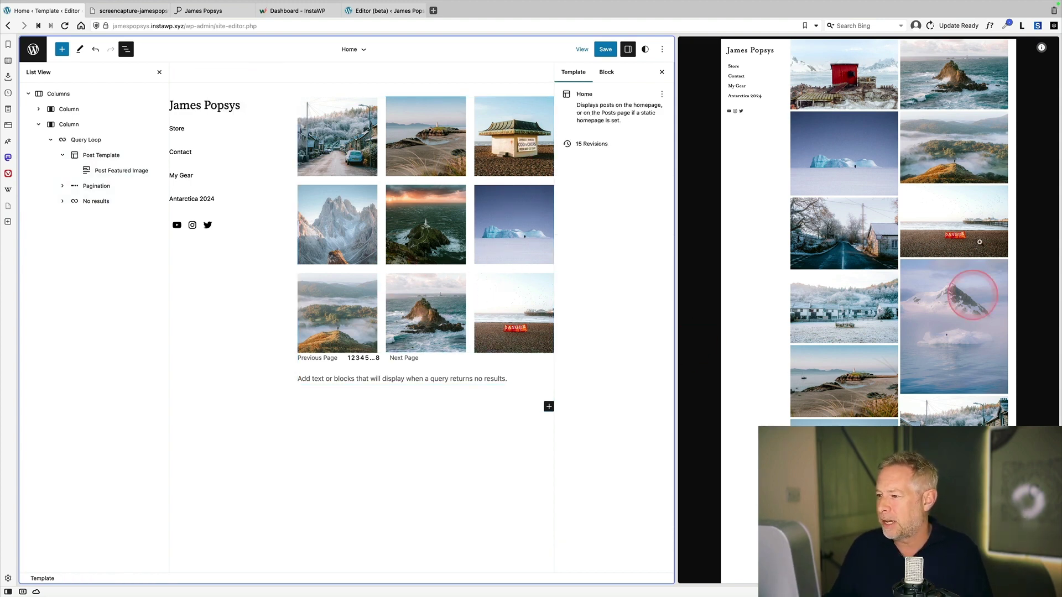
# Set the Post Template's block spacing to a custom 5px.
pyautogui.click(122, 173)
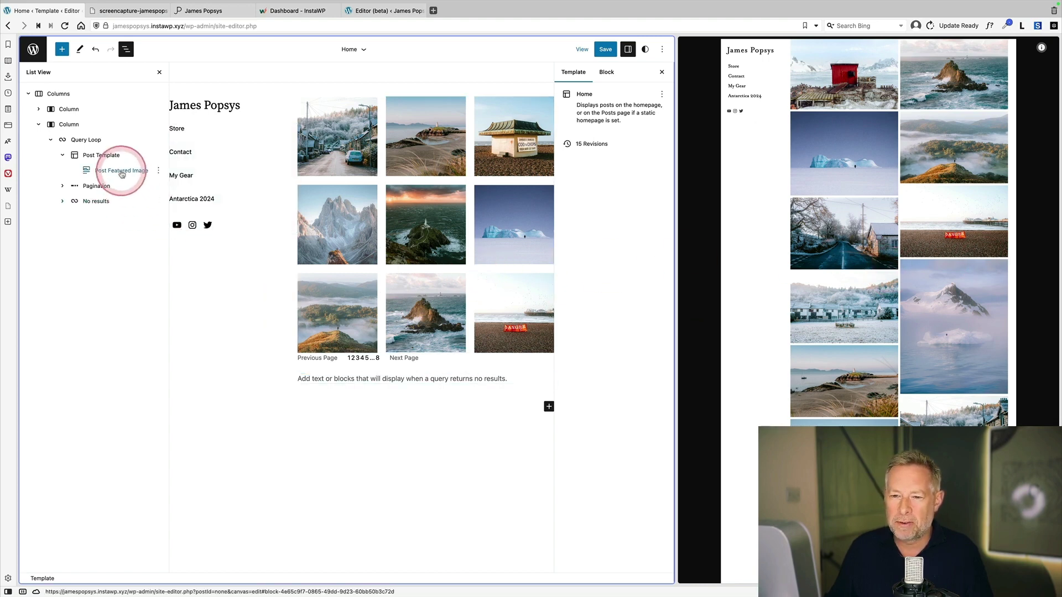
pyautogui.click(107, 156)
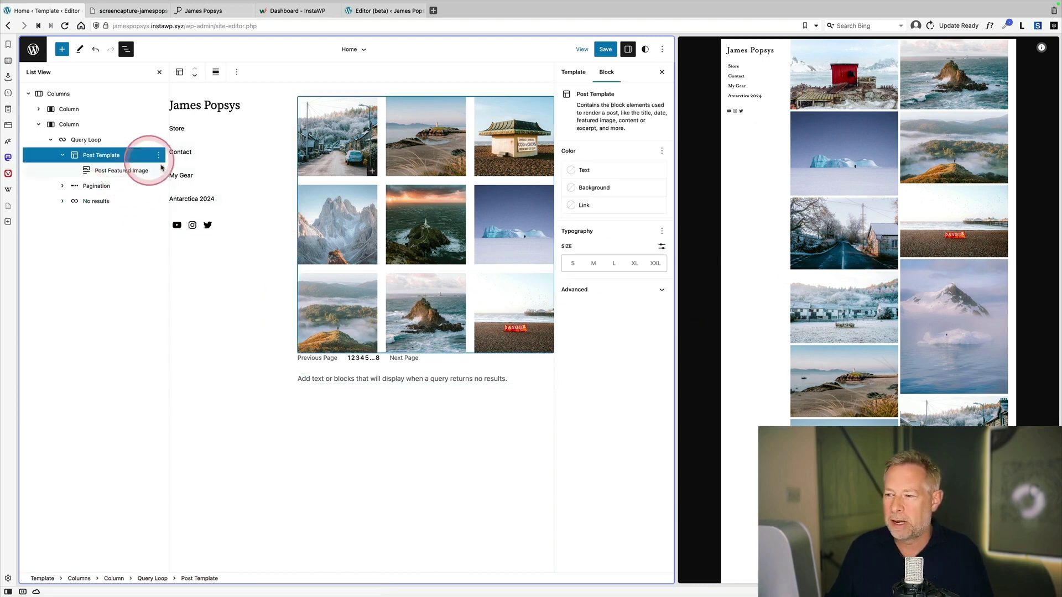
pyautogui.click(573, 264)
pyautogui.click(661, 247)
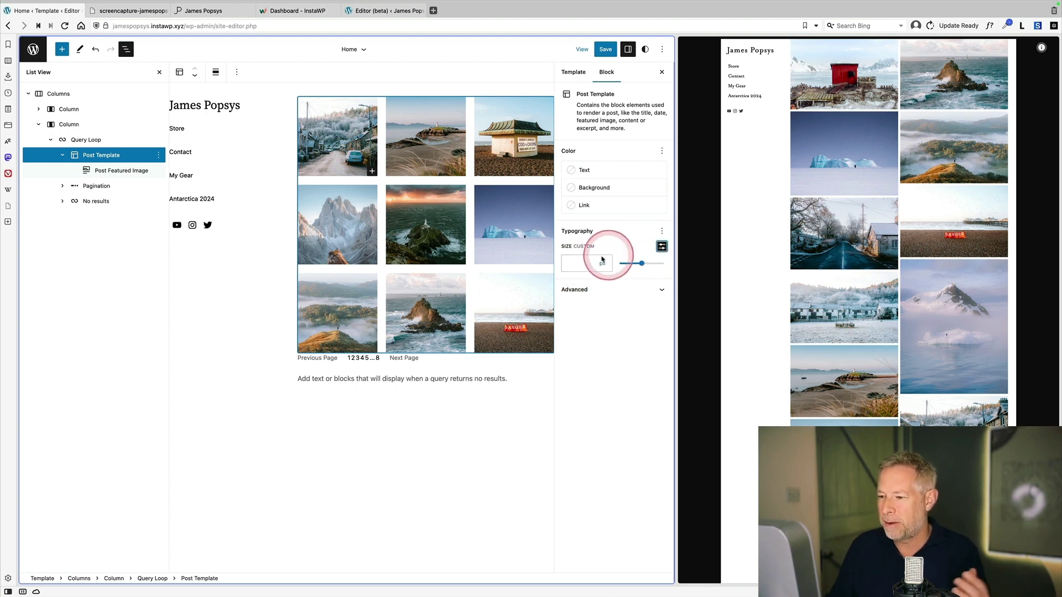
pyautogui.click(589, 261)
pyautogui.write('5')
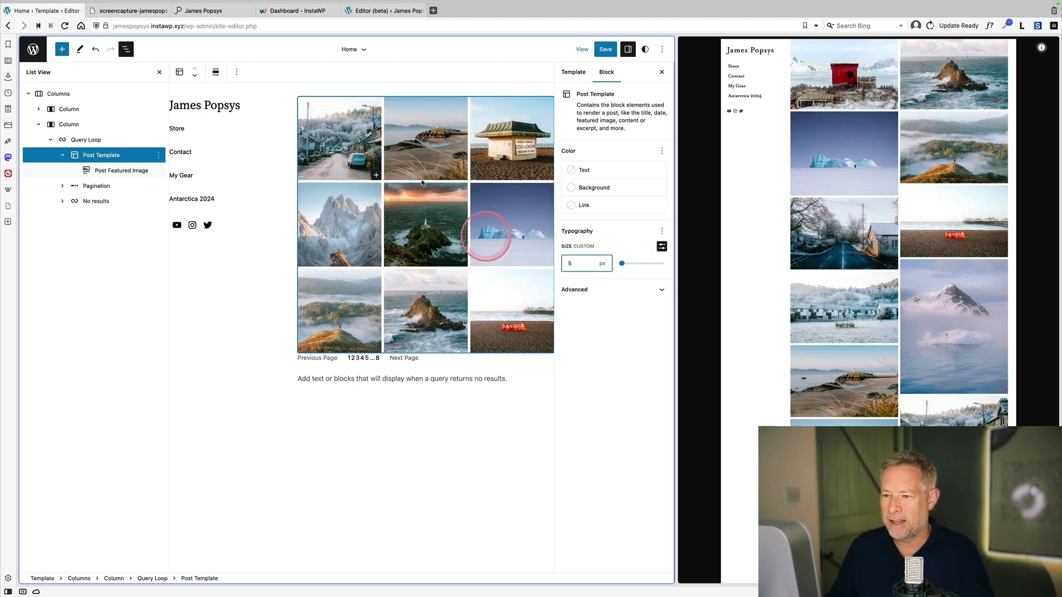
# Centre the Pagination block and turn on Link to post for the featured image.
pyautogui.click(430, 355)
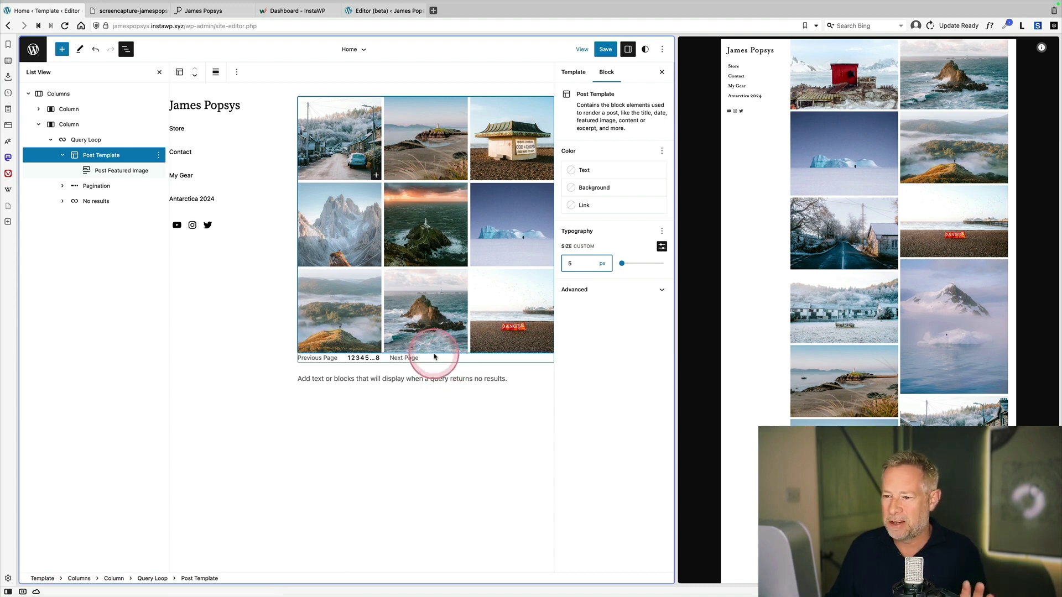
pyautogui.click(95, 188)
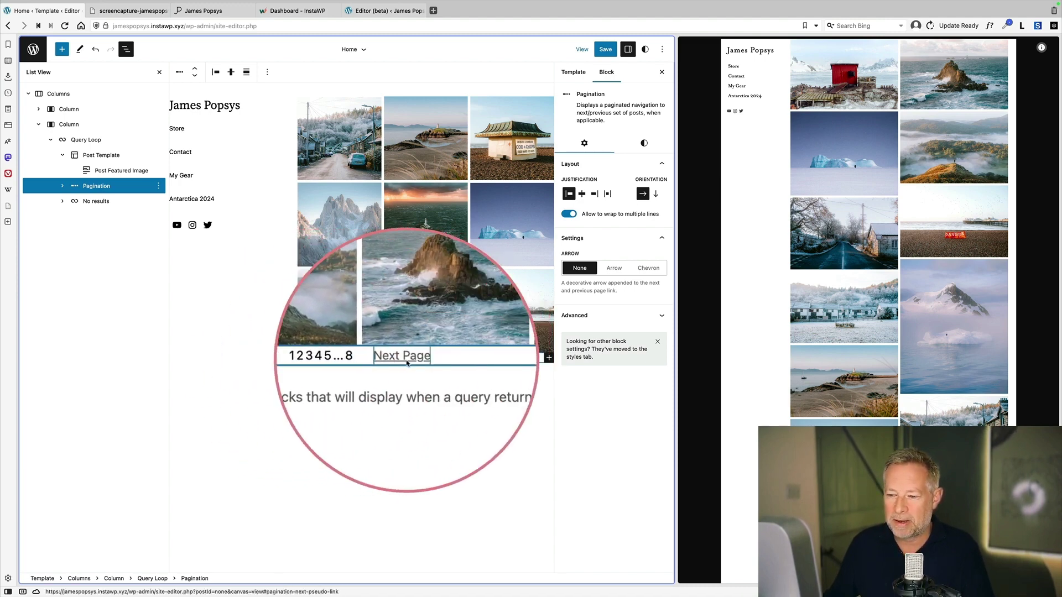
pyautogui.click(215, 74)
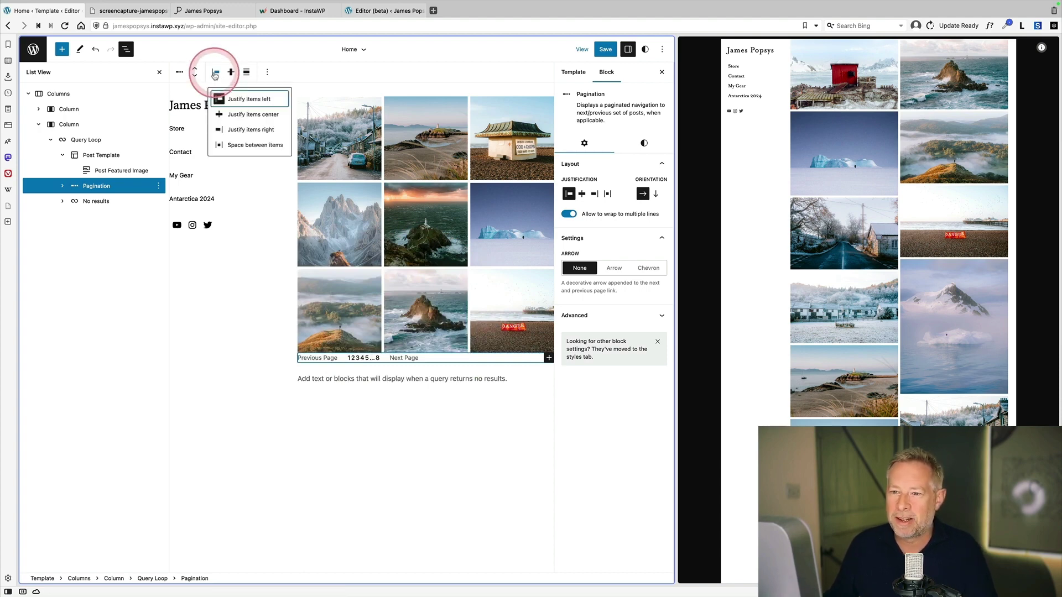
pyautogui.click(235, 114)
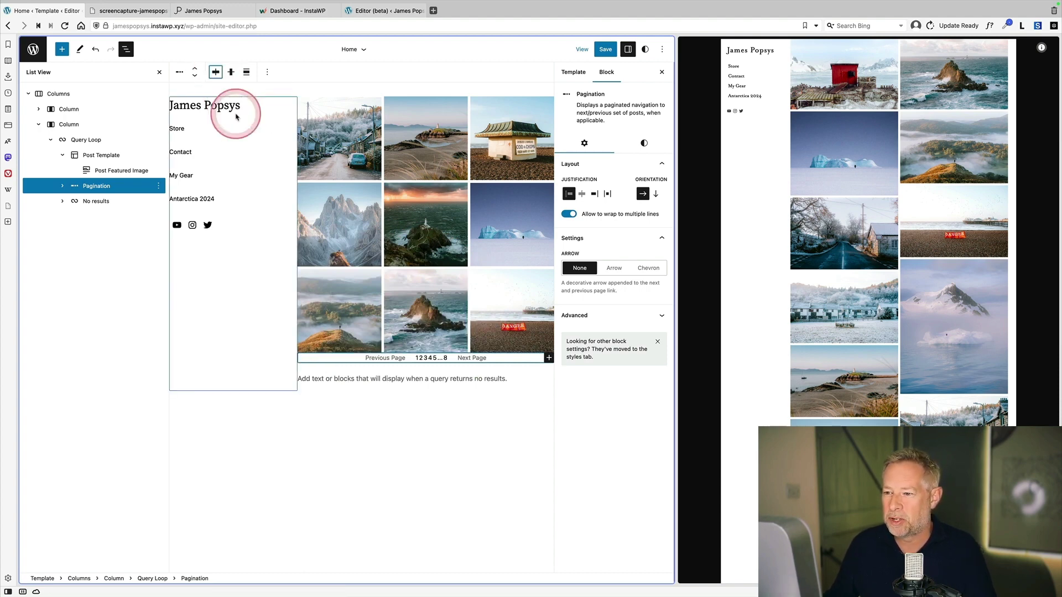
pyautogui.click(113, 172)
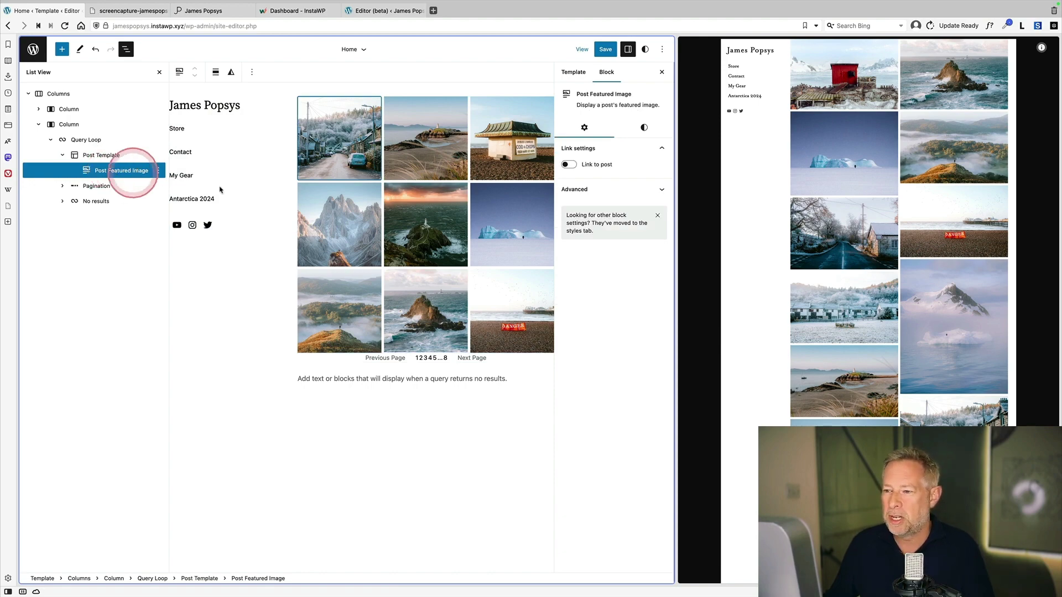
pyautogui.click(595, 166)
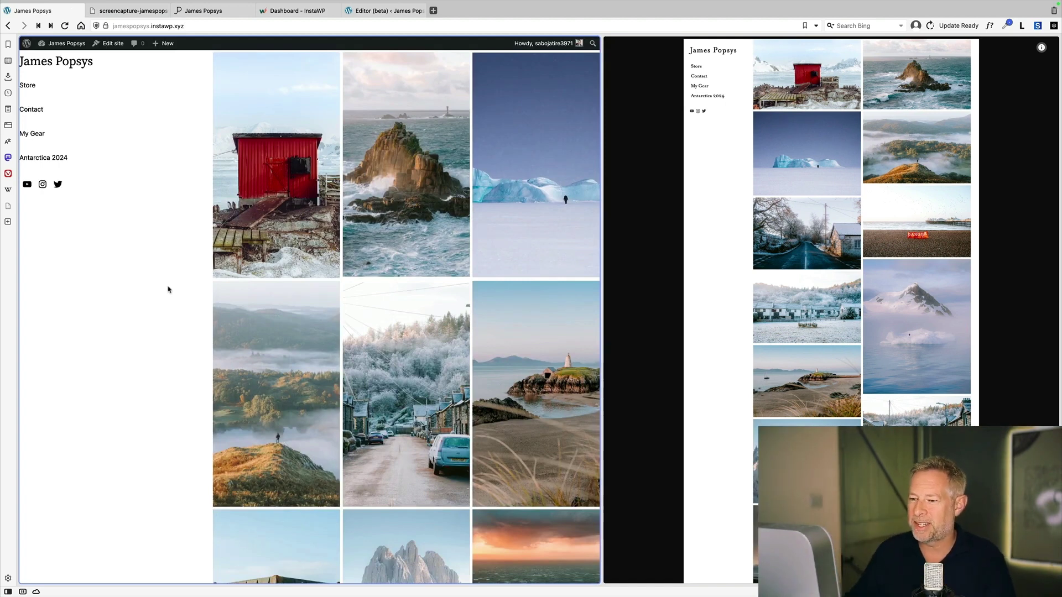
pyautogui.scroll(-6, 168, 289)
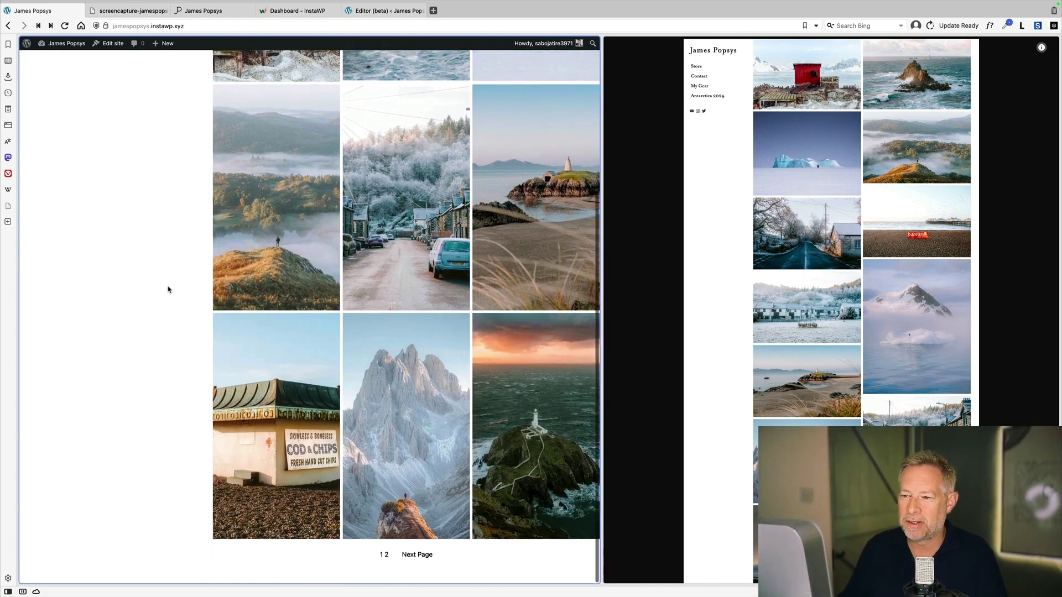
pyautogui.scroll(4, 169, 289)
pyautogui.click(168, 288)
pyautogui.scroll(4, 169, 287)
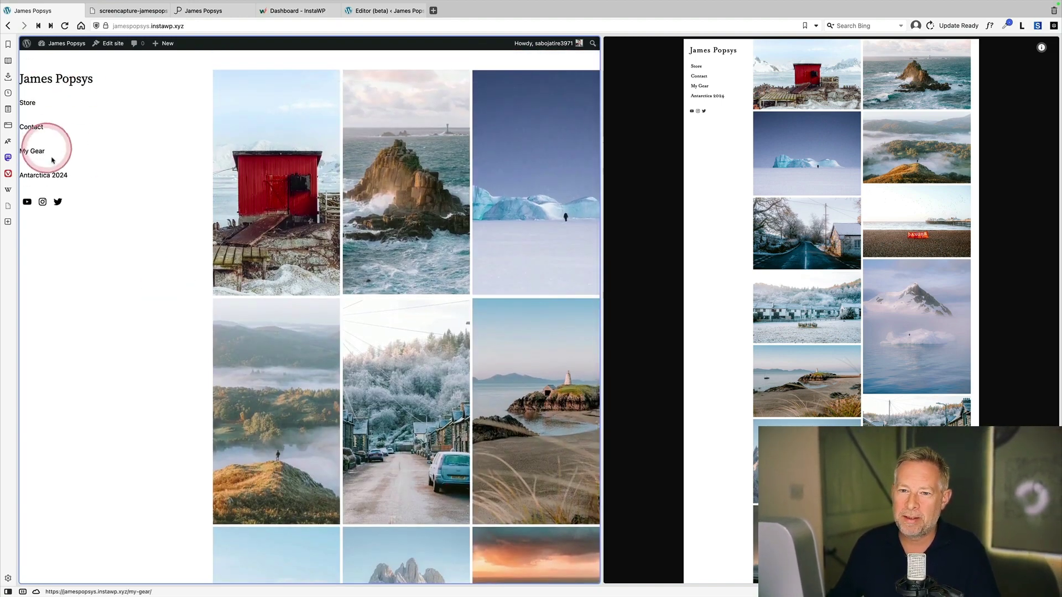
pyautogui.scroll(-1, 183, 309)
pyautogui.scroll(-4, 183, 308)
pyautogui.scroll(6, 183, 309)
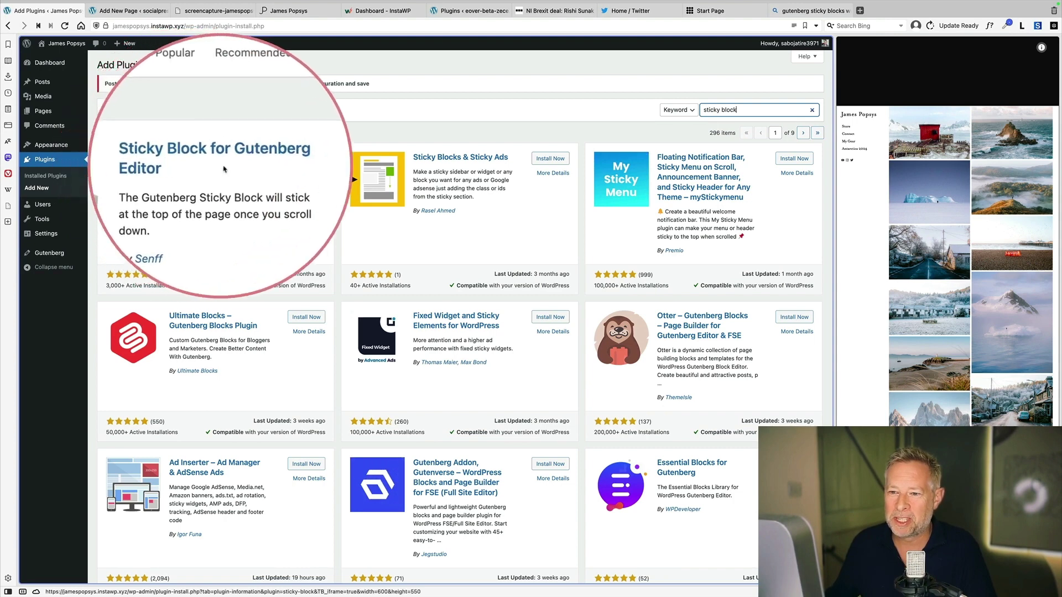
# Install Sticky Block for Gutenberg Editor from the search results and activate it.
pyautogui.click(306, 159)
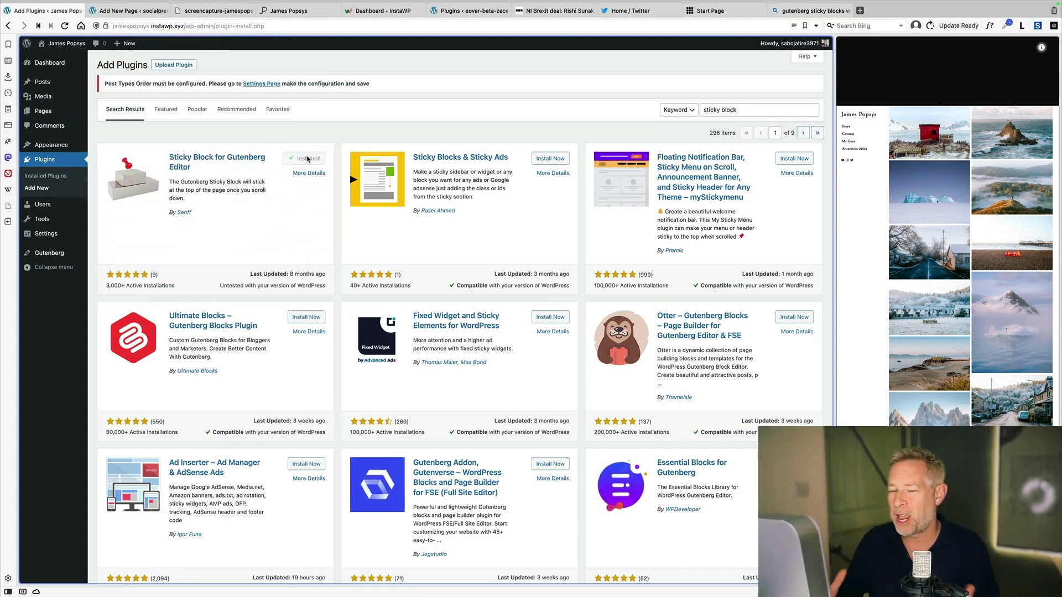
pyautogui.click(307, 160)
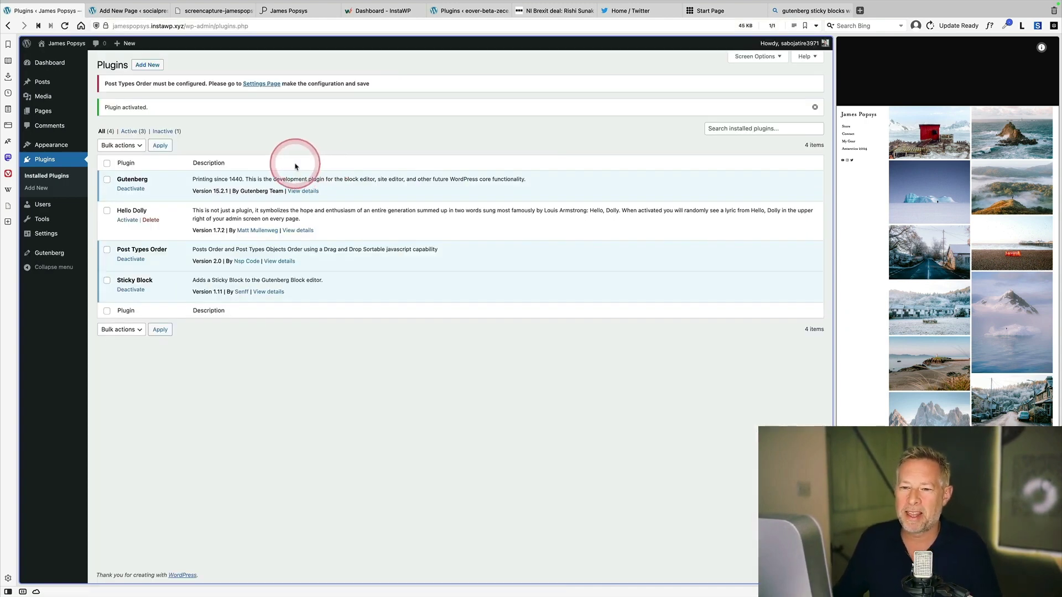
pyautogui.moveTo(76, 154)
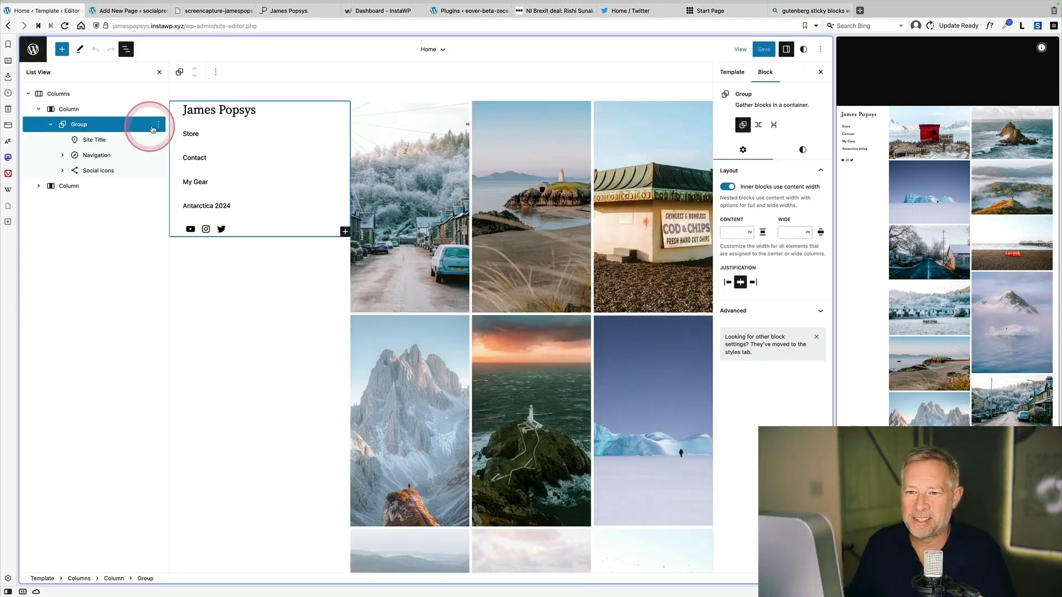
# Insert a Sticky block, added via /sti, just before the header group.
pyautogui.click(158, 125)
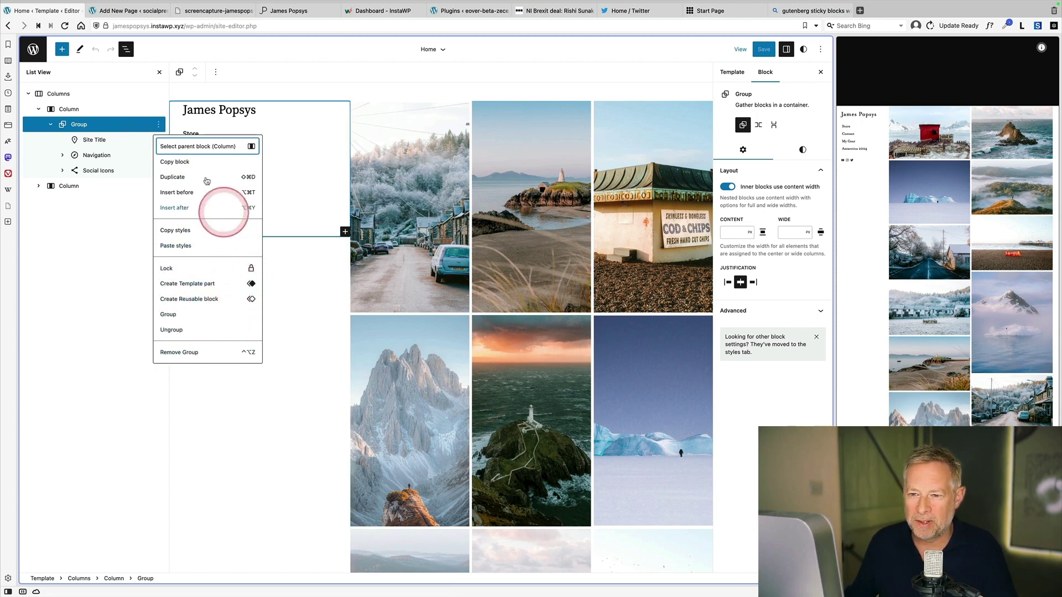
pyautogui.click(214, 191)
pyautogui.click(251, 108)
pyautogui.write('/sti')
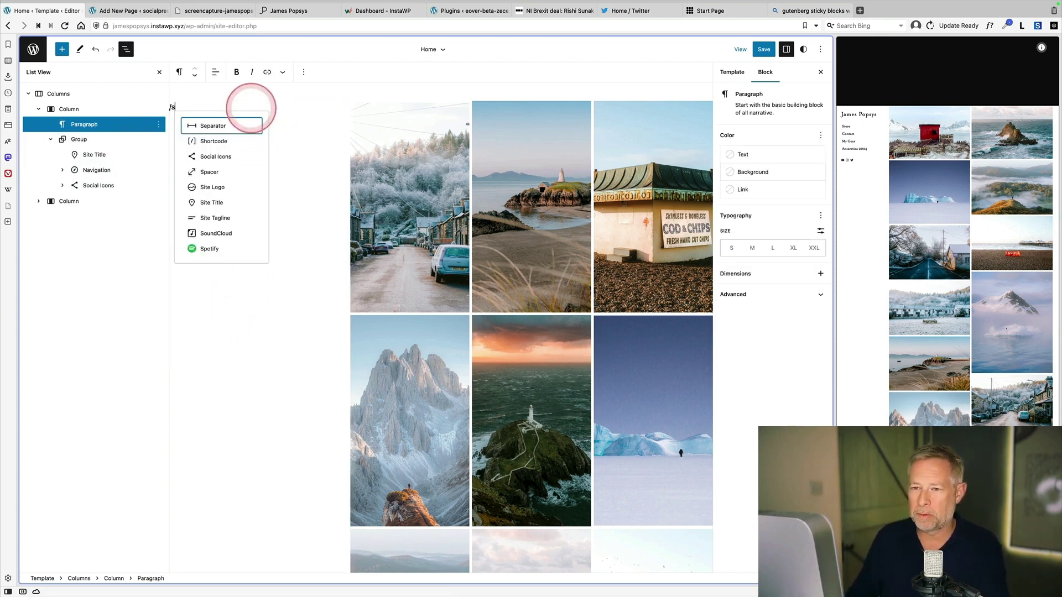
pyautogui.click(216, 74)
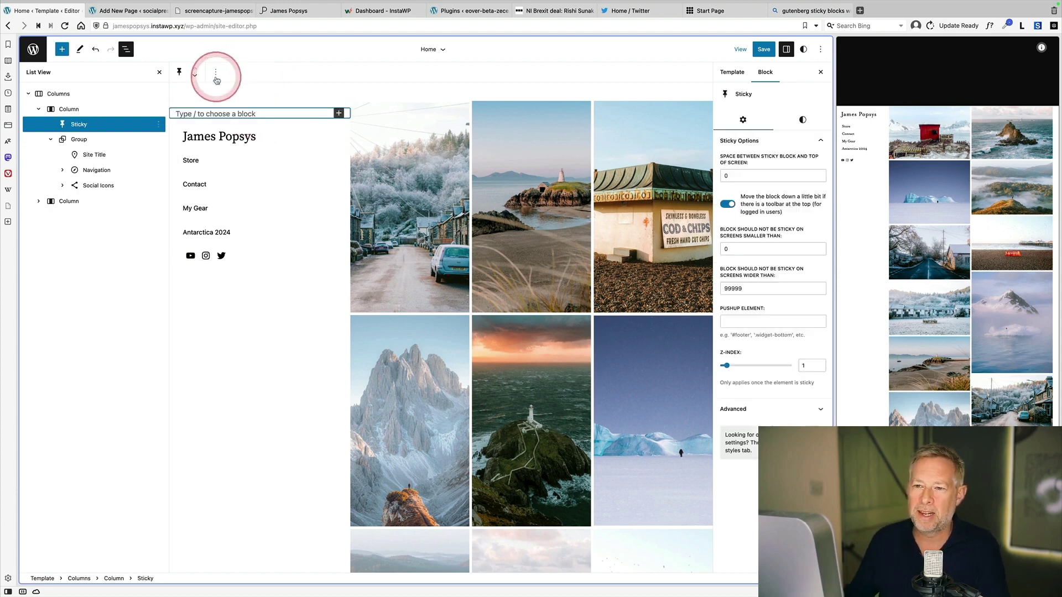
pyautogui.moveTo(75, 124)
pyautogui.mouseDown()
pyautogui.moveTo(115, 142)
pyautogui.moveTo(64, 140)
pyautogui.mouseUp()
# Move the header group inside the Sticky block and save the template.
pyautogui.click(51, 139)
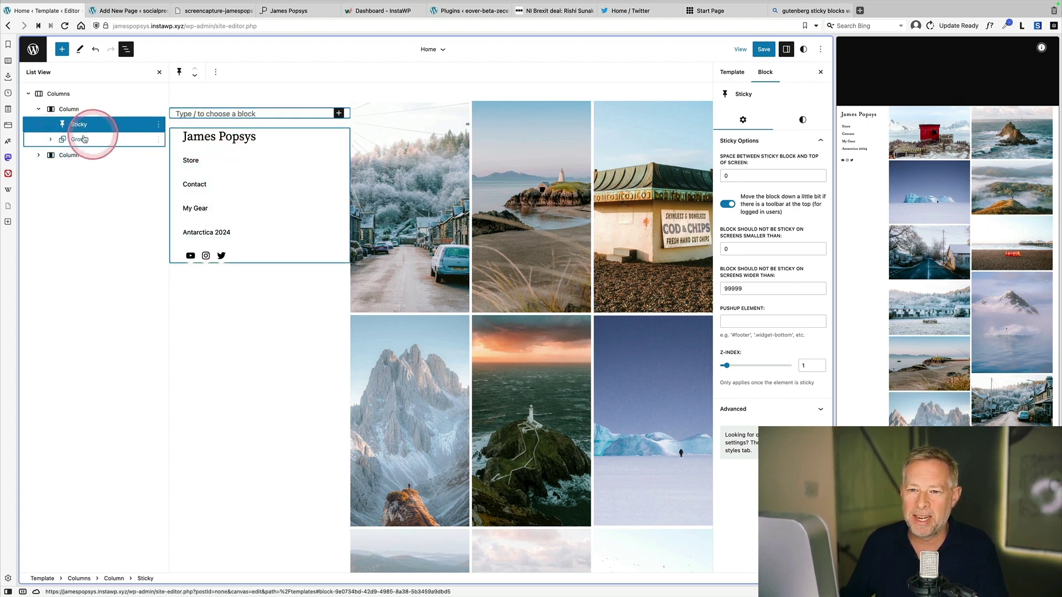
pyautogui.moveTo(79, 140); pyautogui.dragTo(109, 136)
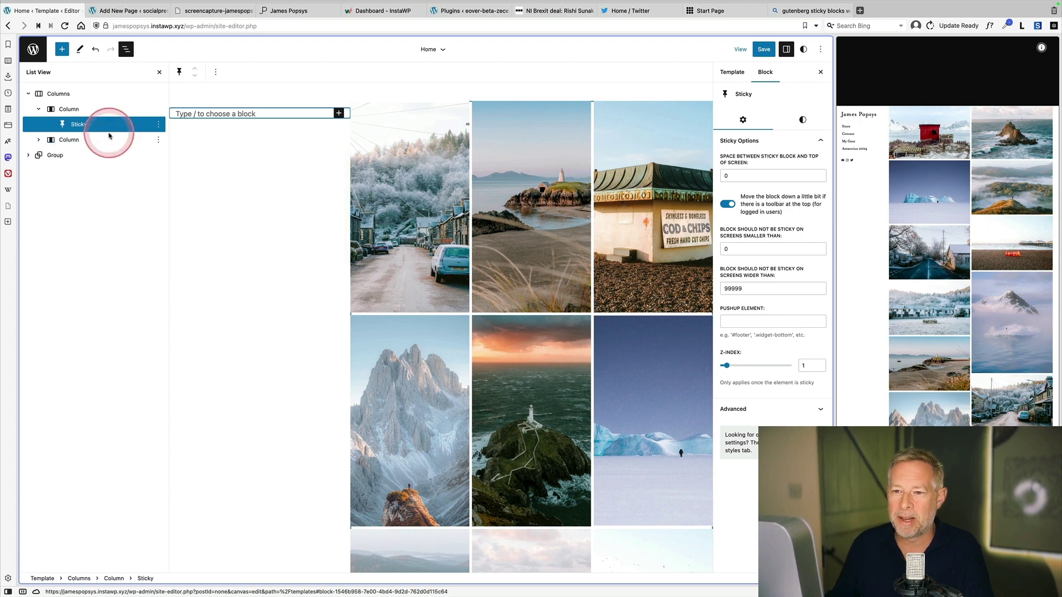
pyautogui.click(75, 128)
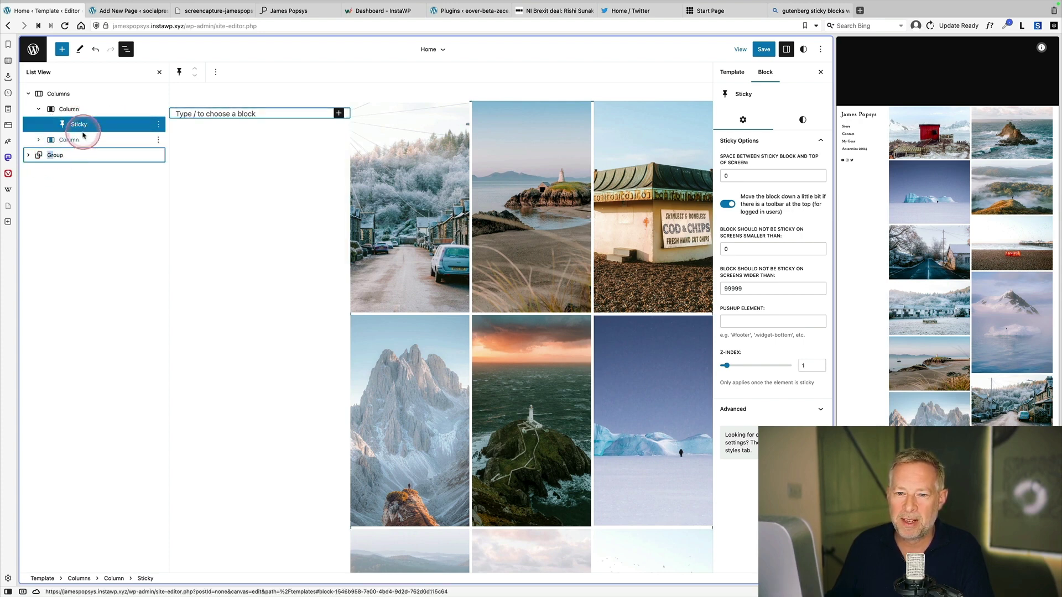
pyautogui.moveTo(50, 157); pyautogui.dragTo(108, 128)
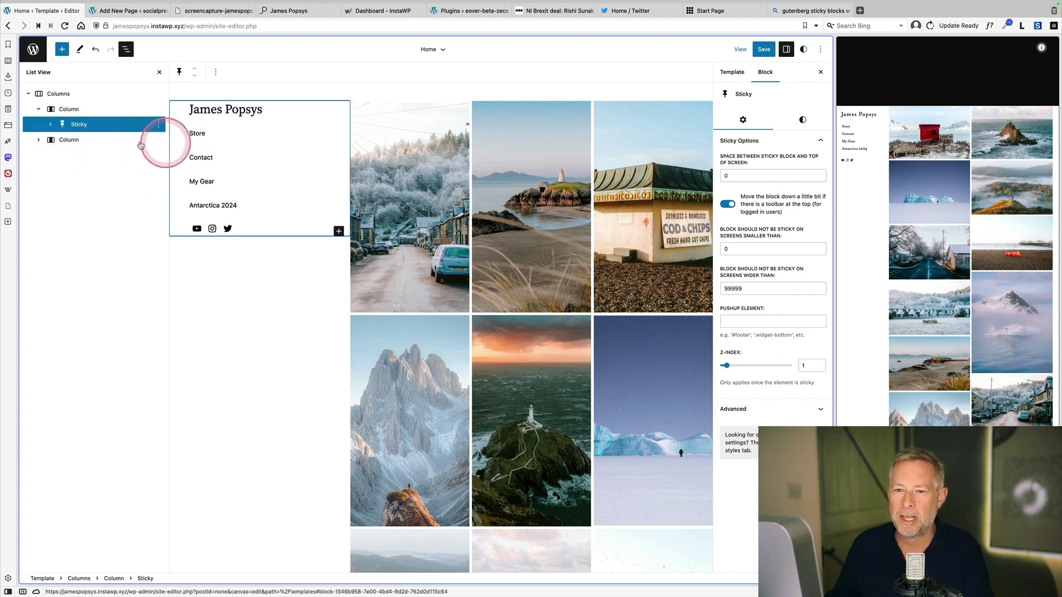
pyautogui.click(70, 128)
pyautogui.click(52, 124)
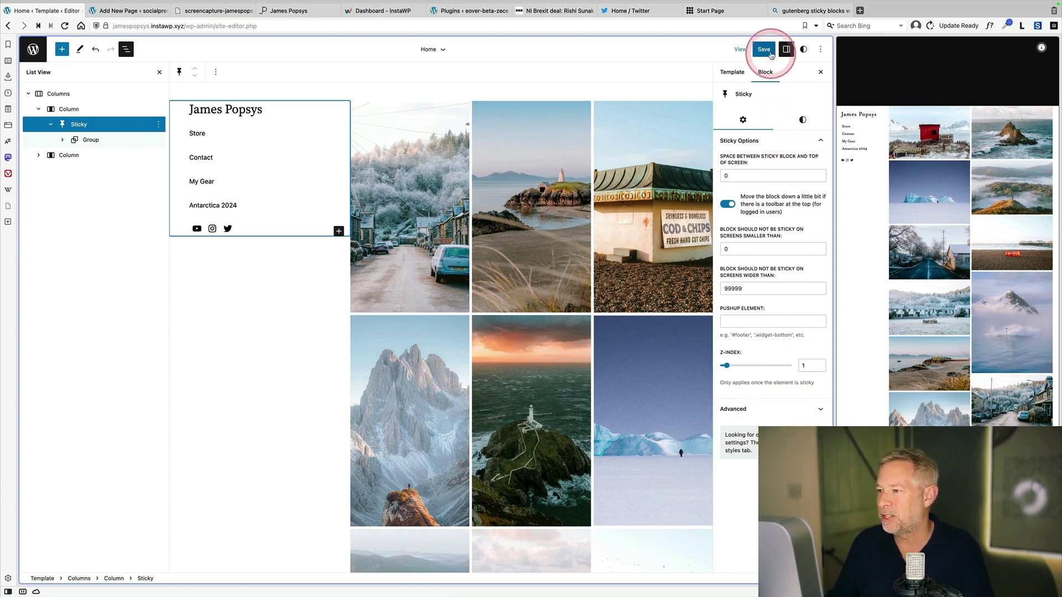
pyautogui.click(764, 50)
pyautogui.click(764, 49)
pyautogui.moveTo(161, 26); pyautogui.dragTo(211, 26)
pyautogui.press('Return')
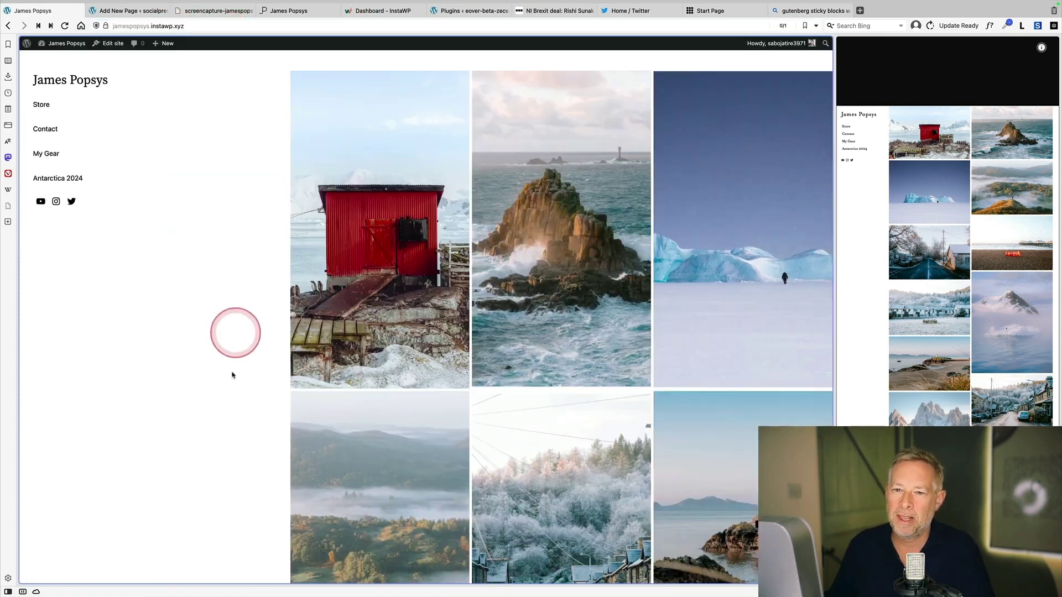
pyautogui.scroll(-10, 227, 376)
pyautogui.scroll(-5, 224, 392)
pyautogui.scroll(15, 190, 346)
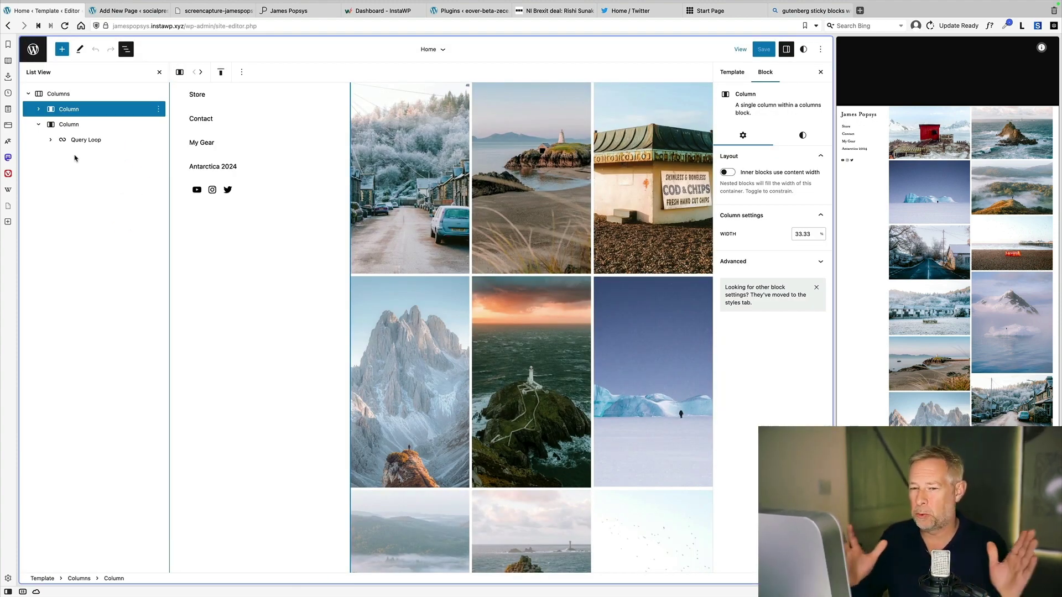
# Set the left menu column's width to 20 and the photo grid column's width to 80.
pyautogui.click(80, 111)
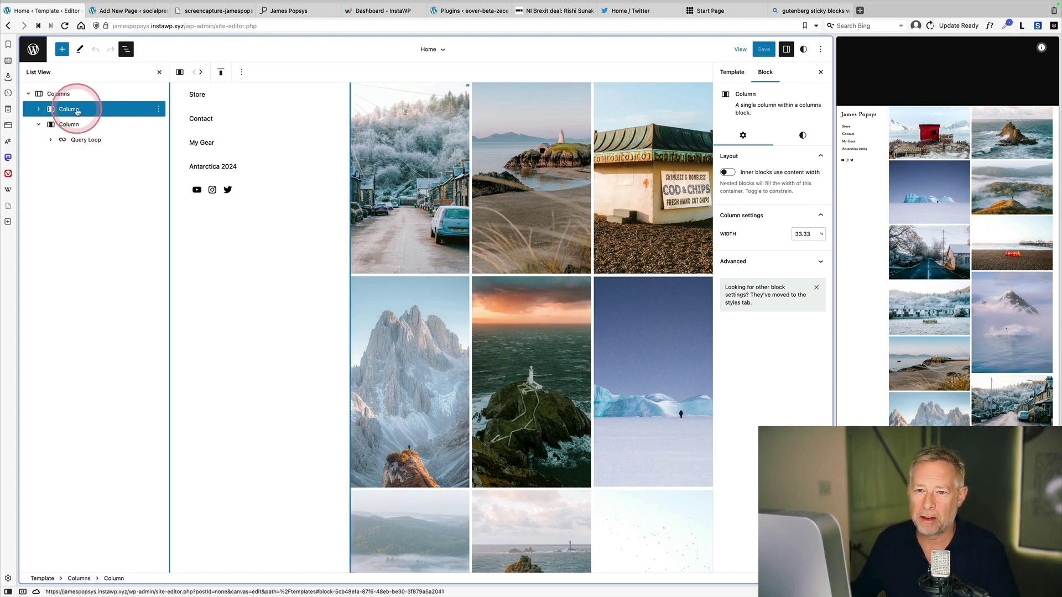
pyautogui.click(821, 250)
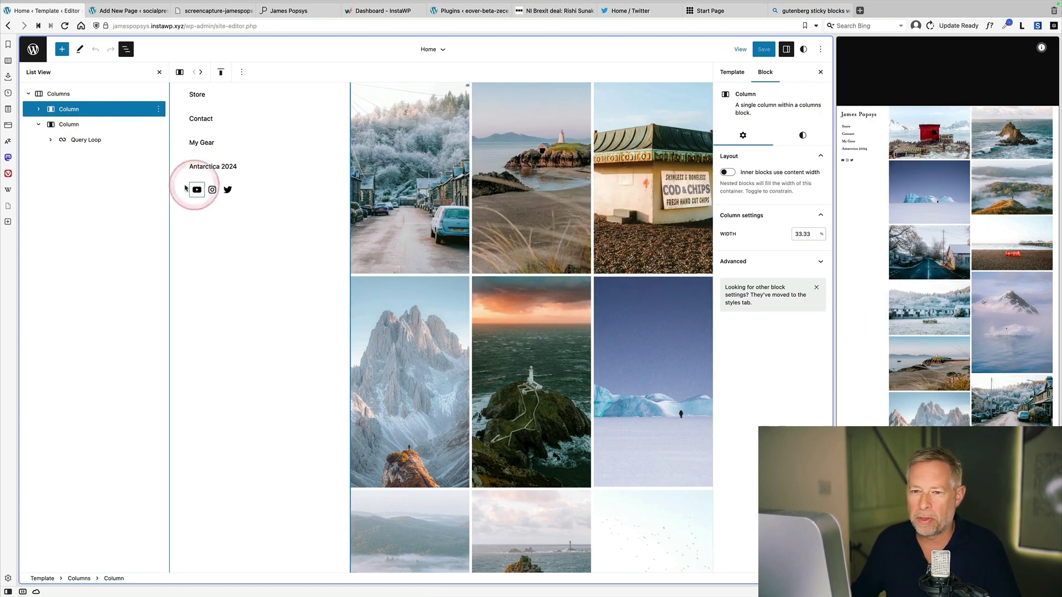
pyautogui.click(91, 125)
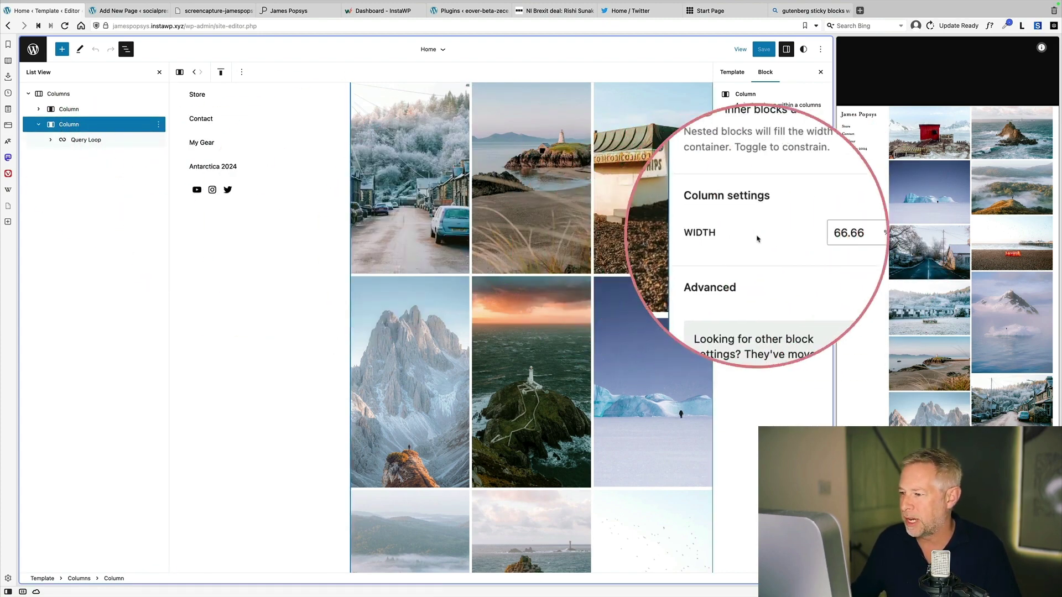
pyautogui.click(107, 110)
pyautogui.click(821, 236)
pyautogui.click(804, 233)
pyautogui.write('20')
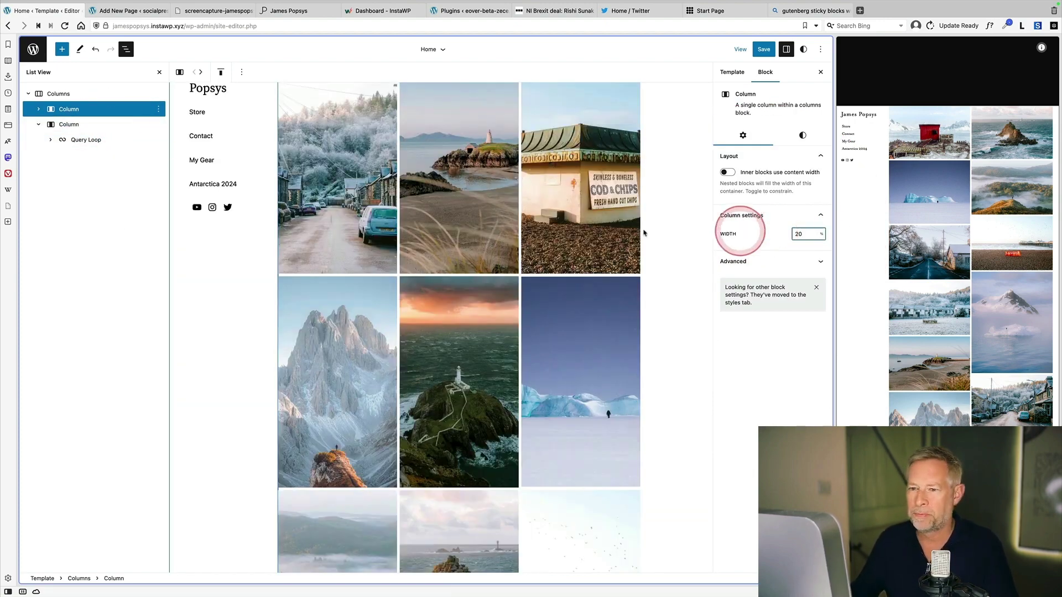
pyautogui.click(96, 133)
pyautogui.click(817, 237)
pyautogui.write('80')
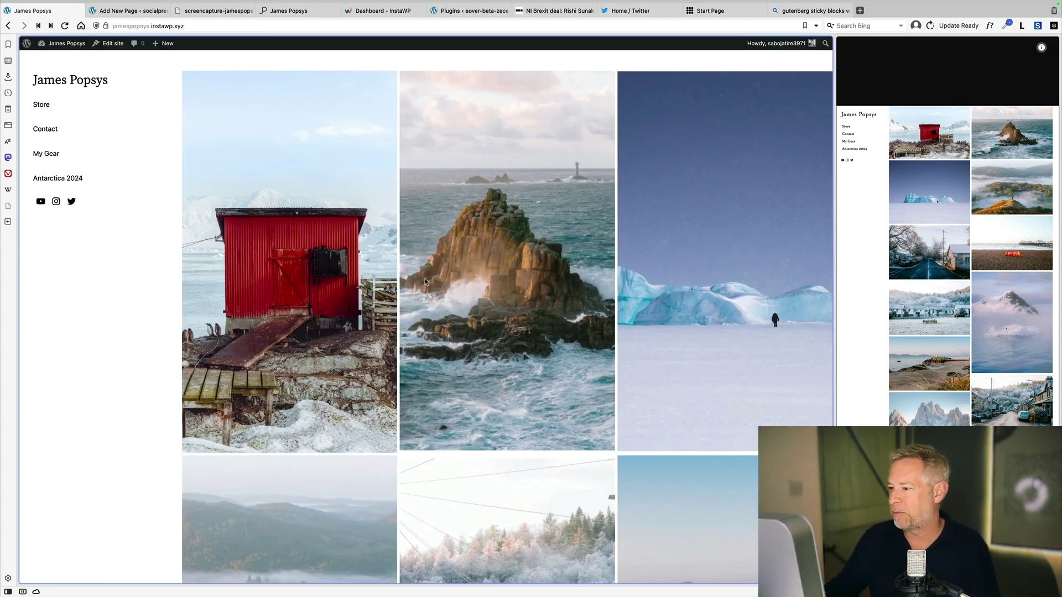
# Scroll the live homepage's photo grid down to the pagination and back to the top.
pyautogui.scroll(-3, 312, 269)
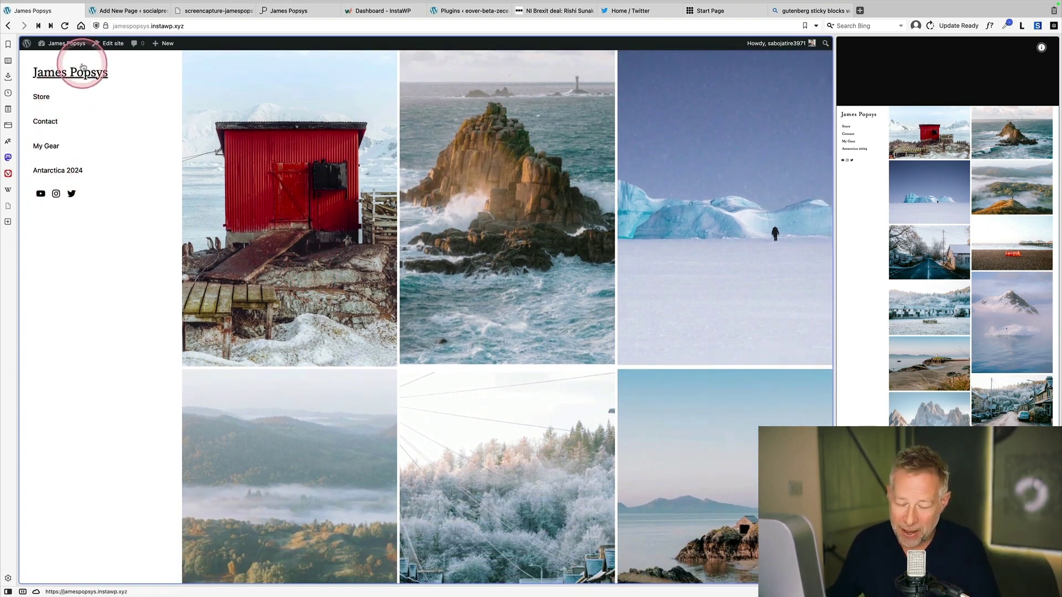
pyautogui.scroll(-1, 232, 288)
pyautogui.scroll(-3, 232, 289)
pyautogui.scroll(-7, 231, 289)
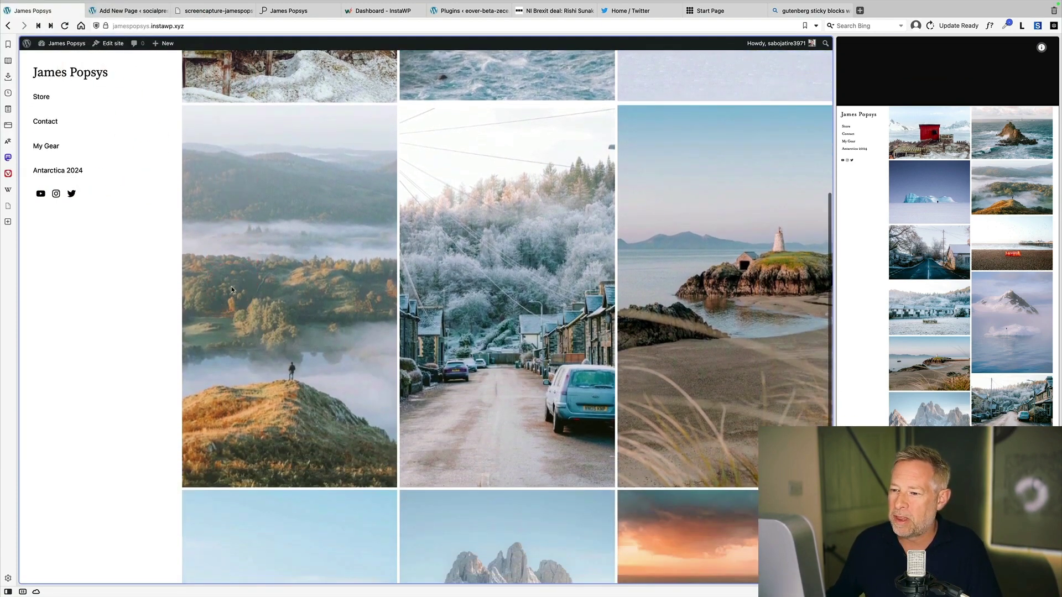
pyautogui.scroll(-4, 232, 289)
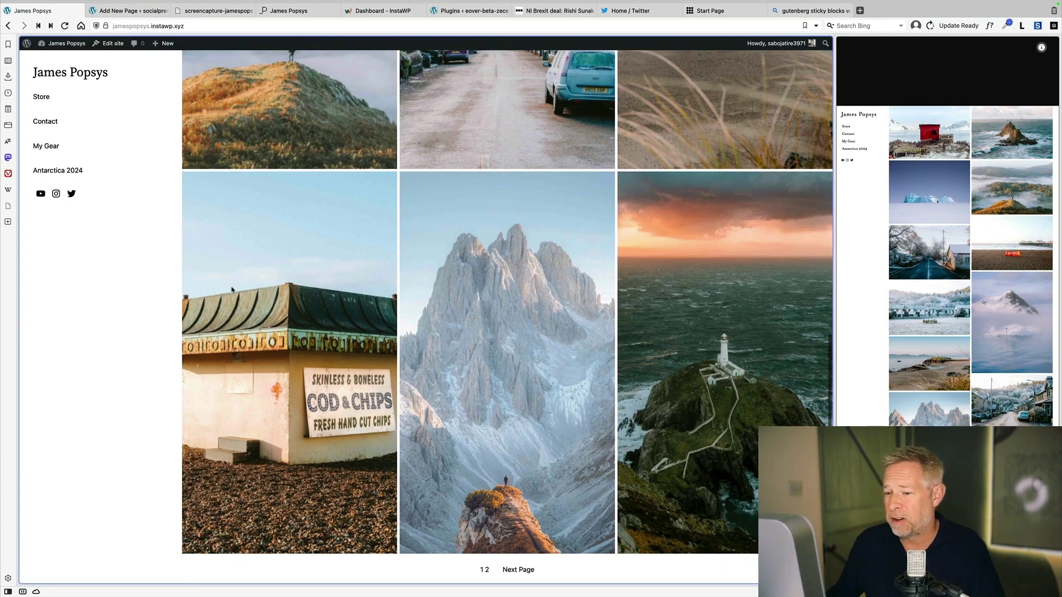
pyautogui.scroll(15, 231, 289)
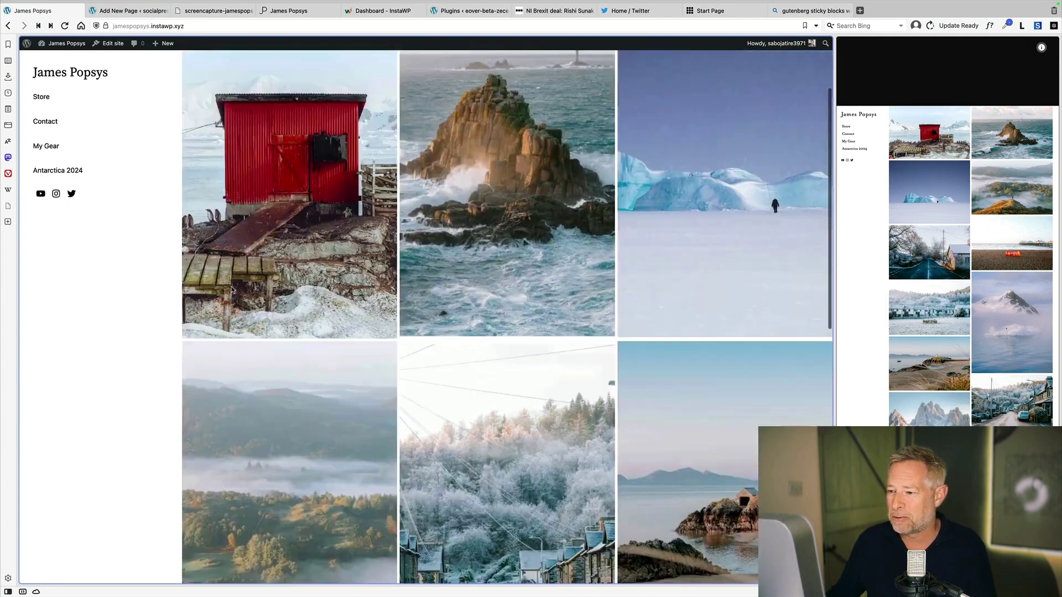
pyautogui.scroll(1, 232, 290)
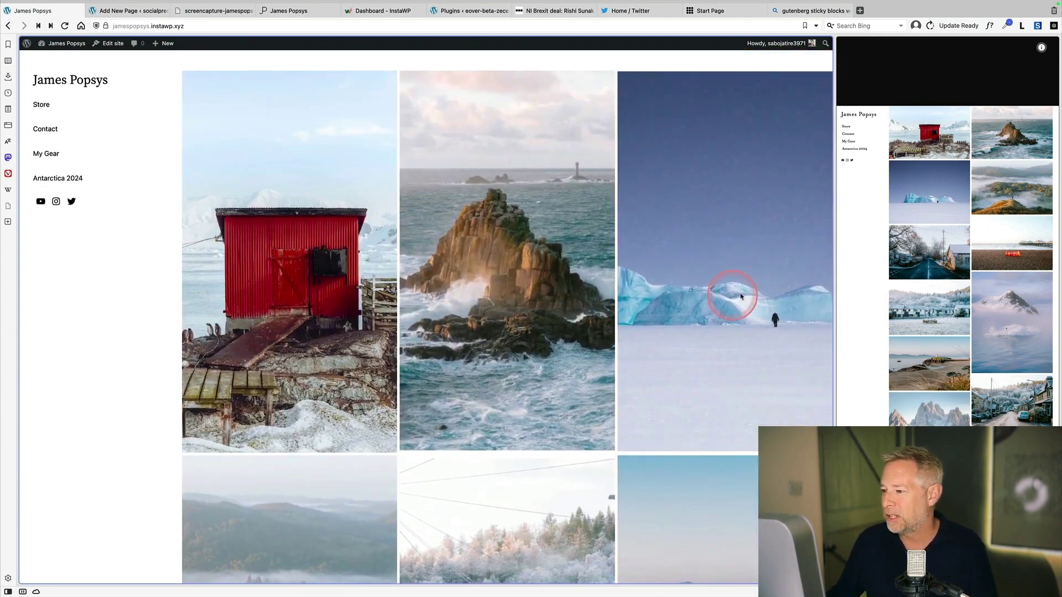
# Shrink the homepage preview to mobile width and check its layout.
pyautogui.moveTo(834, 275); pyautogui.dragTo(206, 282)
pyautogui.click(60, 135)
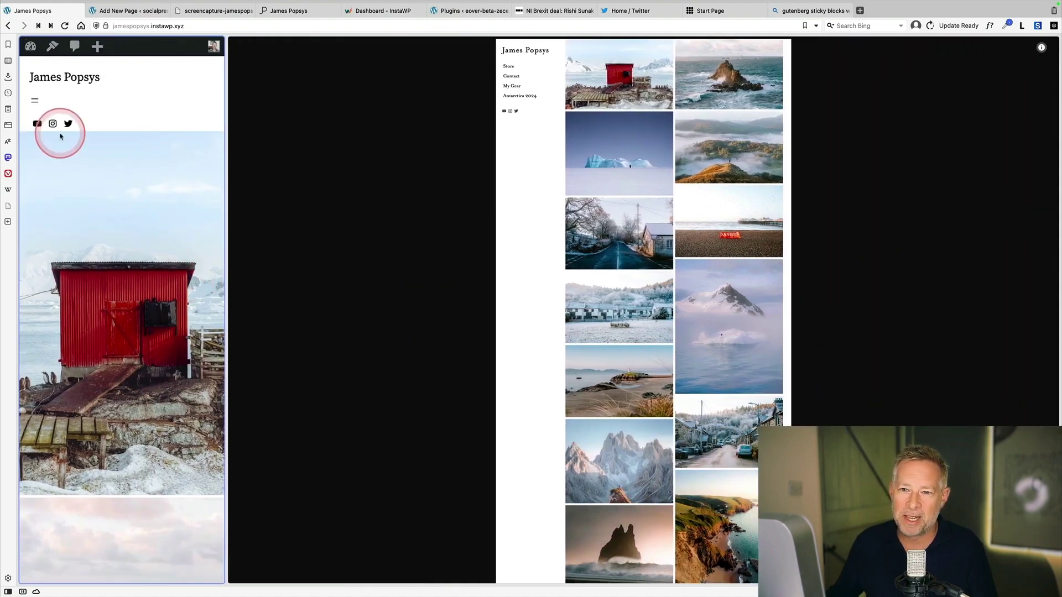
pyautogui.click(174, 165)
pyautogui.click(151, 291)
pyautogui.scroll(-6, 151, 291)
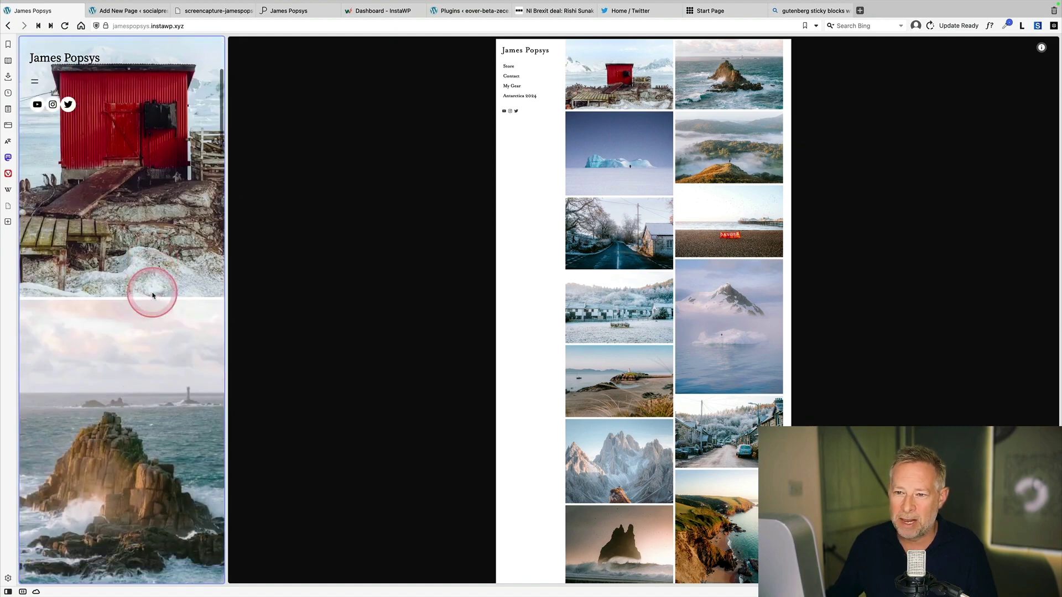
# Widen the preview back to desktop and bring up the reference site's Red Hut photo page.
pyautogui.moveTo(221, 284); pyautogui.dragTo(729, 284)
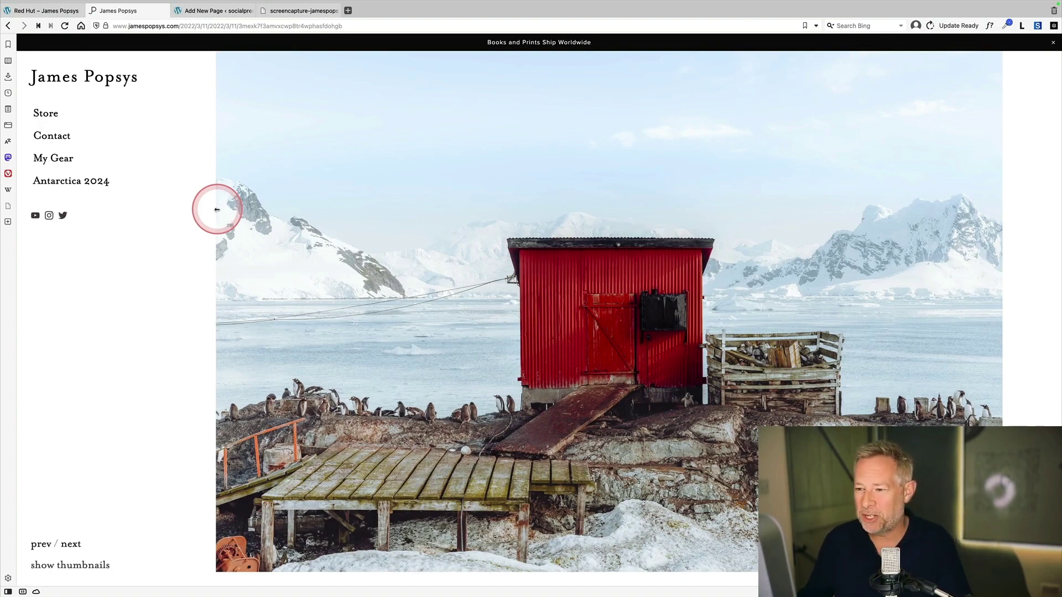
pyautogui.scroll(-1, 505, 349)
pyautogui.scroll(1, 505, 348)
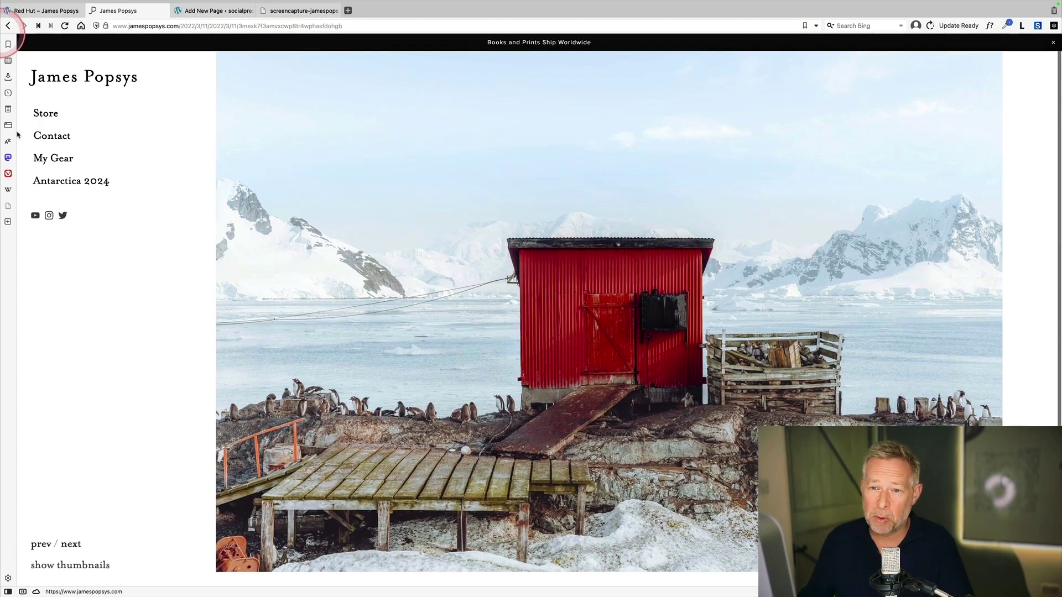
pyautogui.click(161, 143)
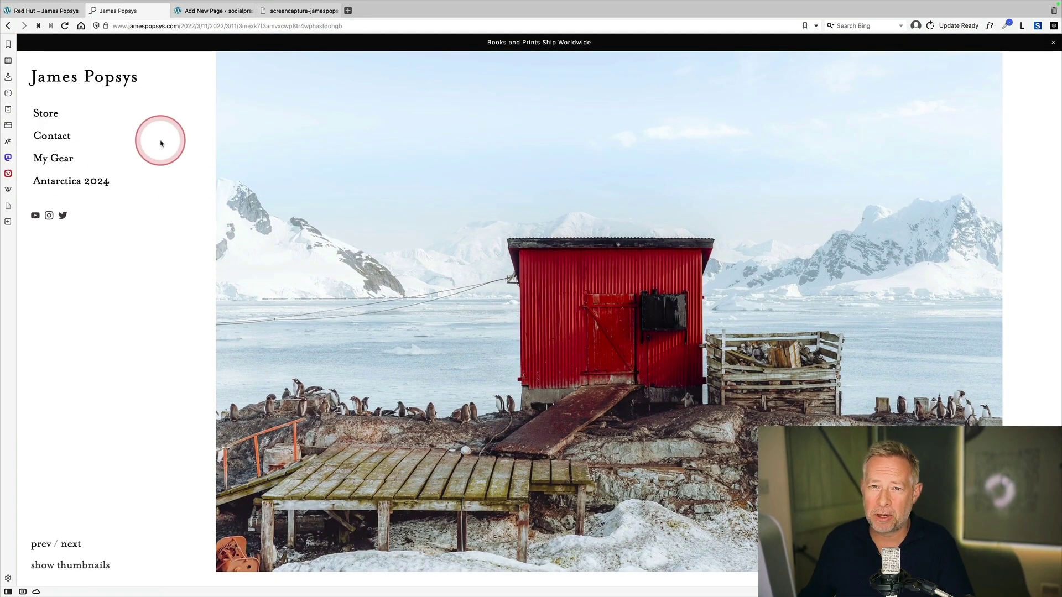
# Open the Home template in full editing mode and copy its top-level Columns block.
pyautogui.click(47, 11)
pyautogui.click(339, 295)
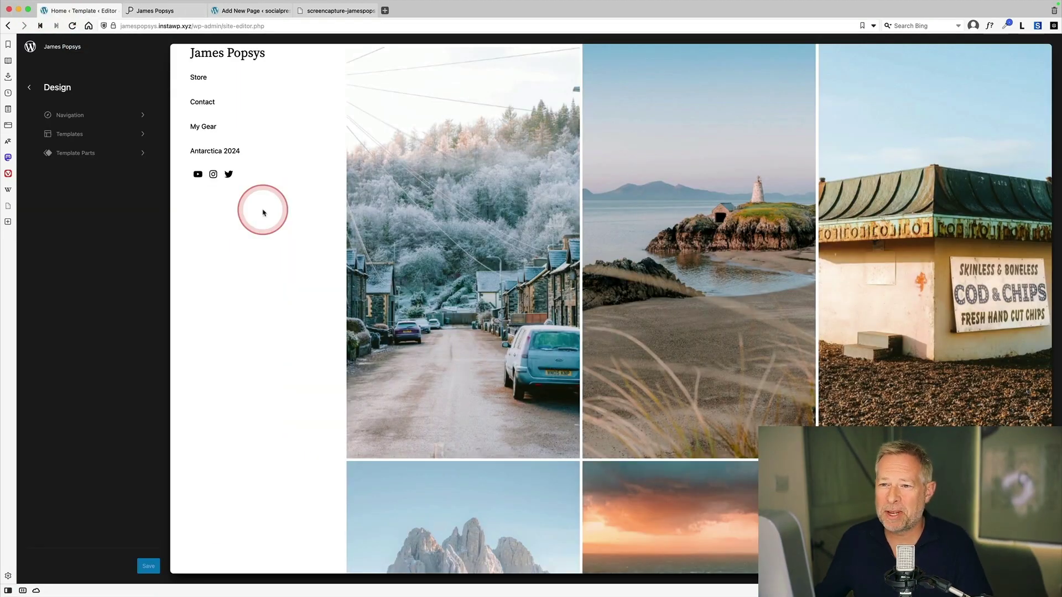
pyautogui.click(243, 187)
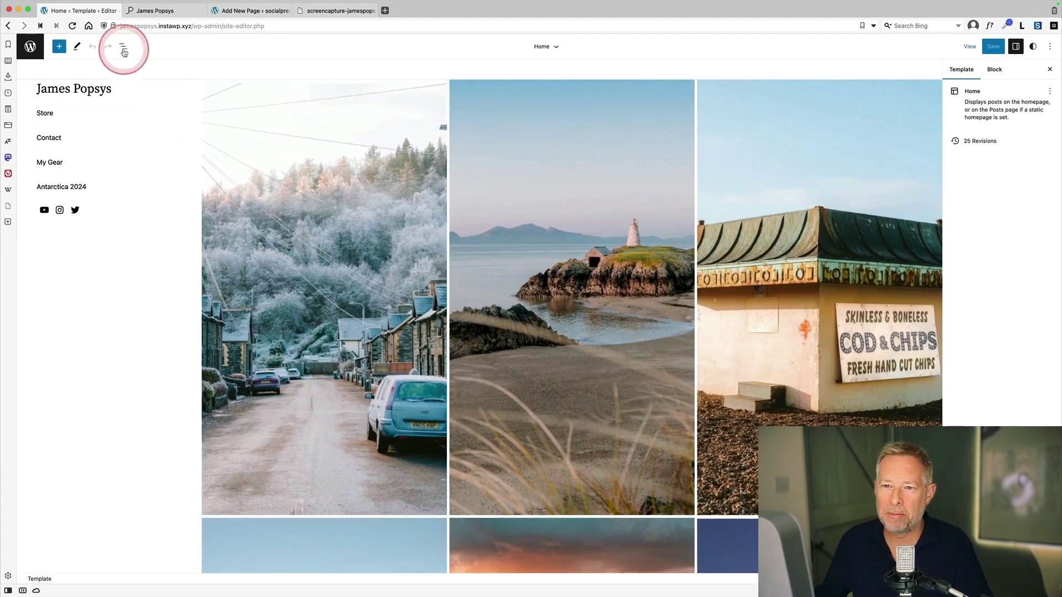
pyautogui.click(124, 50)
pyautogui.click(78, 91)
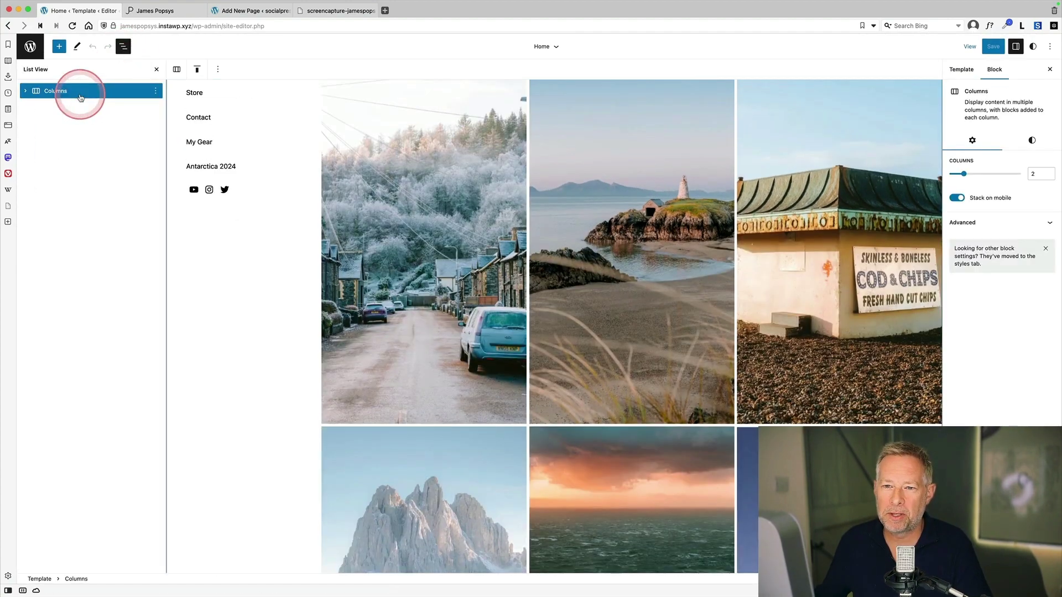
pyautogui.click(157, 92)
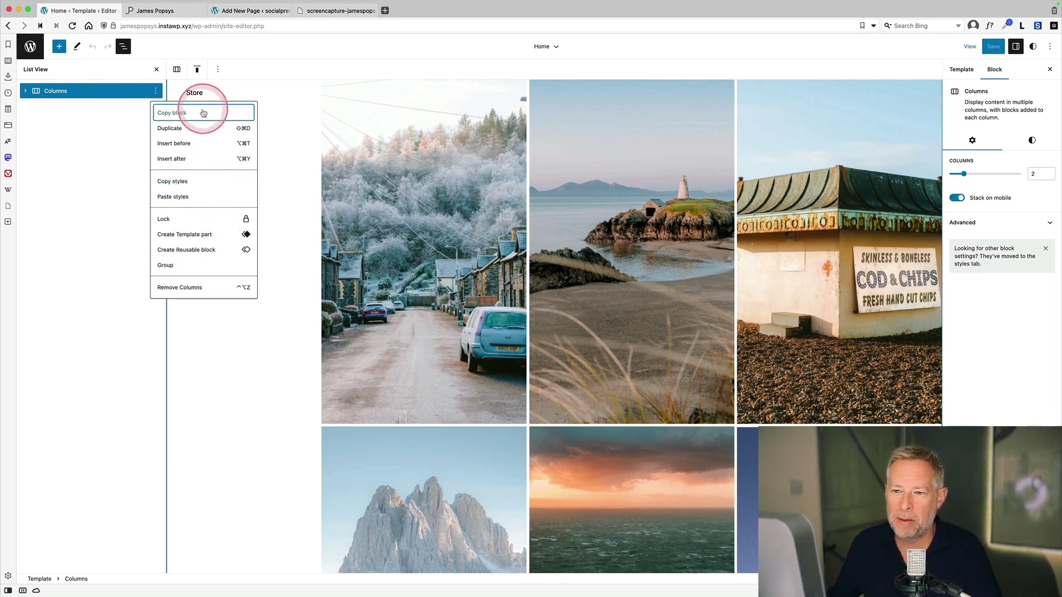
pyautogui.click(179, 113)
# Open the Single template for editing from the Design templates list.
pyautogui.click(30, 47)
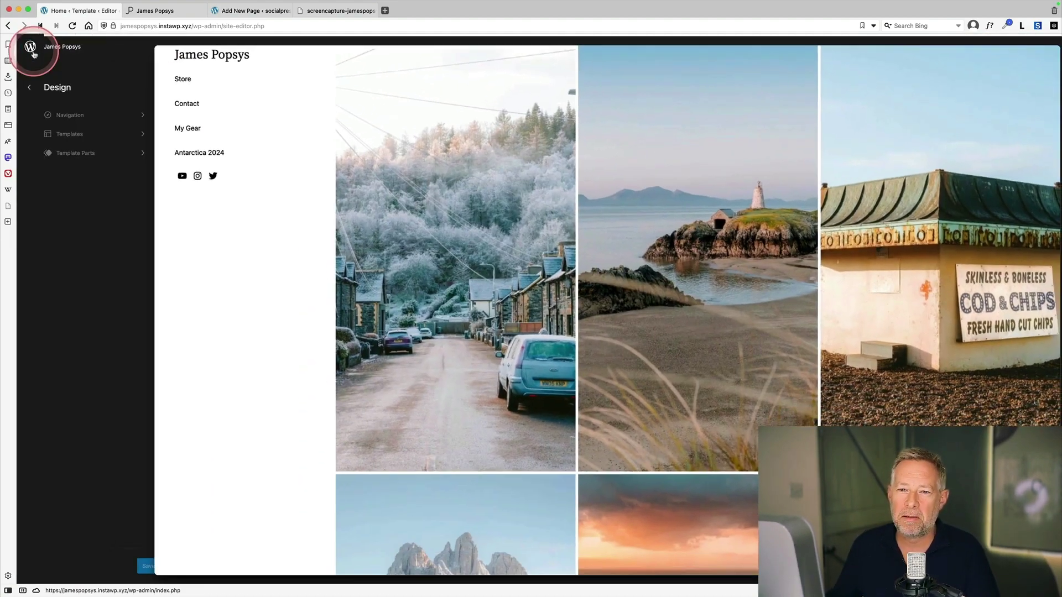
pyautogui.click(58, 133)
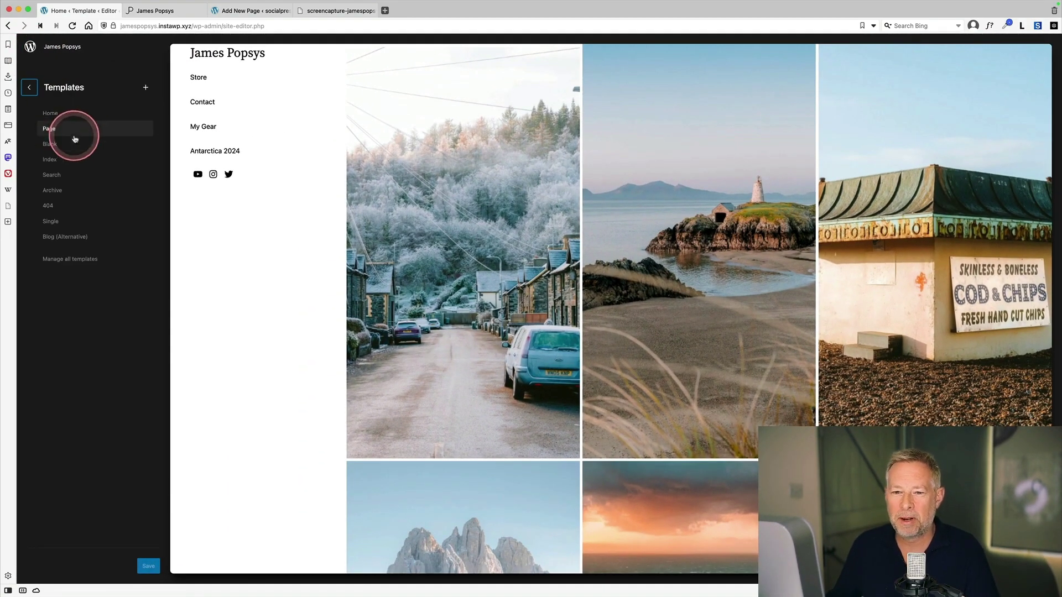
pyautogui.click(59, 223)
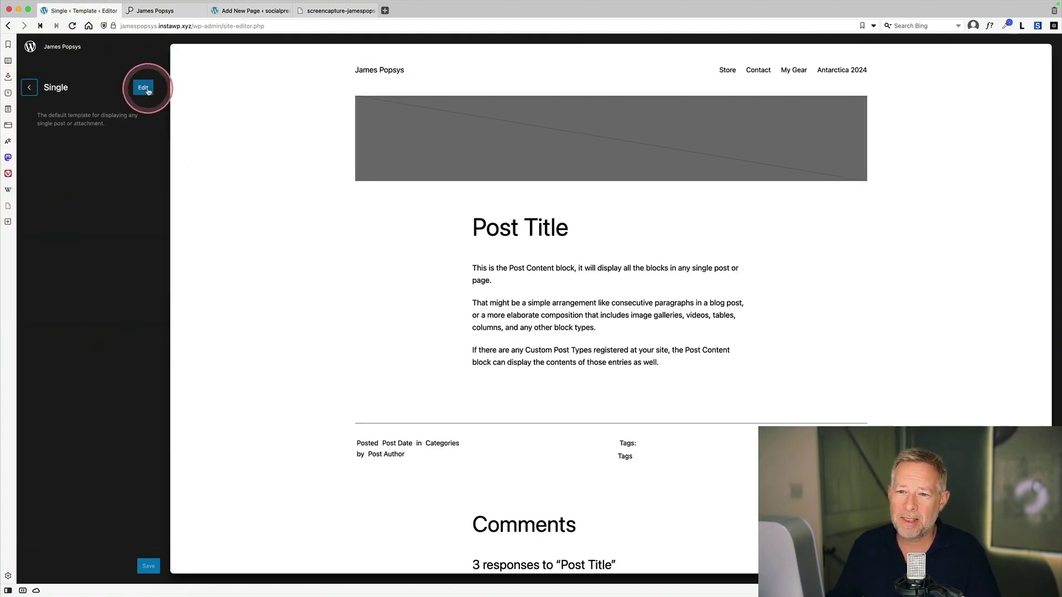
# Replace the template's Header, content and Footer with the pasted Columns layout.
pyautogui.click(123, 46)
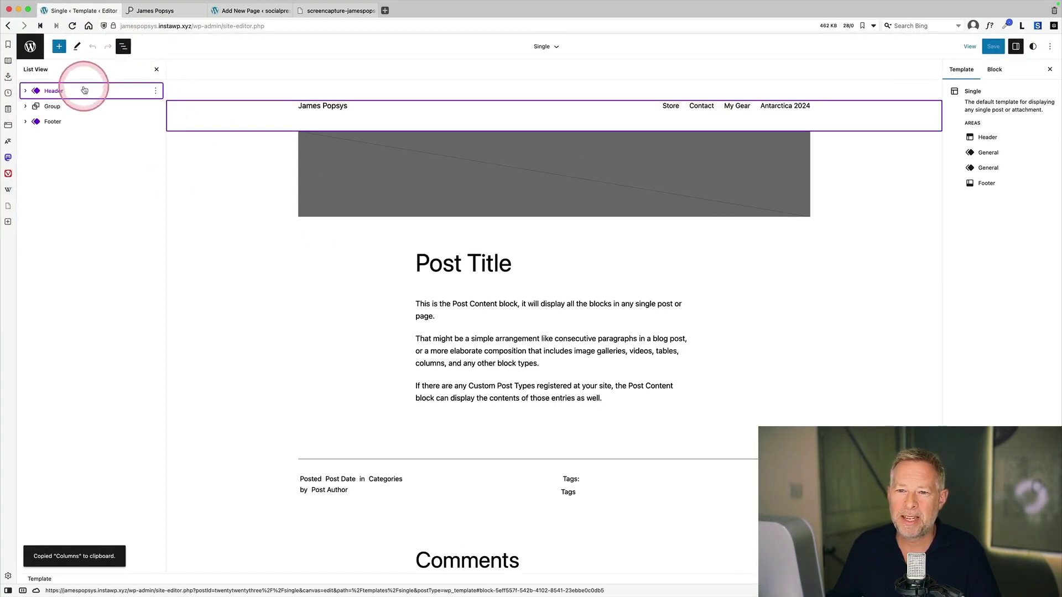
pyautogui.click(66, 90)
pyautogui.keyDown('shift'); pyautogui.click(99, 128); pyautogui.keyUp('shift')
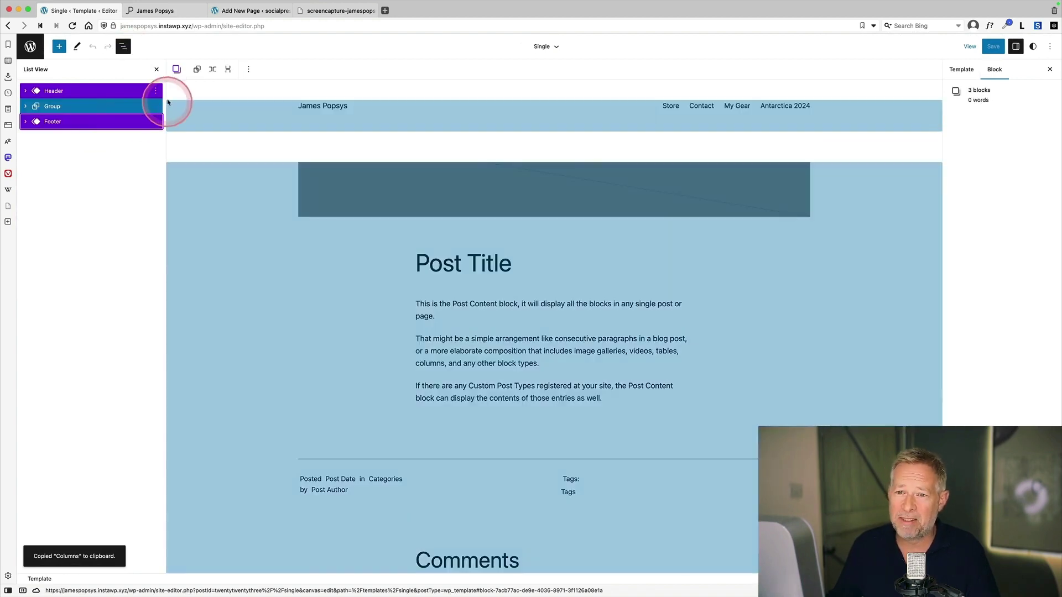
pyautogui.click(155, 90)
pyautogui.click(177, 273)
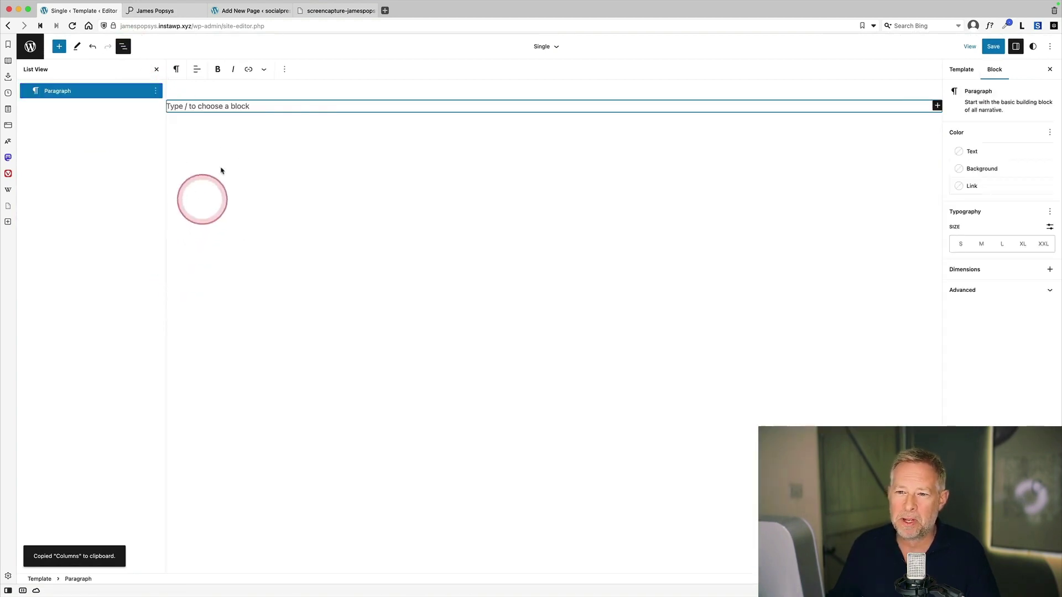
pyautogui.press('super+v')
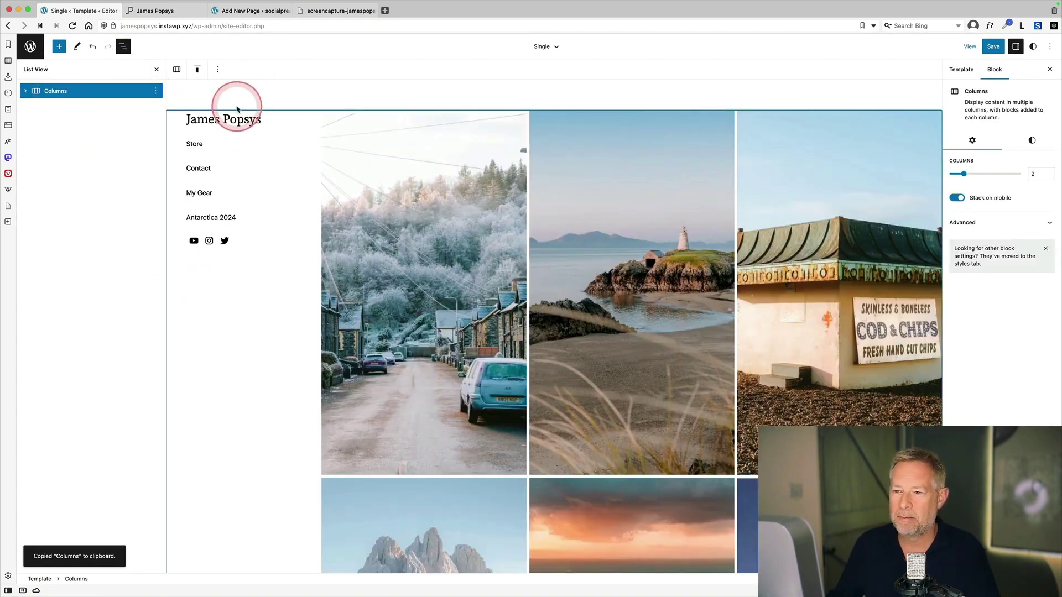
# Remove the existing photo-grid Query Loop from the second column.
pyautogui.click(25, 91)
pyautogui.click(36, 121)
pyautogui.click(63, 138)
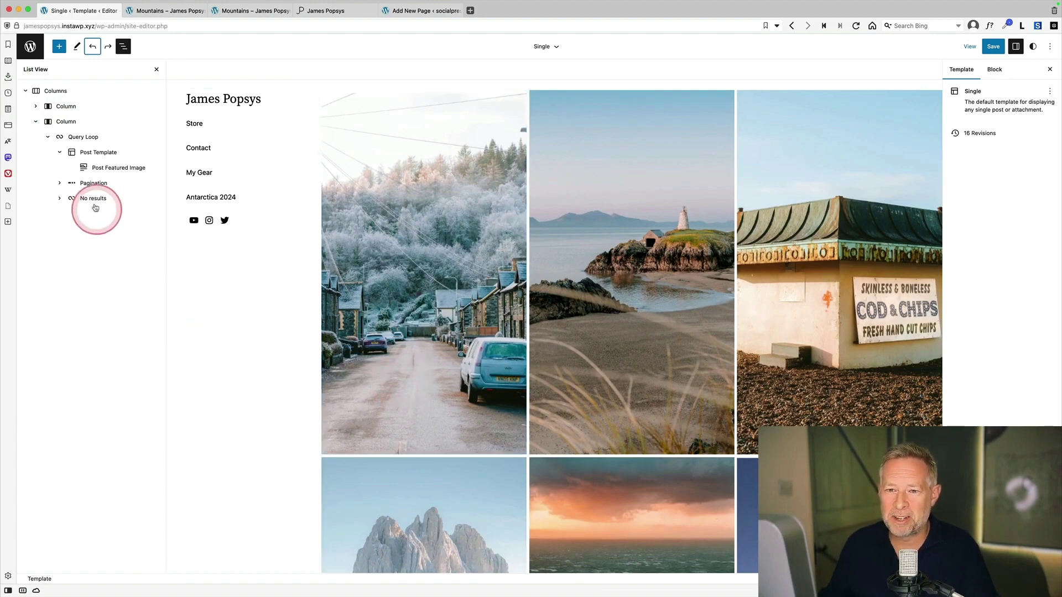
pyautogui.click(100, 138)
pyautogui.click(151, 137)
pyautogui.click(199, 349)
# Insert a new Query Loop in the empty column using the Image, Date, & Title pattern.
pyautogui.click(591, 109)
pyautogui.click(611, 105)
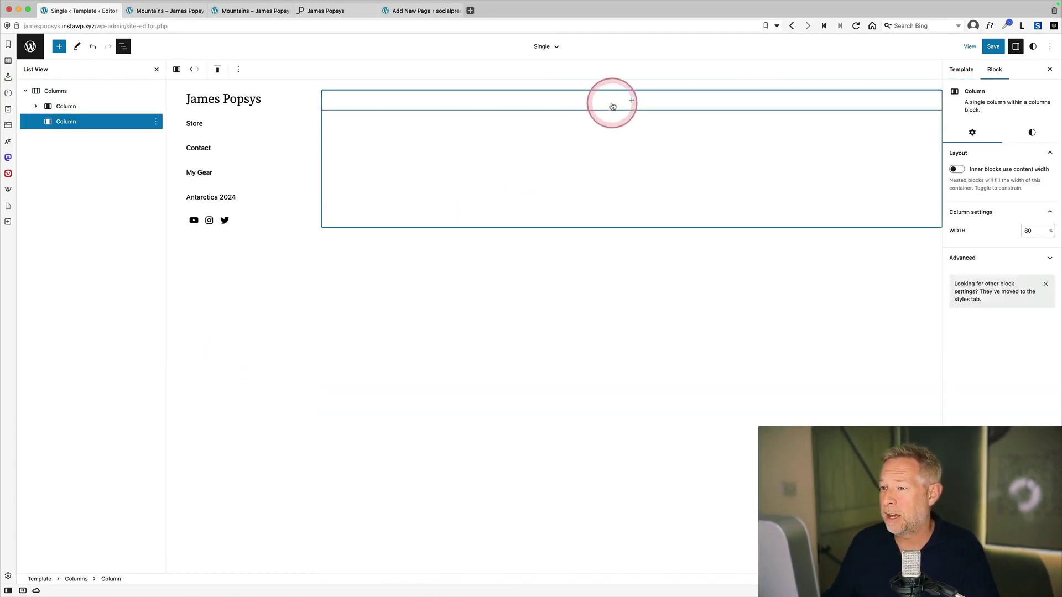
pyautogui.click(626, 170)
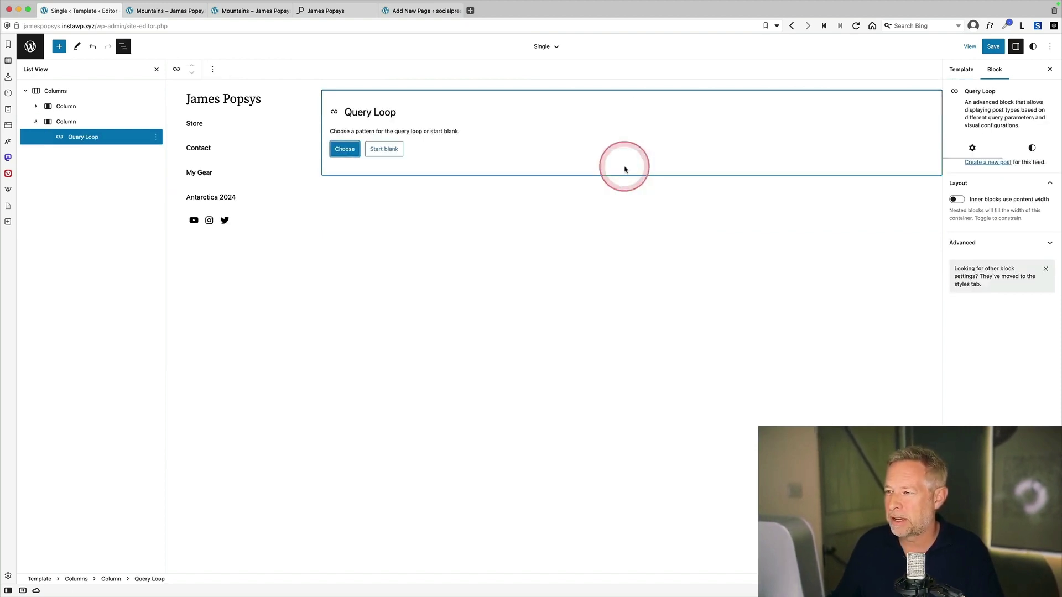
pyautogui.click(383, 149)
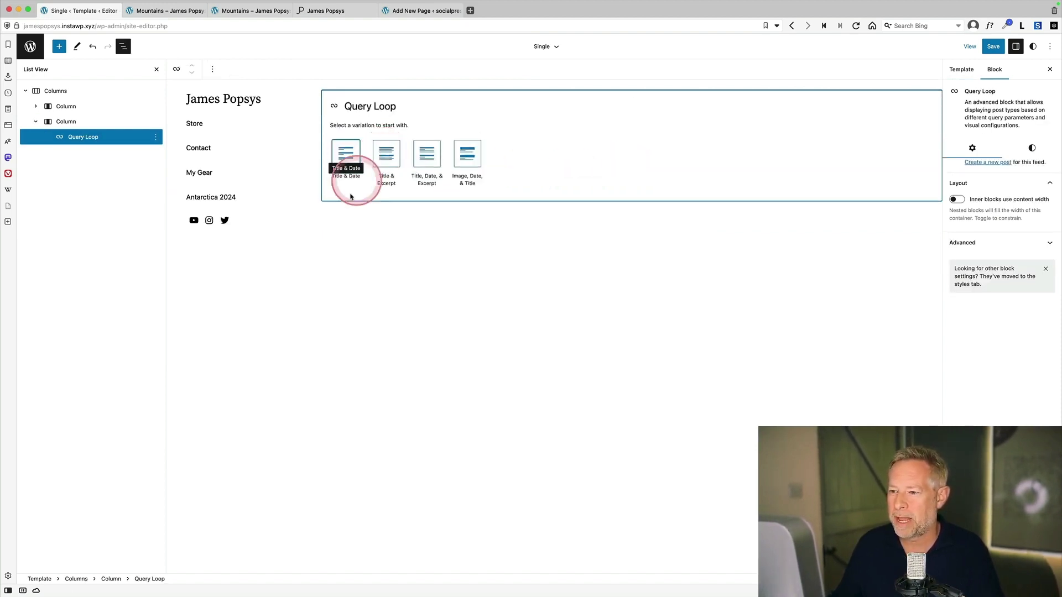
pyautogui.click(471, 152)
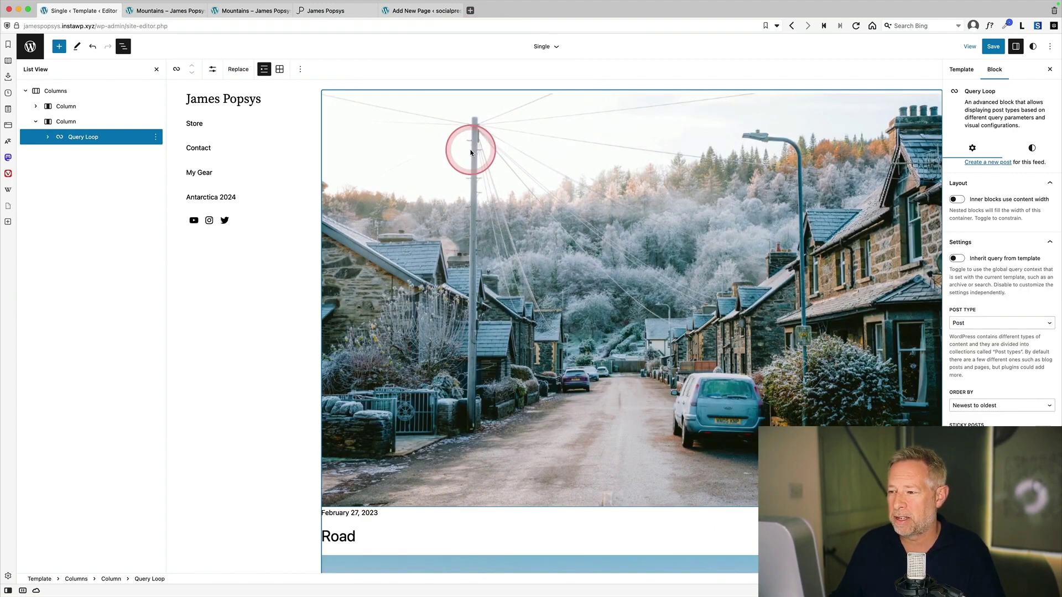
# Set the Query Loop to show 1 item per page.
pyautogui.click(212, 69)
pyautogui.click(282, 96)
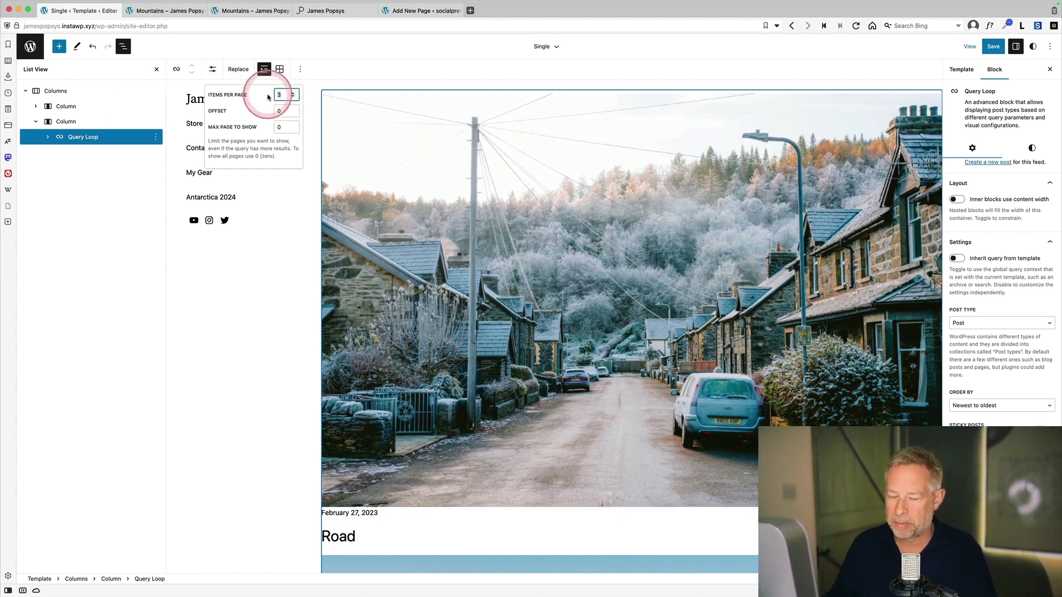
pyautogui.write('1')
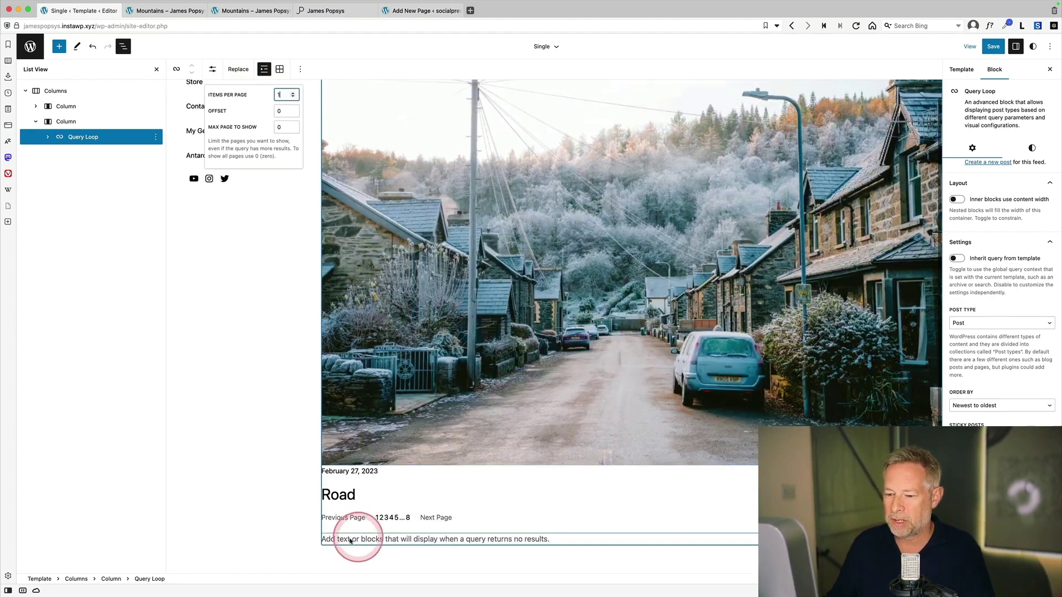
# Remove the Post Title and Post Date blocks from the loop.
pyautogui.click(346, 496)
pyautogui.click(156, 198)
pyautogui.click(191, 426)
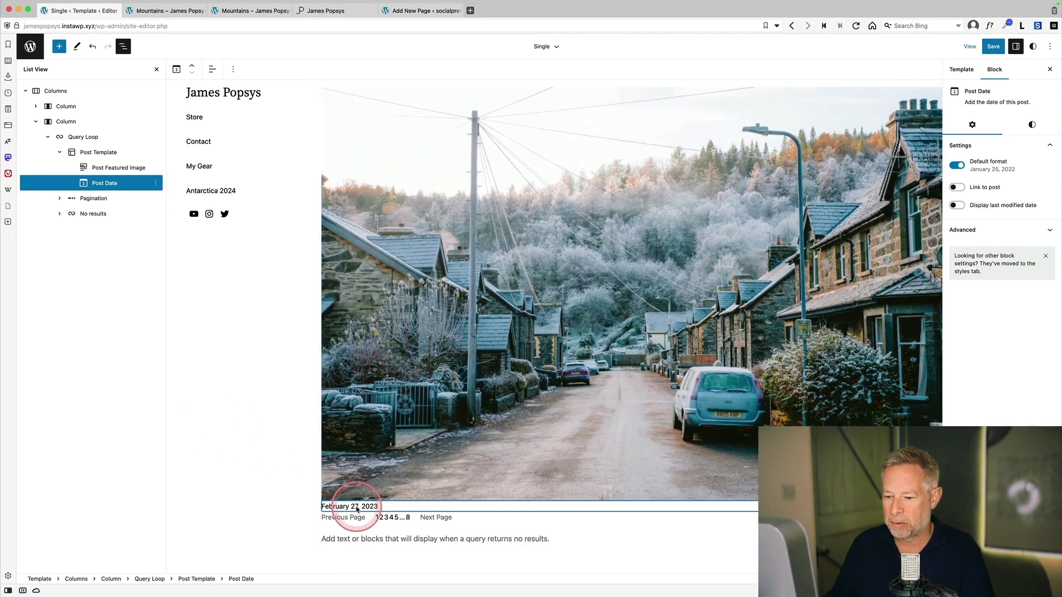
pyautogui.click(155, 182)
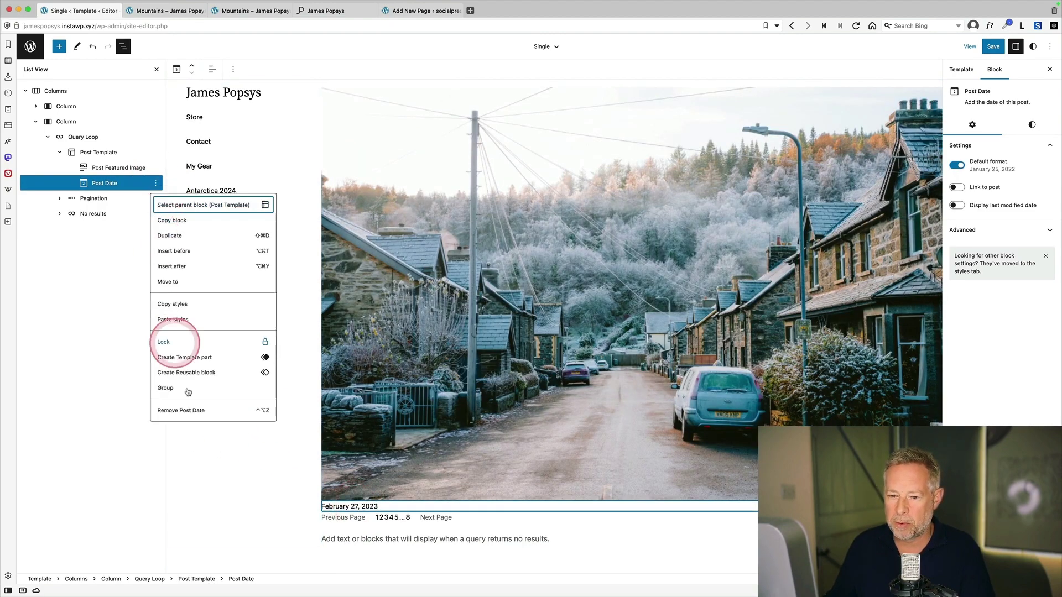
pyautogui.click(191, 412)
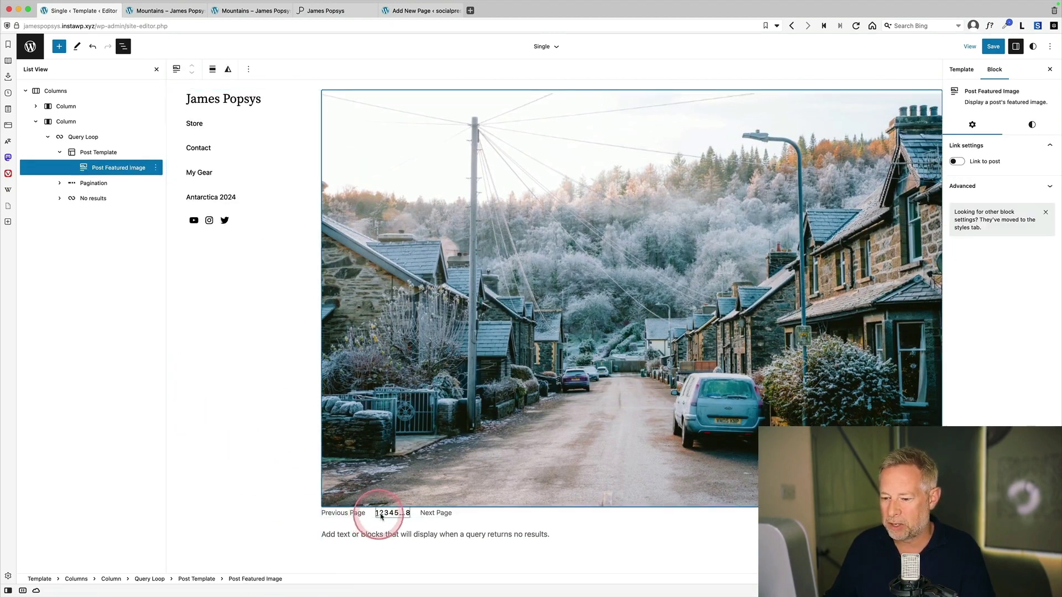
# Centre the pagination under the photo and start saving the template.
pyautogui.click(106, 181)
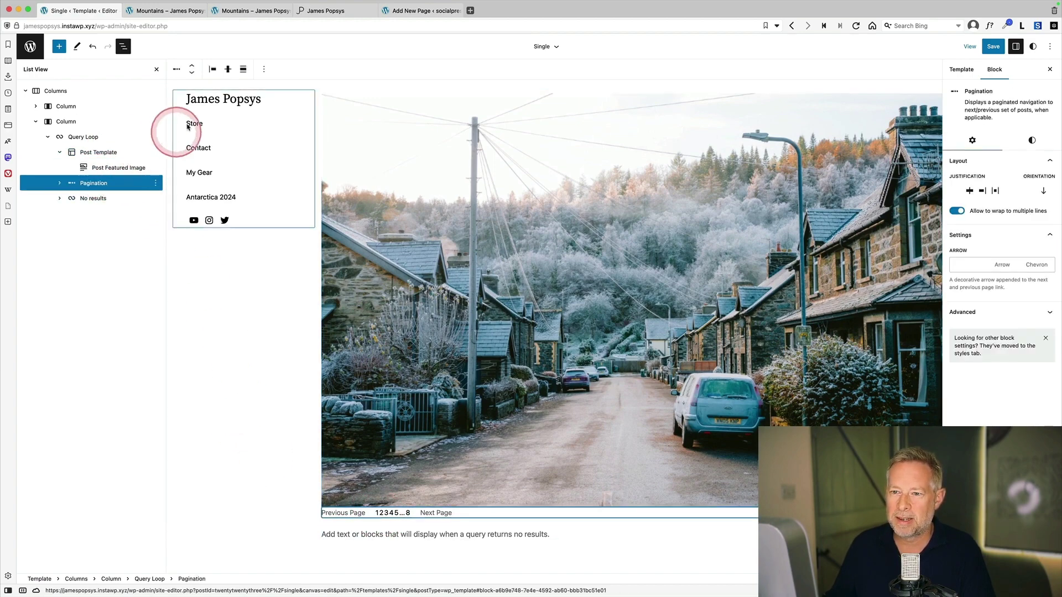
pyautogui.click(212, 69)
pyautogui.click(238, 110)
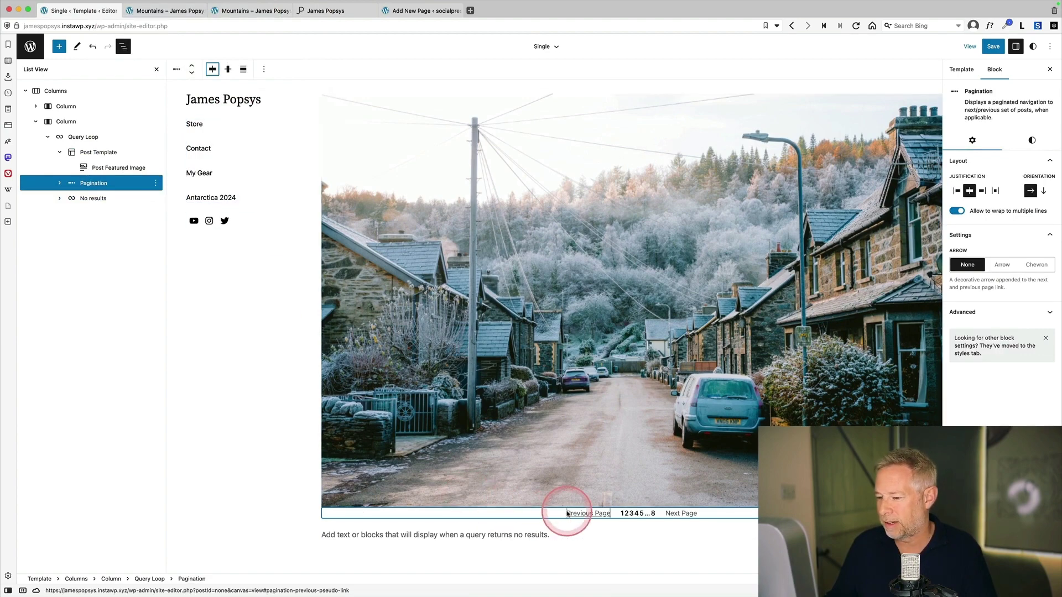
pyautogui.click(994, 47)
# Confirm the save, then page through the live site's photos to the misty hilltop image.
pyautogui.click(993, 47)
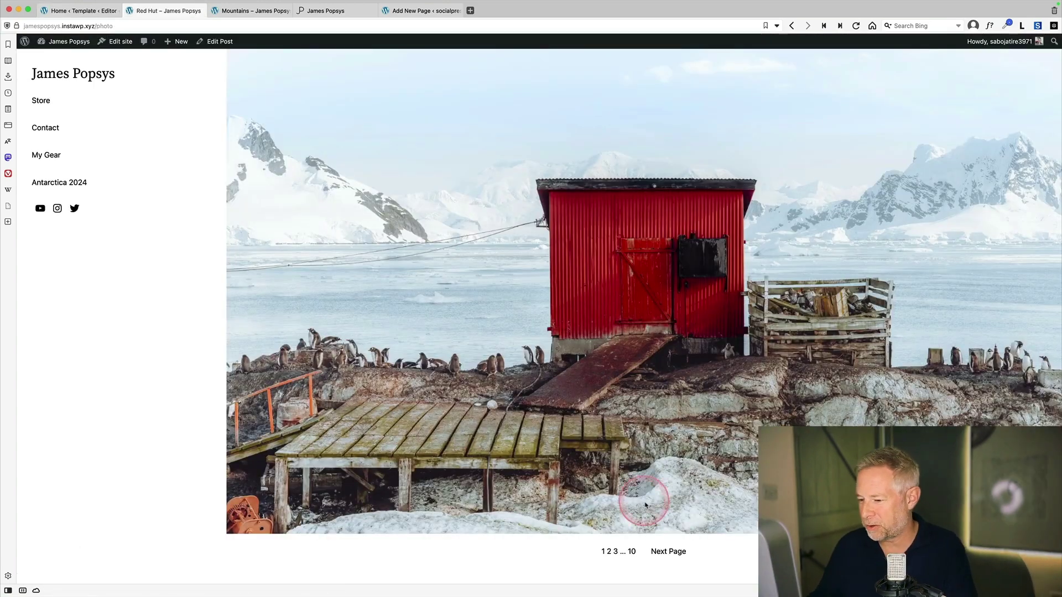
pyautogui.click(669, 552)
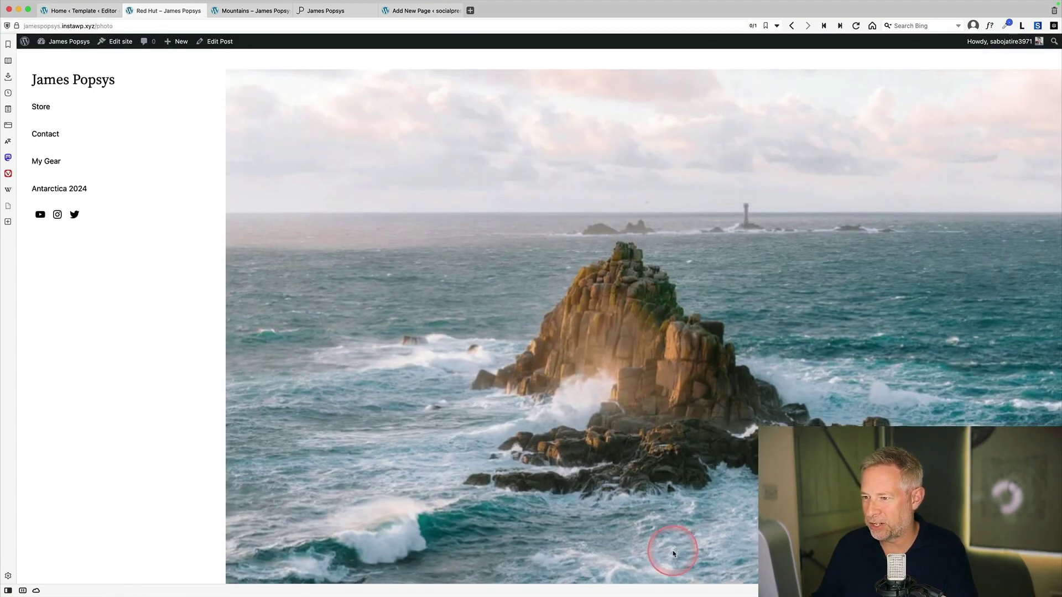
pyautogui.scroll(-1, 673, 553)
pyautogui.click(694, 553)
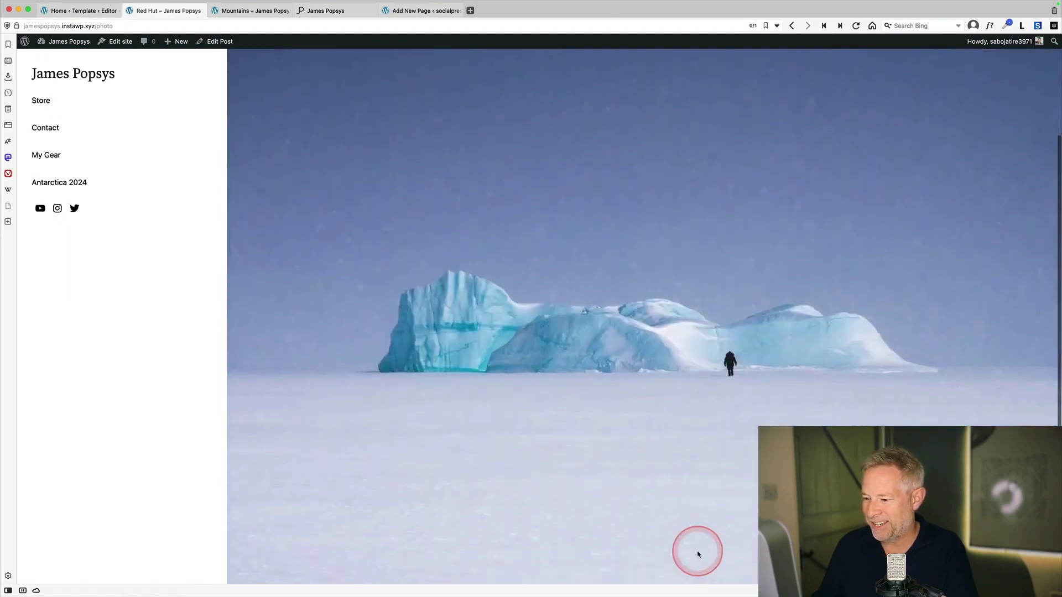
pyautogui.scroll(-2, 698, 555)
pyautogui.click(706, 551)
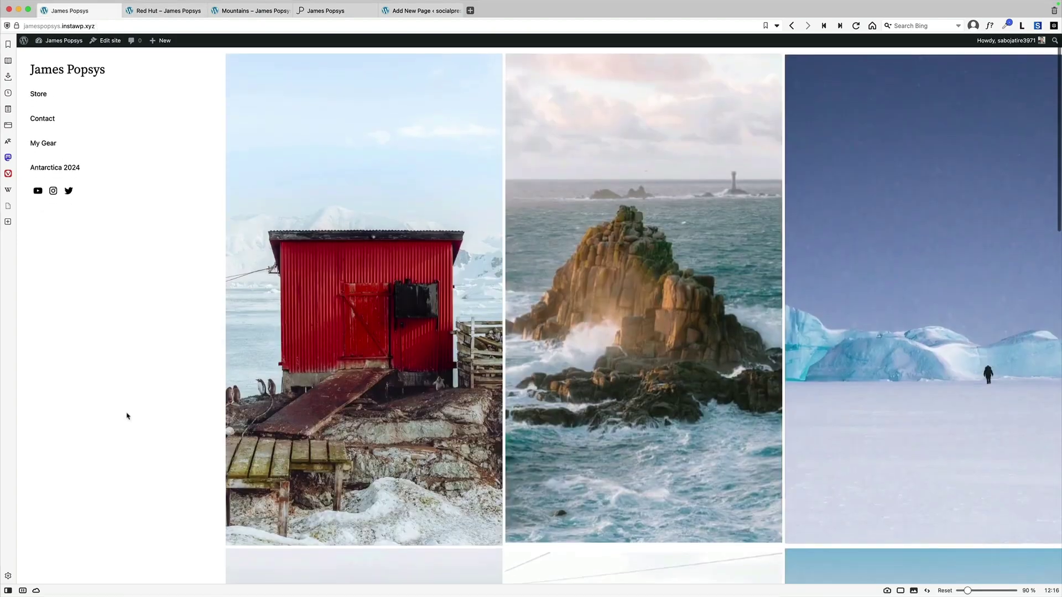
pyautogui.scroll(-5, 127, 416)
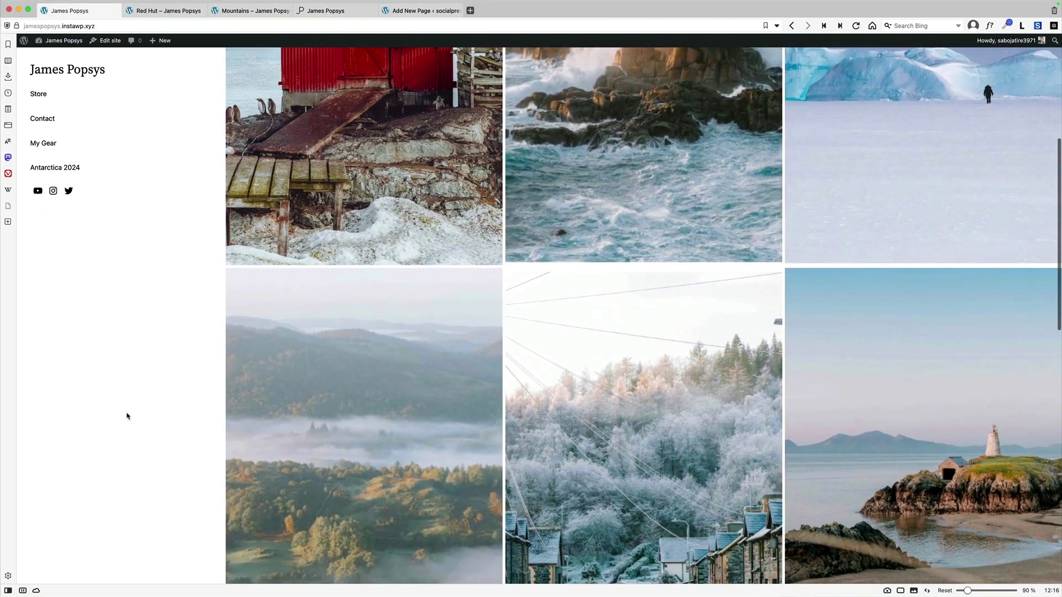
pyautogui.scroll(-5, 127, 416)
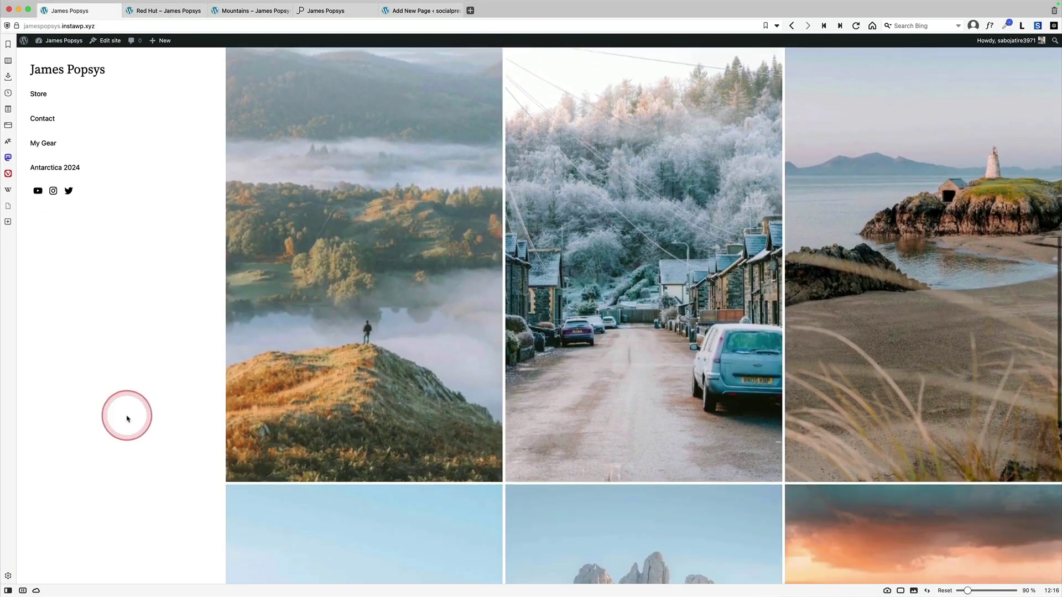
pyautogui.scroll(-7, 127, 419)
pyautogui.scroll(2, 127, 418)
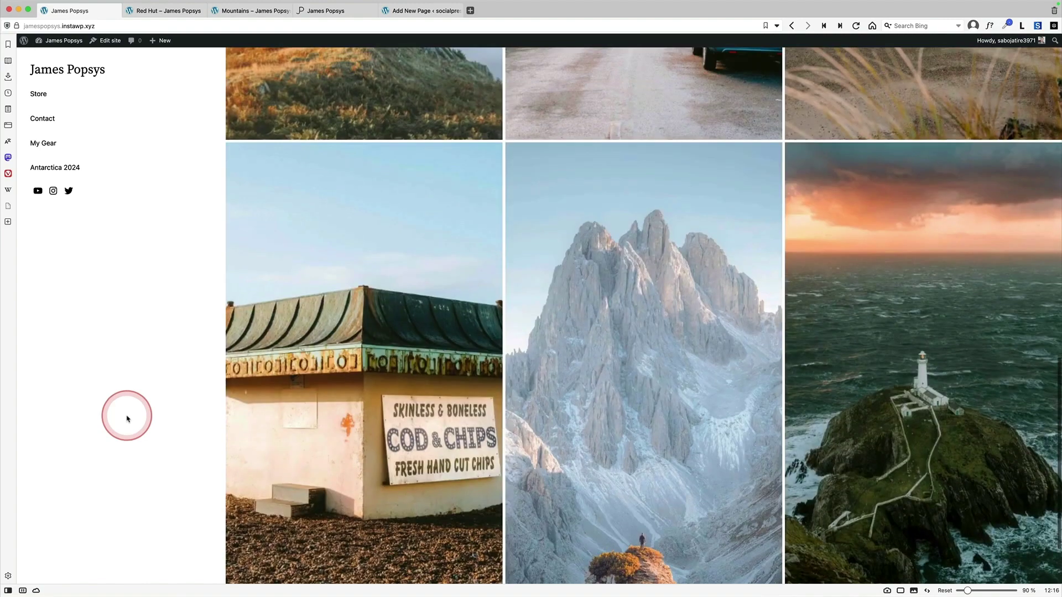
pyautogui.scroll(10, 127, 419)
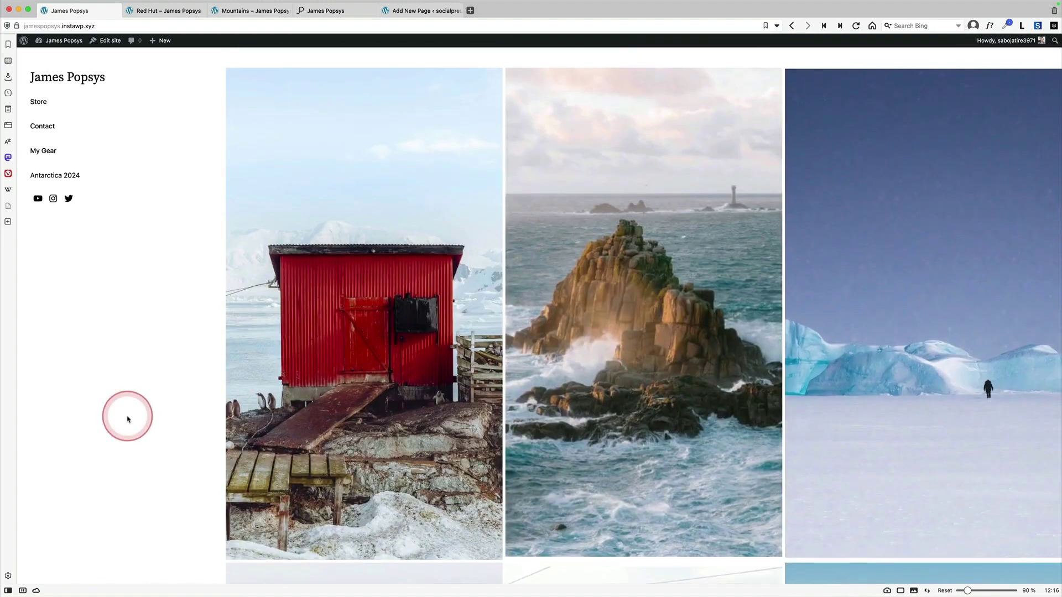